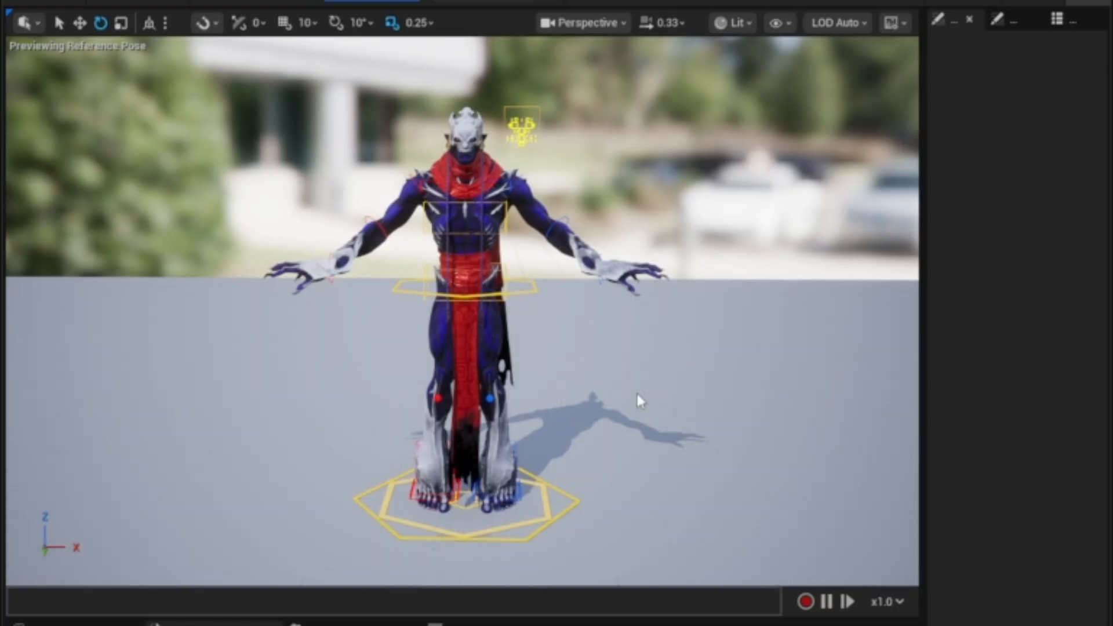
Step: Examine the character's head, face and the facial control board beside it from close up
scroll(434, 205, up, 5)
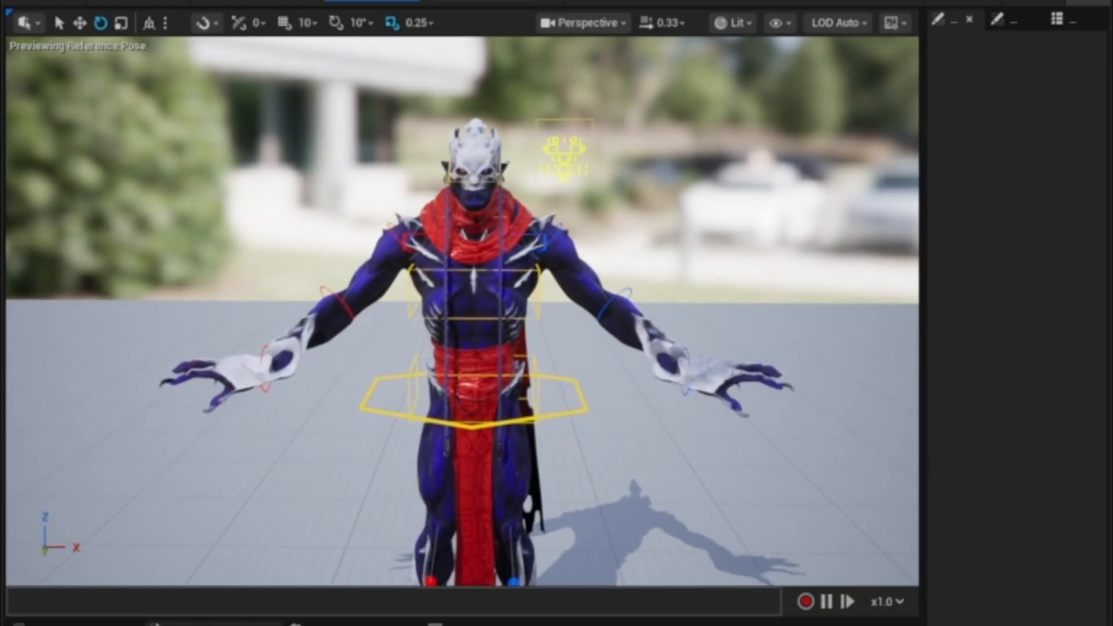
click(503, 173)
key(f)
alt+drag(539, 247, 539, 203)
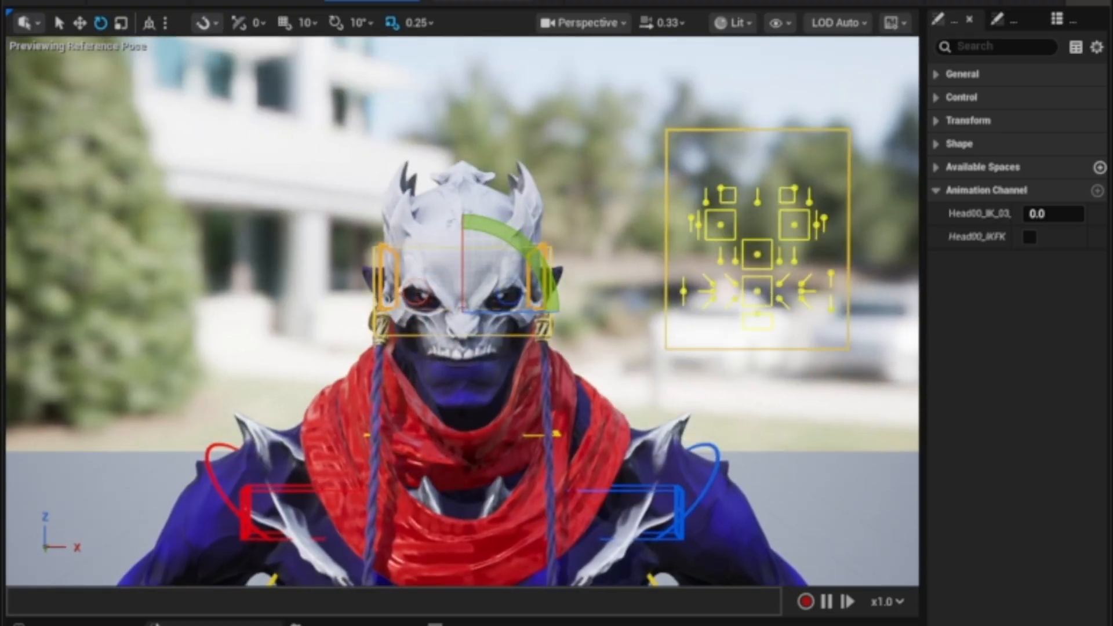
click(397, 440)
middle_drag(398, 440, 370, 525)
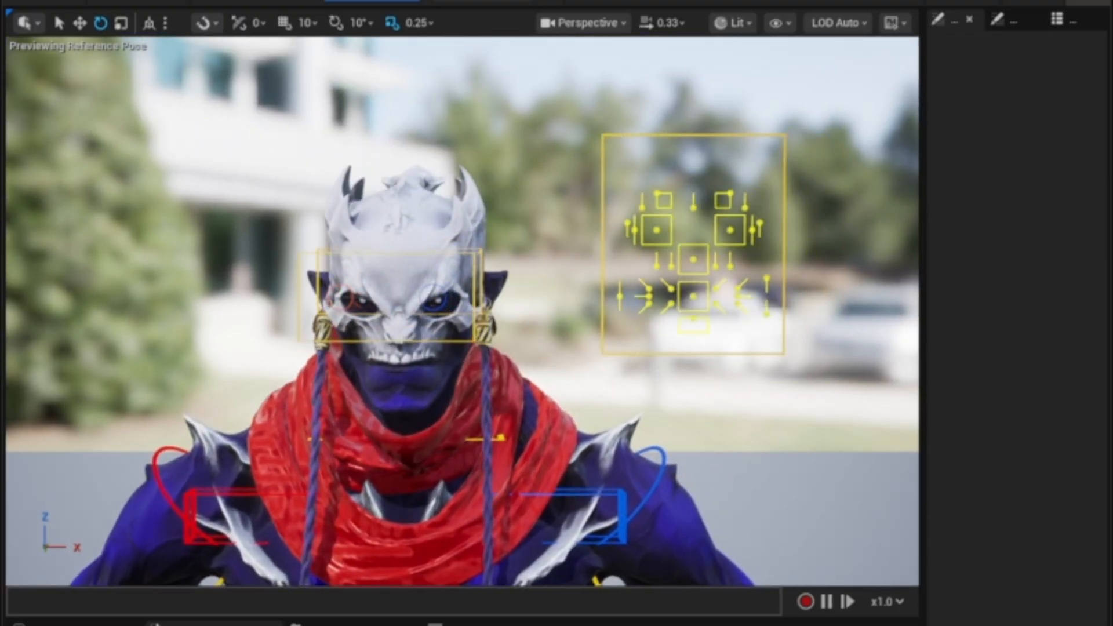
scroll(408, 462, up, 4)
middle_drag(408, 462, 343, 493)
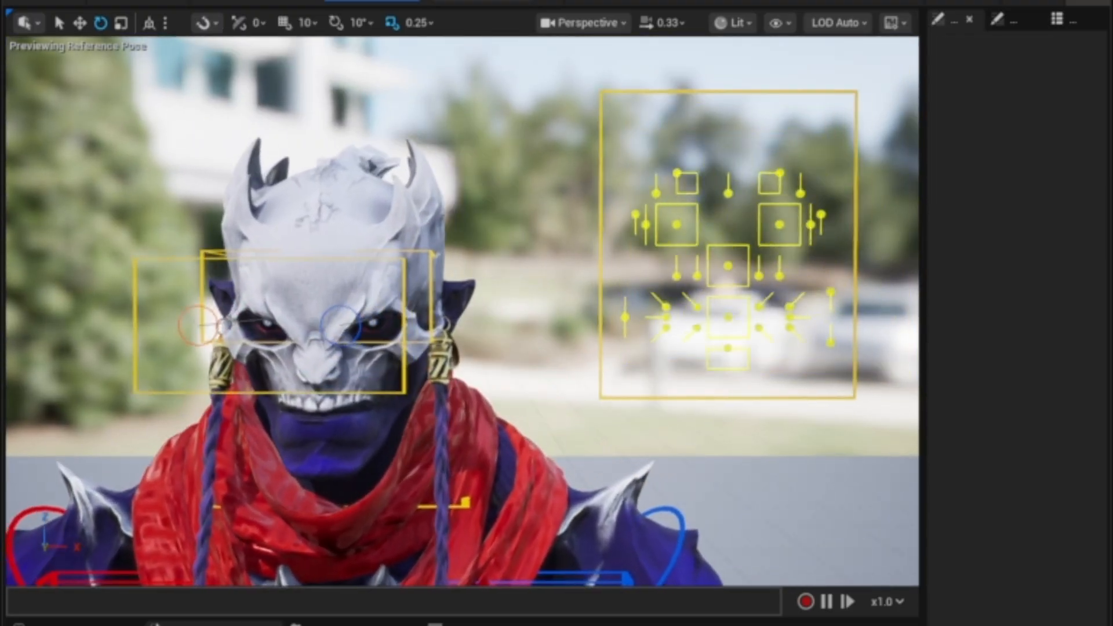
scroll(398, 440, down, 1)
alt+drag(398, 440, 359, 365)
alt+drag(573, 365, 613, 438)
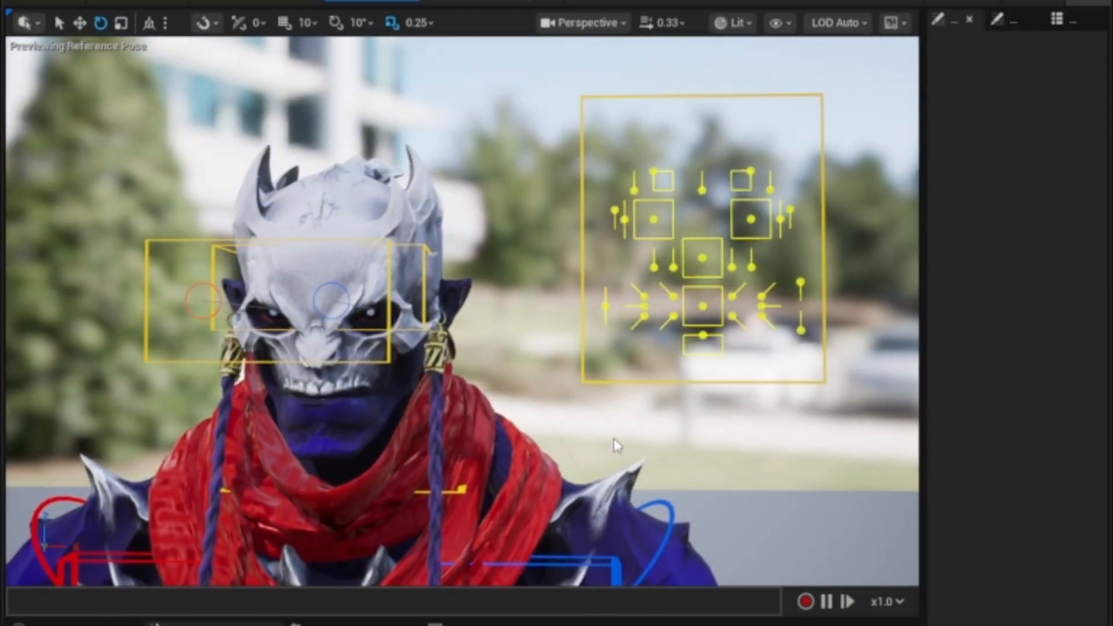
Step: Move the whole facial control board closer to the character's head
click(703, 337)
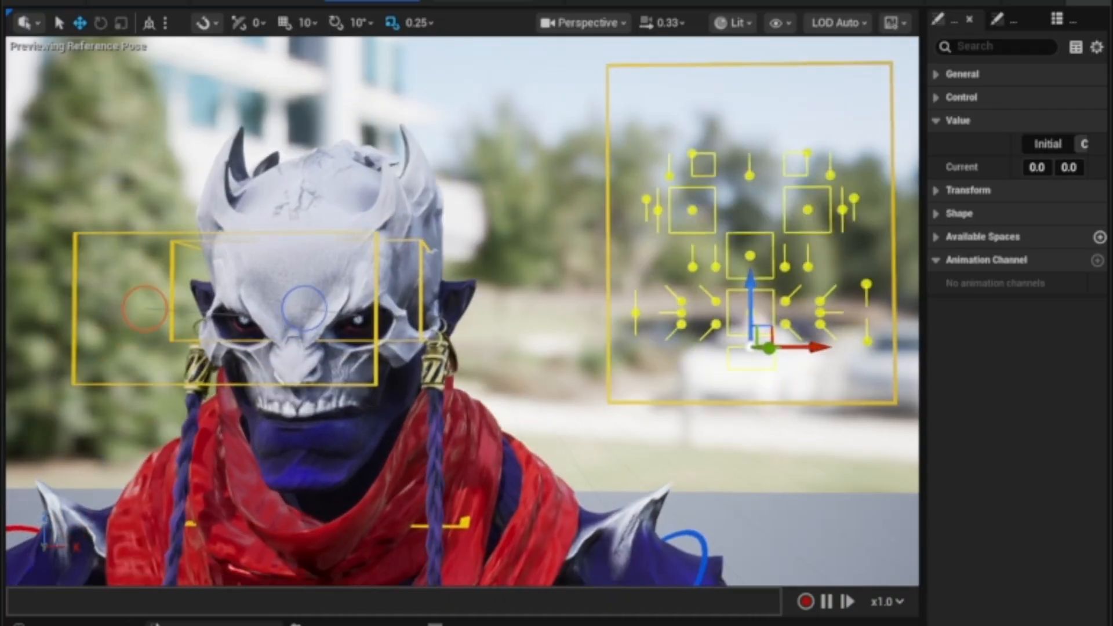
alt+middle_drag(633, 423, 639, 428)
click(646, 406)
drag(780, 214, 633, 289)
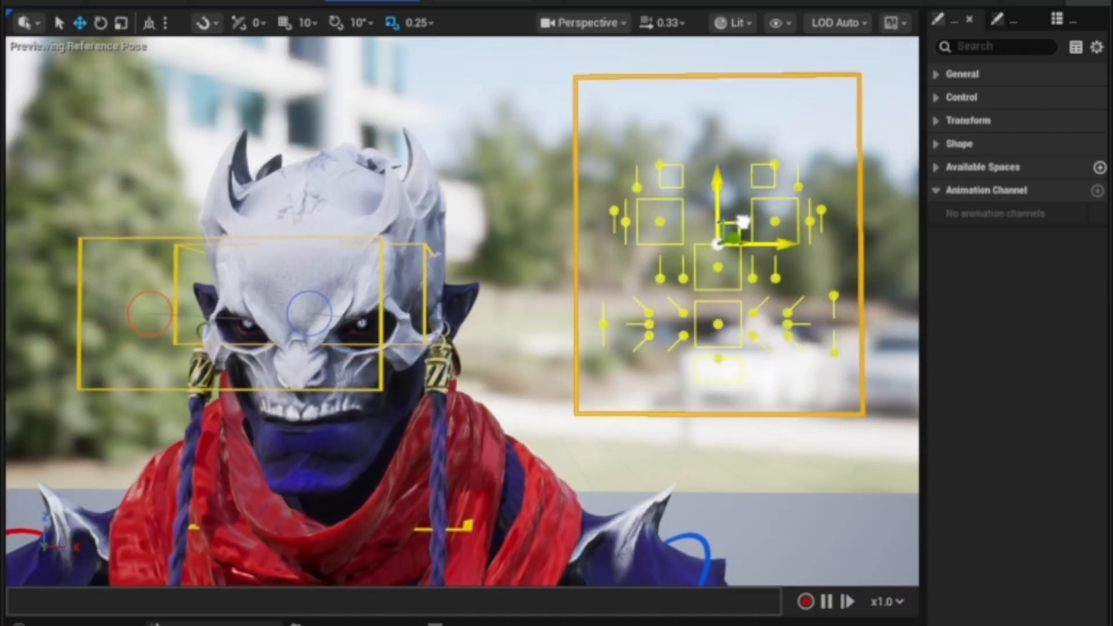
Step: Try the jaw control in the lowest rectangle of the facial board by lowering it to open the character's mouth
mouse_move(465, 469)
alt+middle_down()
mouse_move(560, 412)
mouse_move(451, 470)
alt+middle_up()
scroll(464, 470, up, 4)
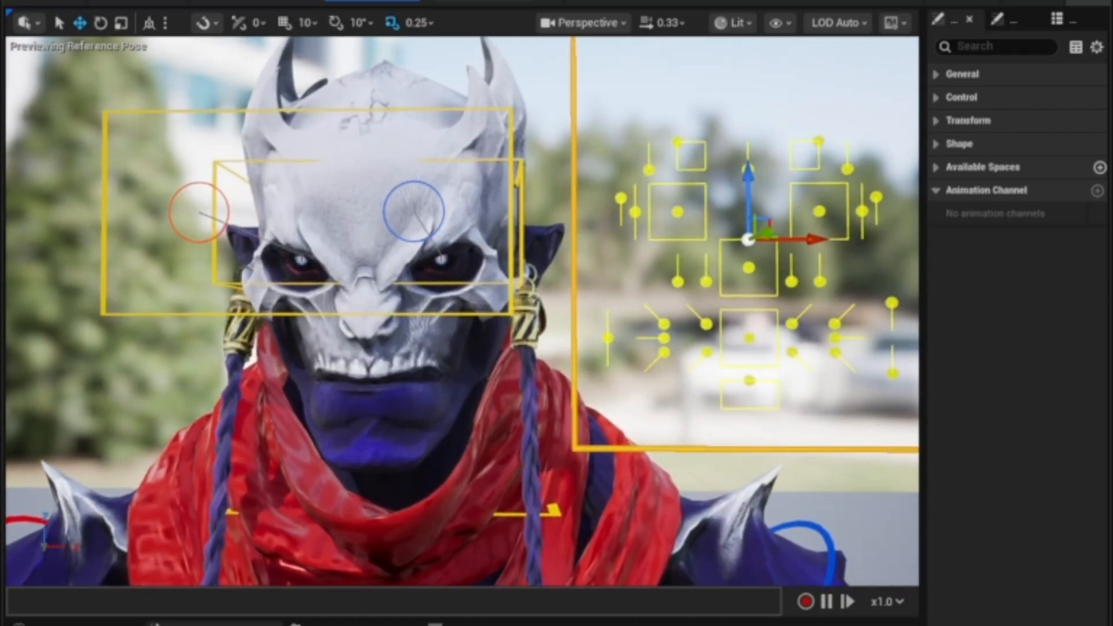
alt+drag(480, 490, 383, 533)
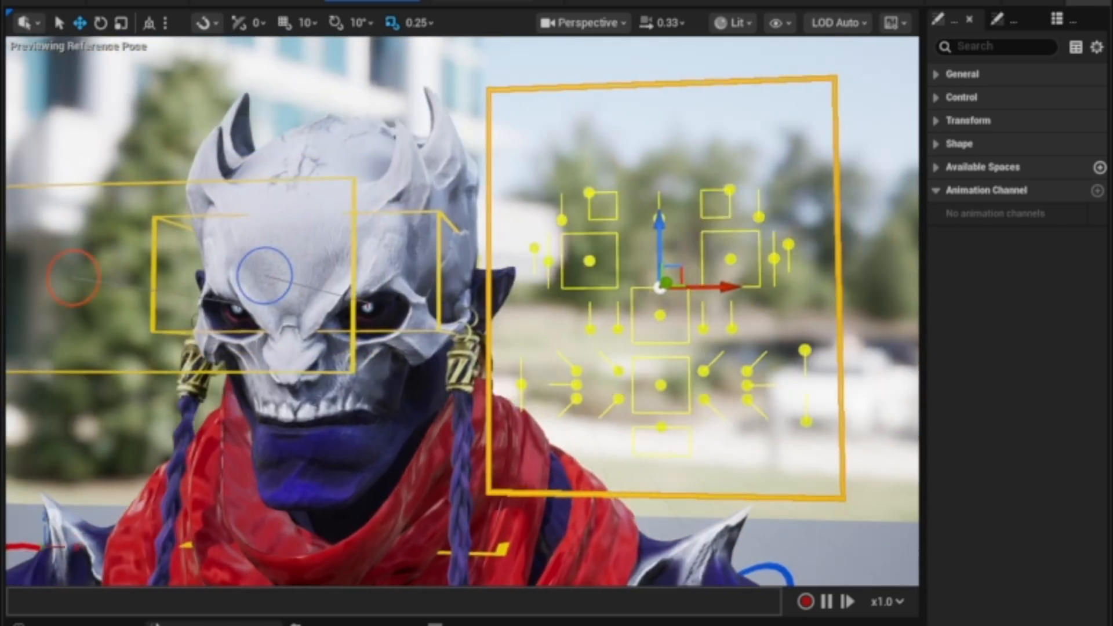
alt+drag(571, 435, 543, 360)
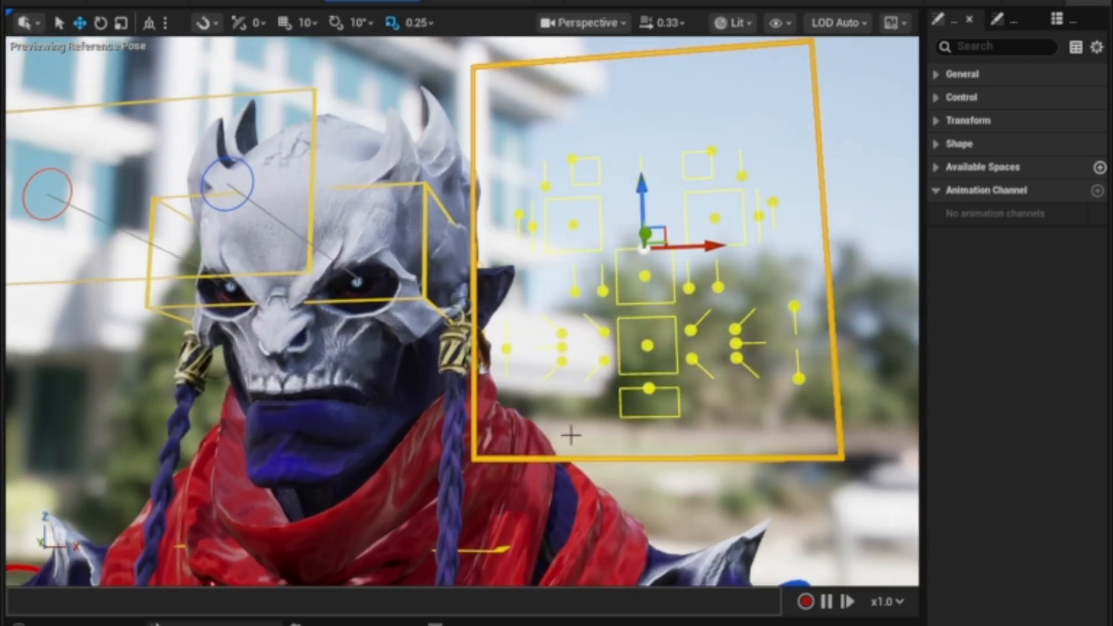
click(650, 390)
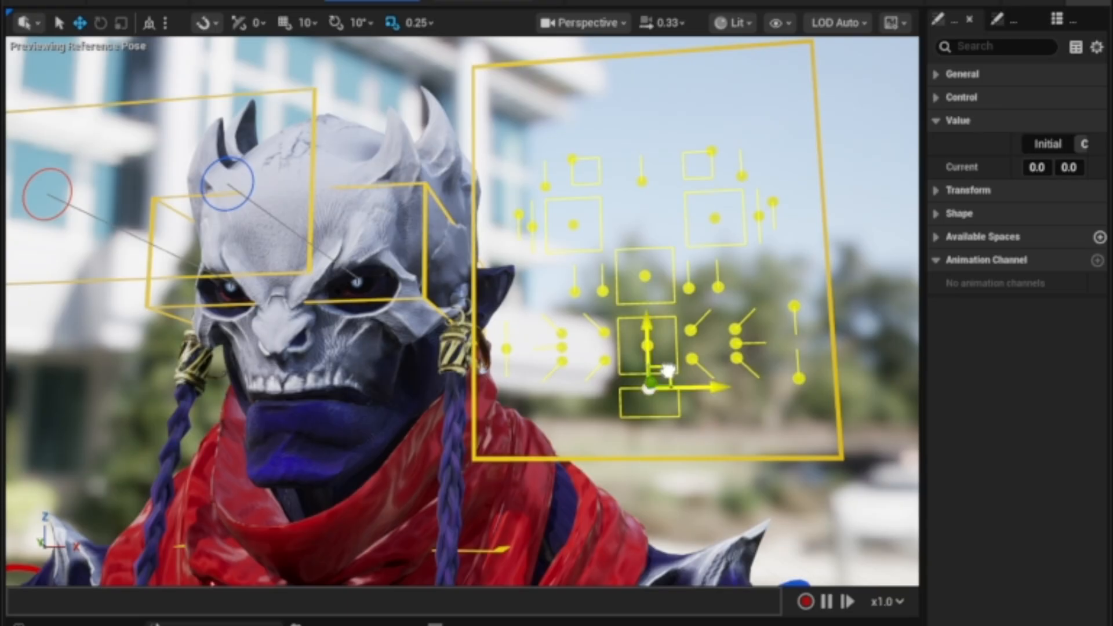
drag(667, 369, 683, 445)
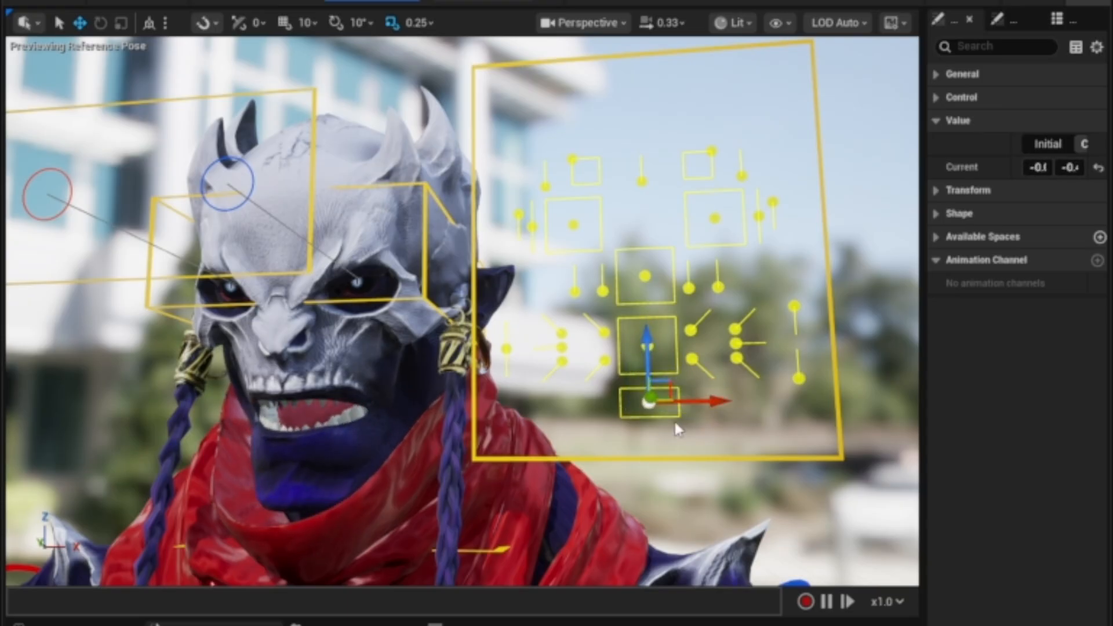
click(684, 451)
Step: Try moving the mouth control in the square above the jaw control, and undo both the mouth and jaw changes
click(647, 346)
drag(646, 346, 664, 378)
key(ctrl+z)
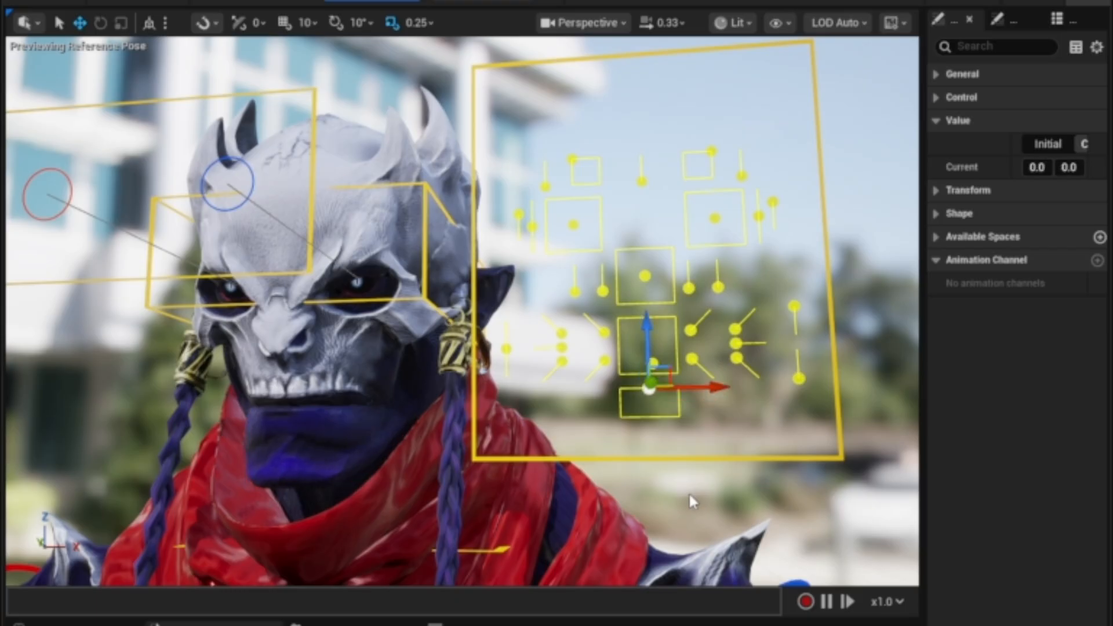
click(616, 414)
key(ctrl+z)
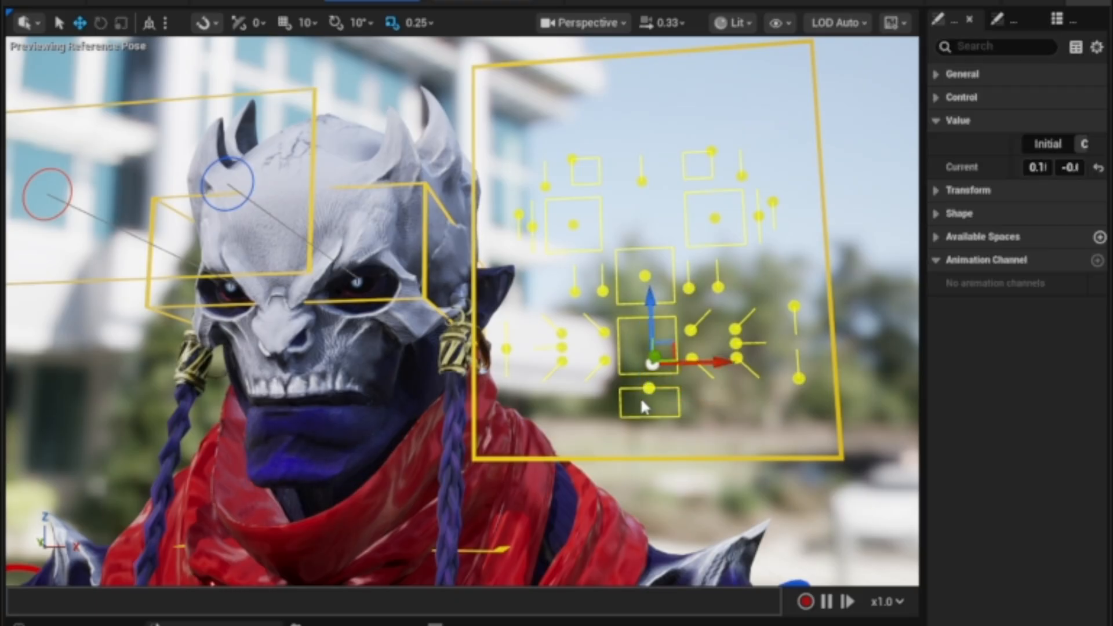
key(ctrl+z)
key(ctrl+z)
Step: Try moving the central nose control and both large square eye controls on the facial board, undoing each change
click(645, 276)
mouse_move(662, 262)
mouse_down()
mouse_move(677, 284)
mouse_move(665, 252)
mouse_move(659, 269)
mouse_up()
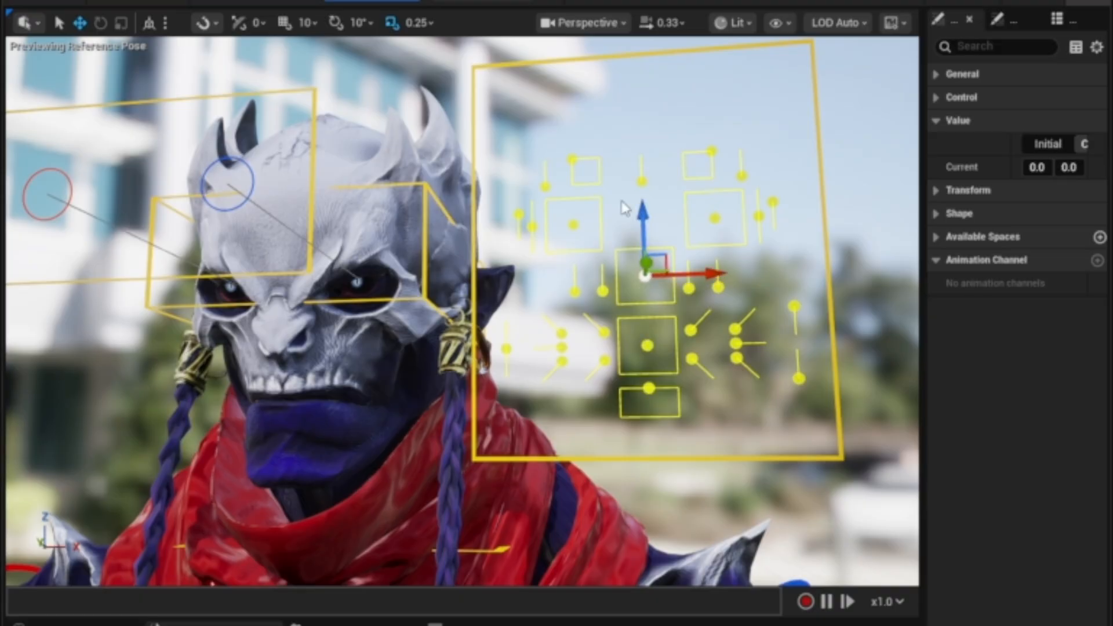
click(703, 215)
click(715, 218)
mouse_move(731, 197)
mouse_down()
mouse_move(759, 201)
mouse_move(720, 216)
mouse_move(750, 218)
mouse_move(707, 238)
mouse_move(775, 215)
mouse_move(734, 173)
mouse_move(757, 177)
mouse_move(712, 205)
mouse_move(745, 197)
mouse_move(708, 199)
mouse_move(739, 194)
mouse_move(730, 198)
mouse_up()
key(ctrl+z)
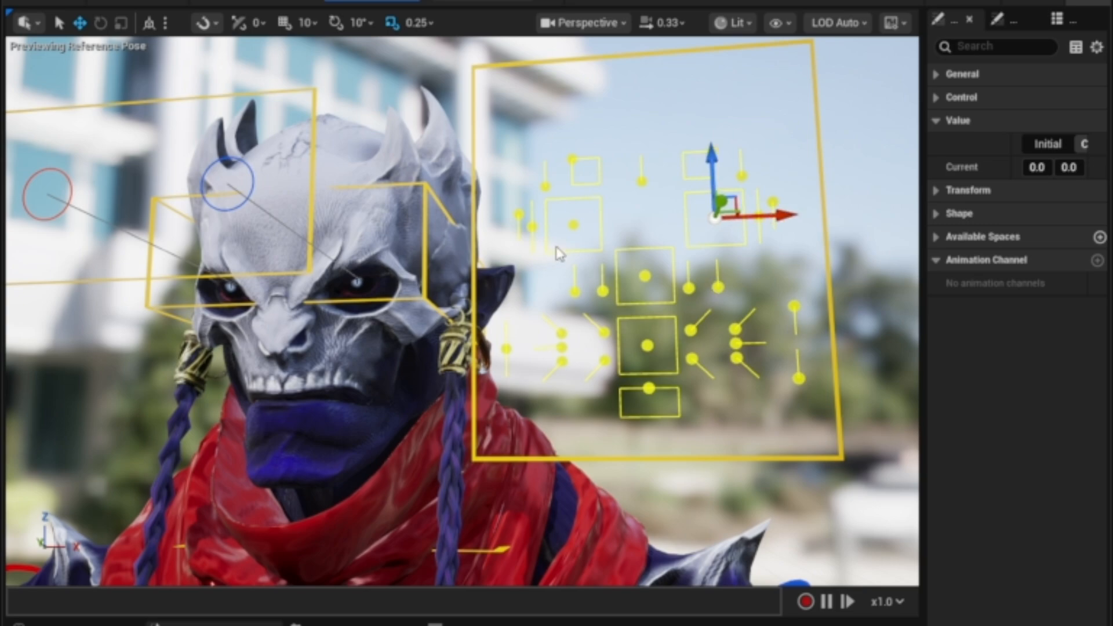
click(573, 224)
mouse_move(592, 202)
mouse_down()
mouse_move(597, 251)
mouse_move(577, 228)
mouse_move(583, 217)
mouse_up()
key(ctrl+z)
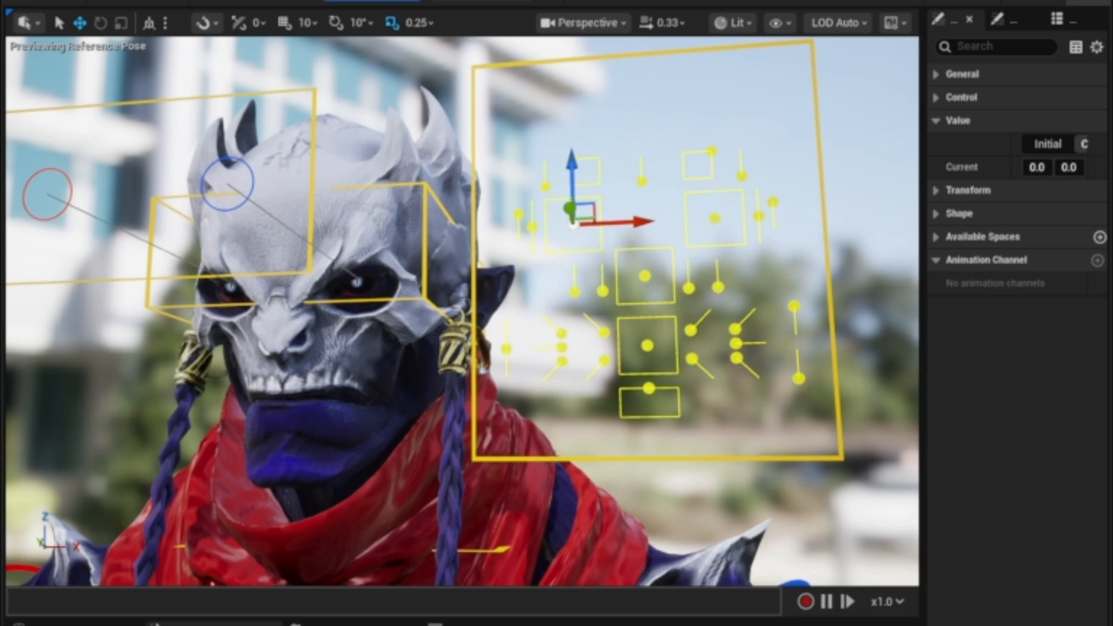
Step: Try the small square brow control and raise the neighbouring outer brow slider to 1.0, undoing both changes
click(711, 152)
mouse_move(713, 153)
mouse_down()
mouse_move(676, 166)
mouse_move(690, 142)
mouse_move(690, 168)
mouse_move(730, 141)
mouse_up()
click(744, 172)
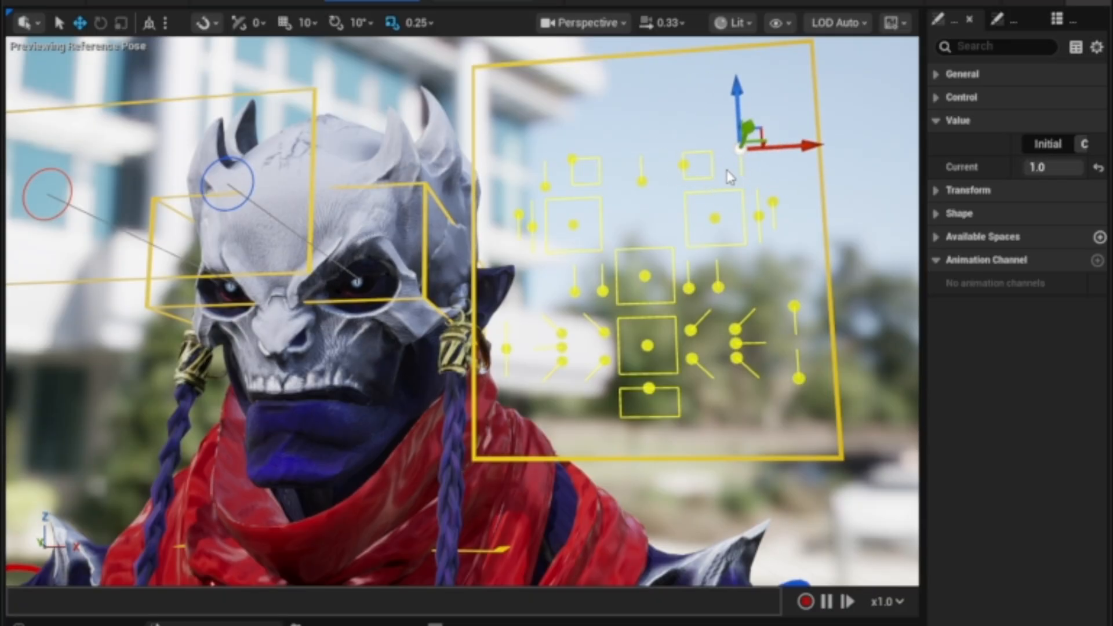
click(698, 167)
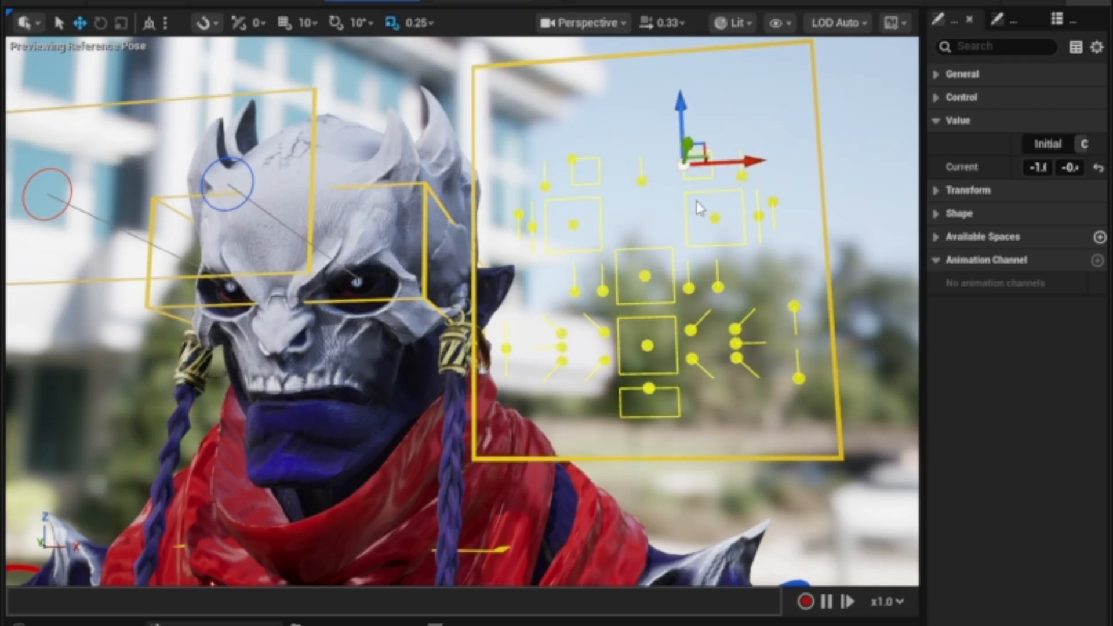
key(ctrl+z)
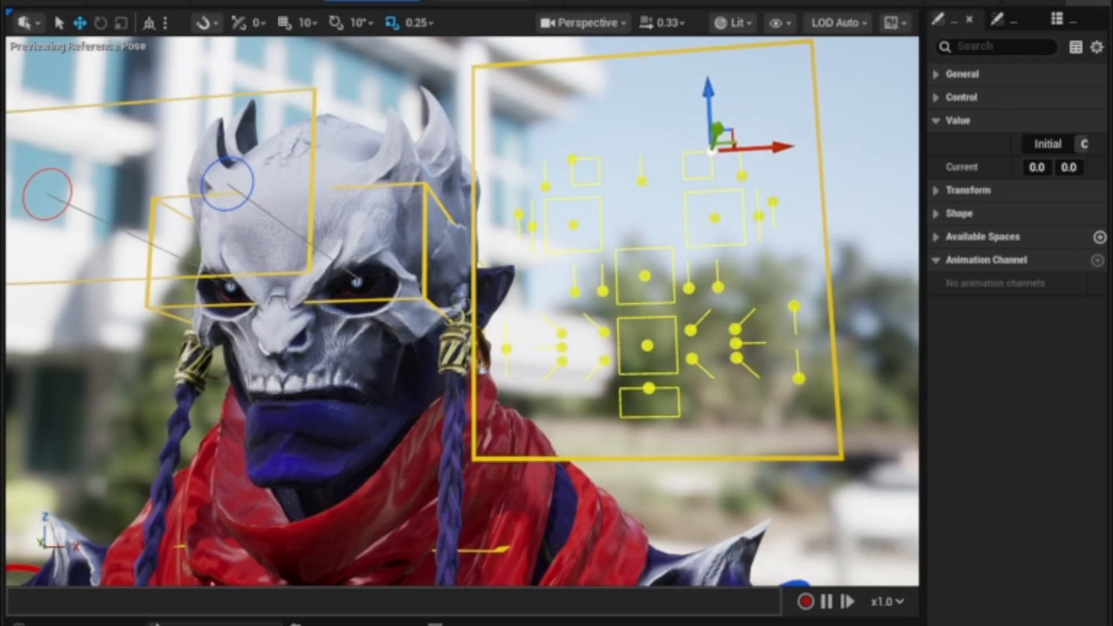
Step: Try the two vertical sliders beside the eye square, the inner at 1.0 and the outermost at about -0.57, and restore them
click(746, 164)
drag(756, 148, 751, 85)
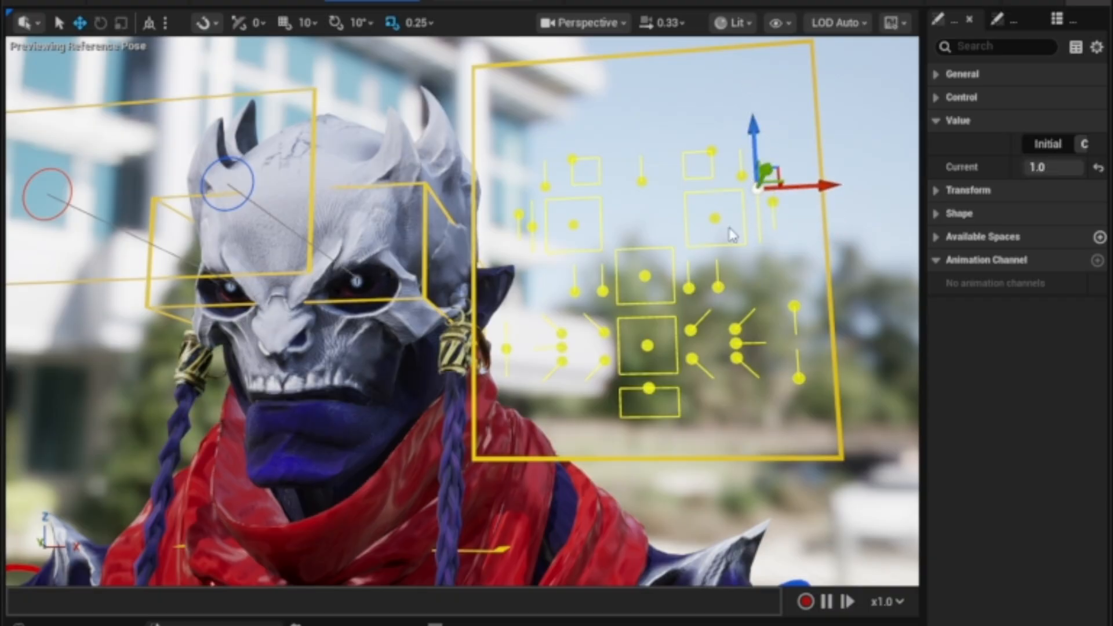
key(ctrl+z)
click(781, 213)
click(773, 202)
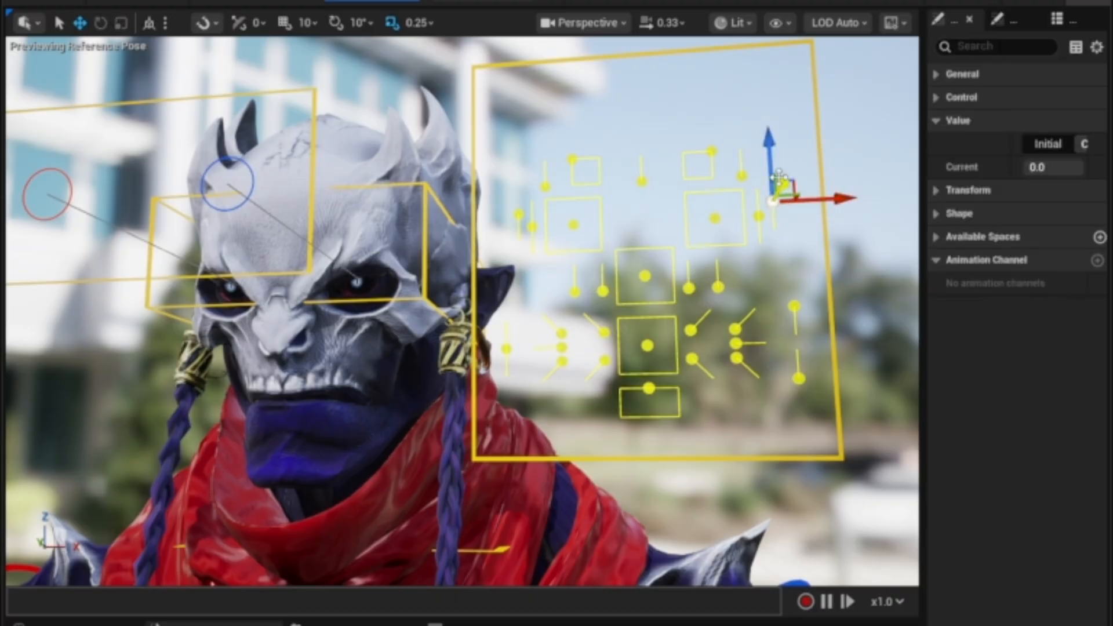
mouse_move(768, 139)
mouse_down()
mouse_move(784, 216)
mouse_move(775, 136)
mouse_move(785, 191)
mouse_move(777, 147)
mouse_move(782, 154)
mouse_up()
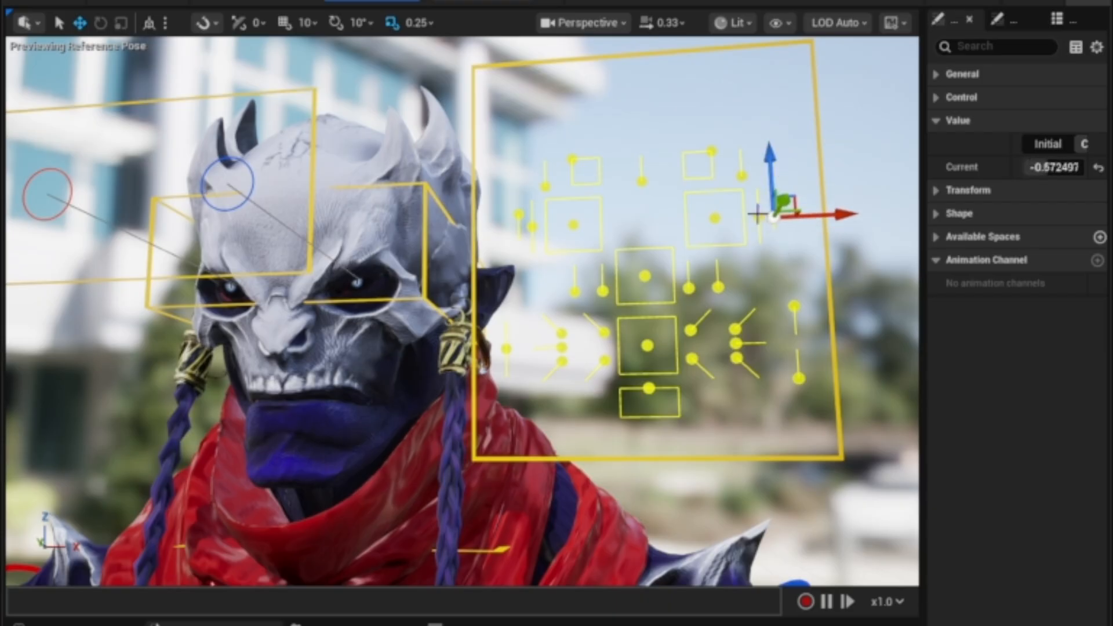
click(789, 257)
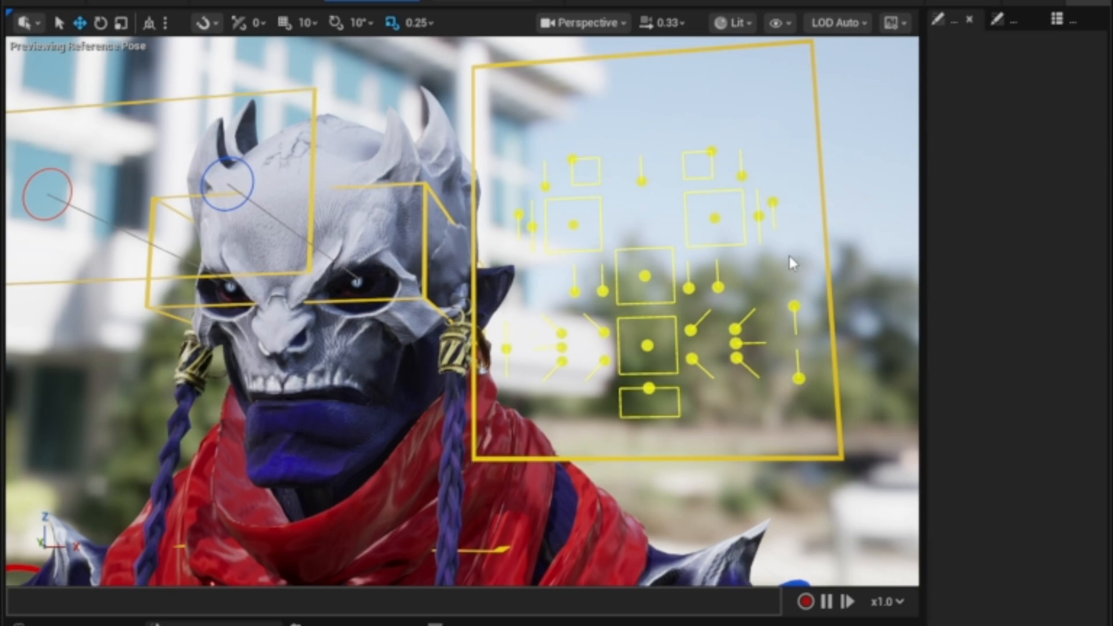
Step: Try the lone vertical slider at the edge of the facial board nearest the head and undo its change
click(509, 348)
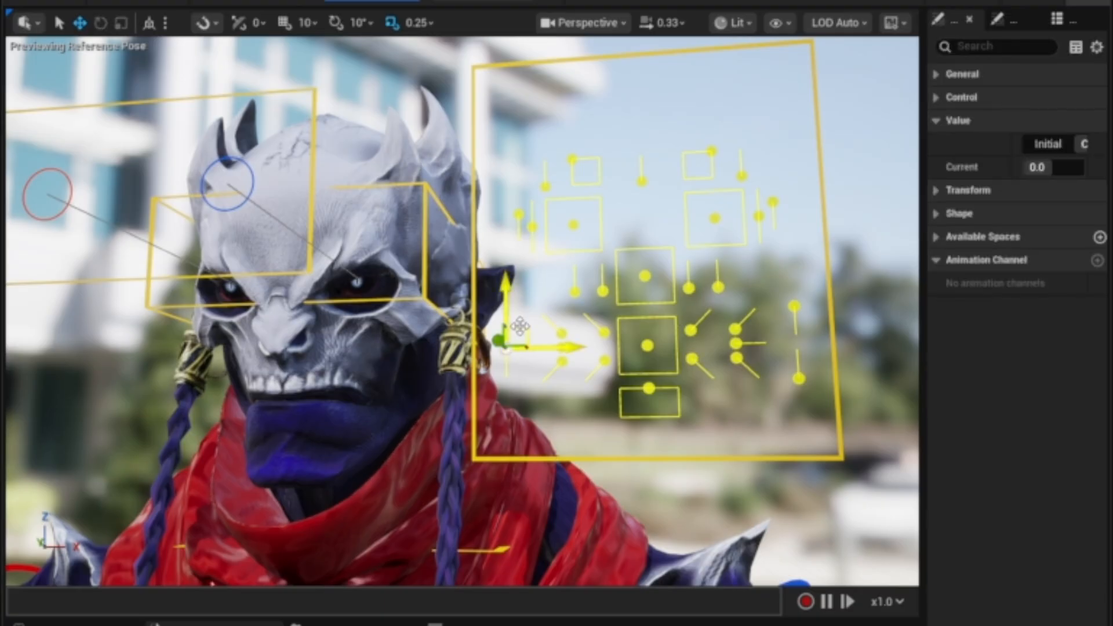
mouse_move(520, 328)
mouse_down()
mouse_move(520, 292)
mouse_move(525, 385)
mouse_move(518, 329)
mouse_up()
key(ctrl+z)
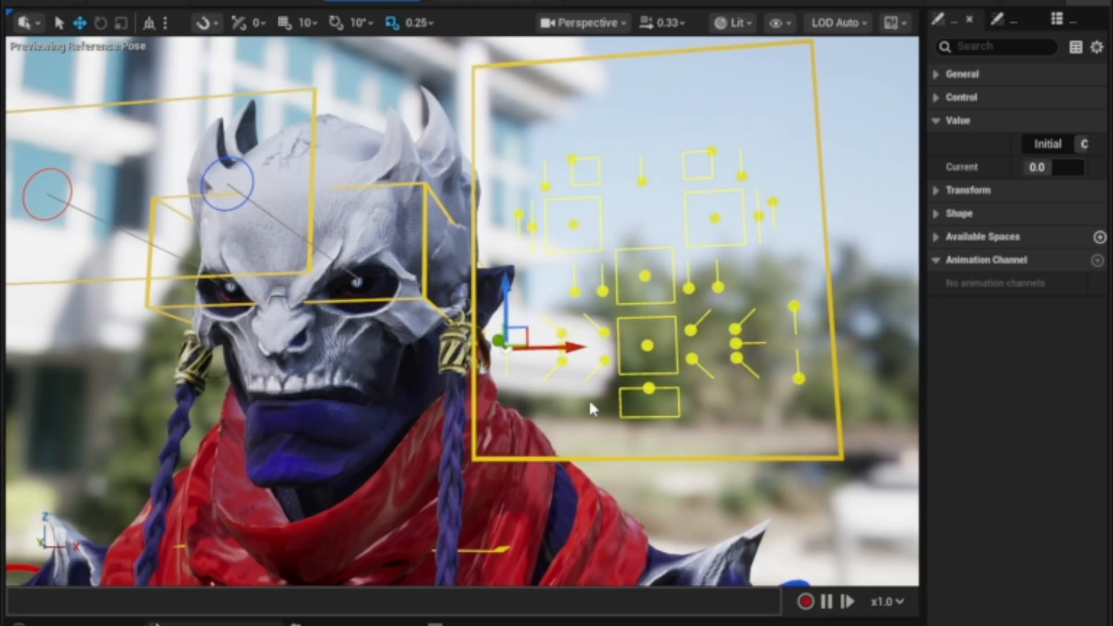
Step: Try the upper and lower lip sliders at the facial board's far edge, and return both to neutral
click(793, 312)
mouse_move(789, 255)
mouse_down()
mouse_move(795, 374)
mouse_move(787, 265)
mouse_up()
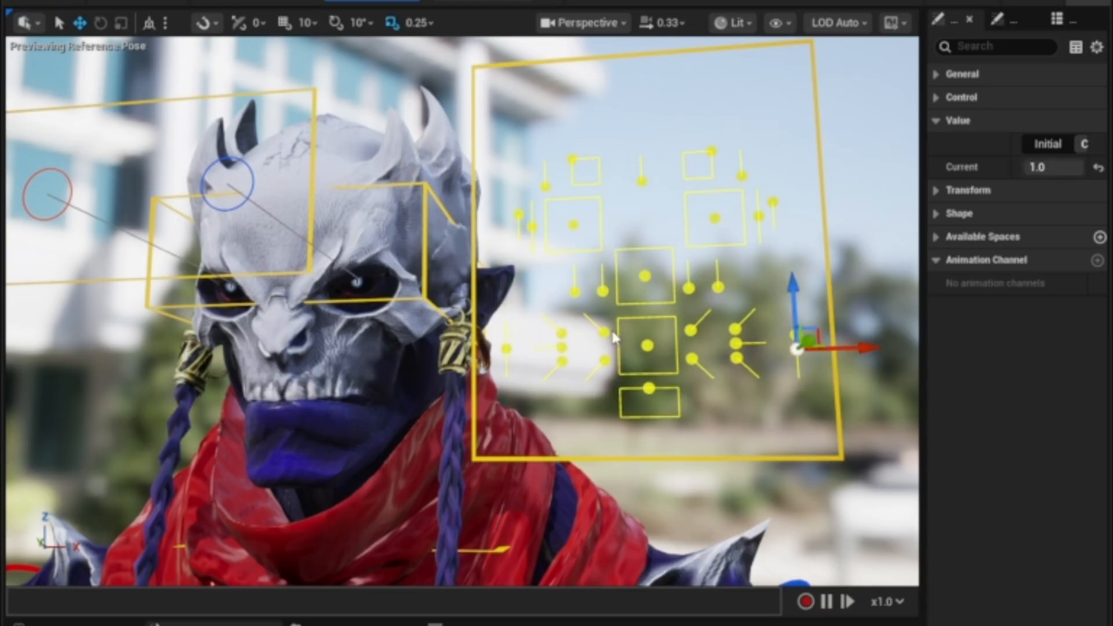
click(788, 363)
click(803, 348)
drag(803, 348, 808, 373)
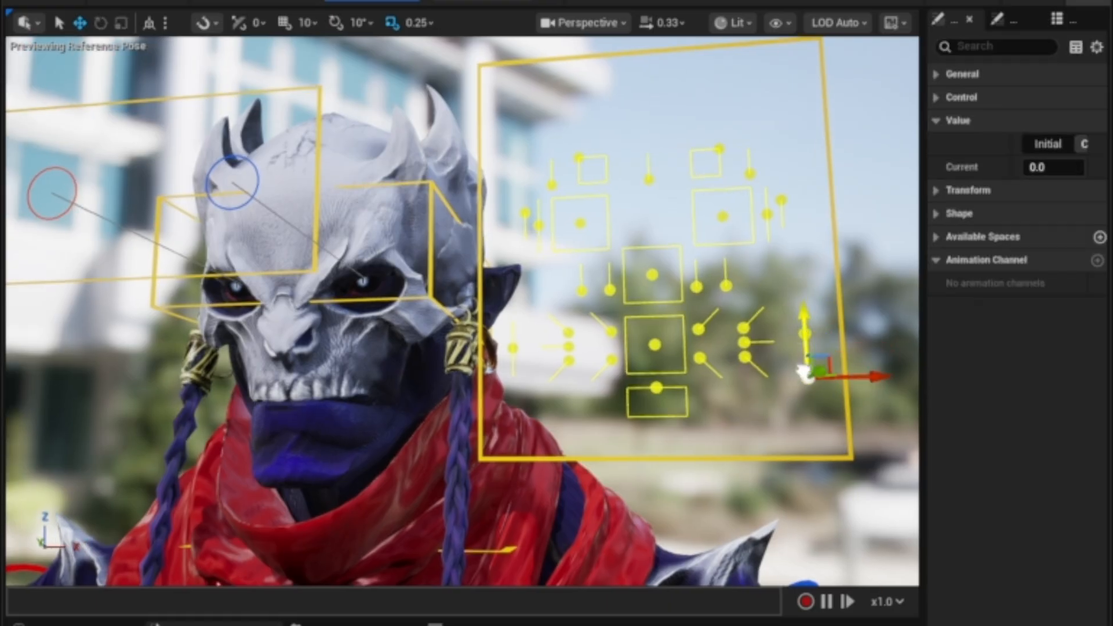
key(Escape)
click(804, 335)
drag(800, 323, 714, 313)
Step: Try the horizontal mouth-corner slider between the two outer diagonal sliders of the facial board
click(766, 329)
click(766, 355)
click(764, 430)
click(756, 341)
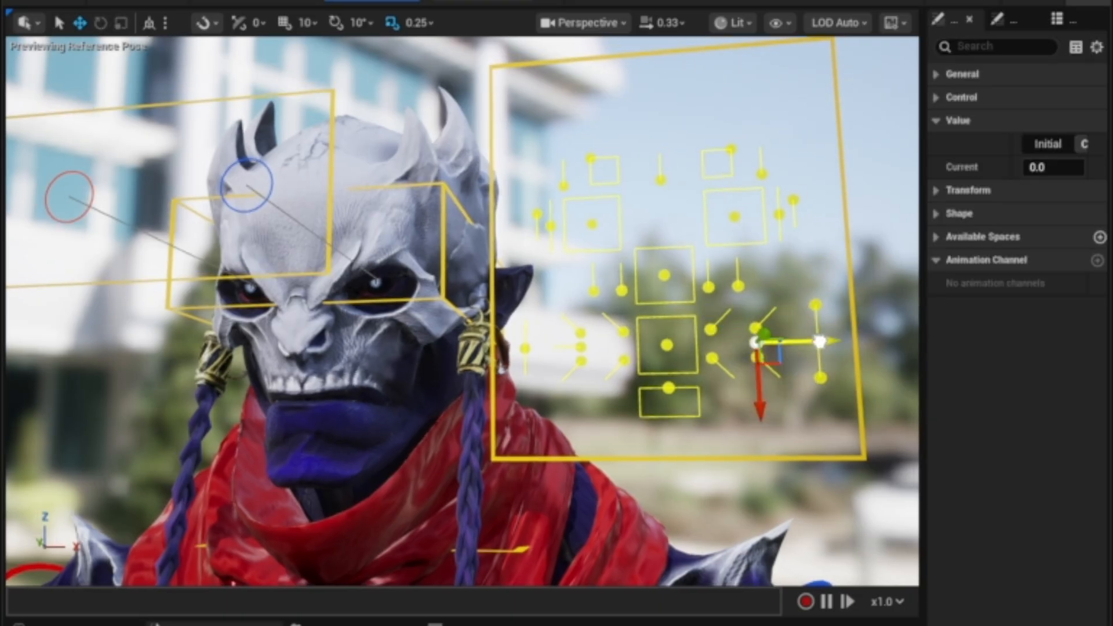
drag(820, 342, 789, 342)
Step: Try the two inner diagonal sliders next to the mouth square, return them to neutral and clear the selection
click(712, 358)
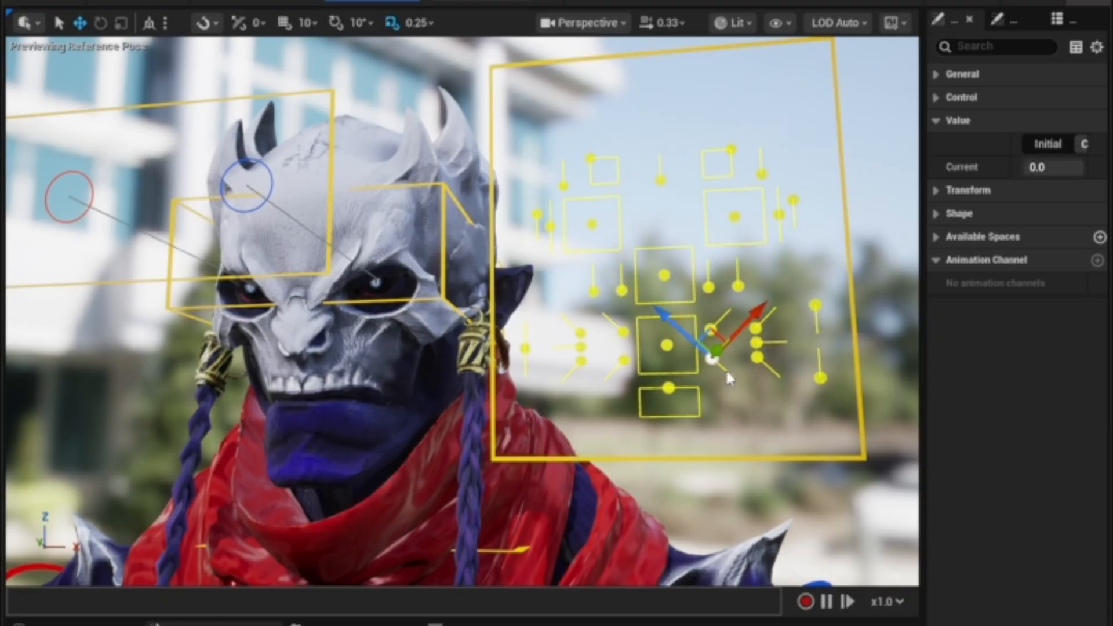
drag(677, 323, 704, 395)
click(662, 320)
click(708, 323)
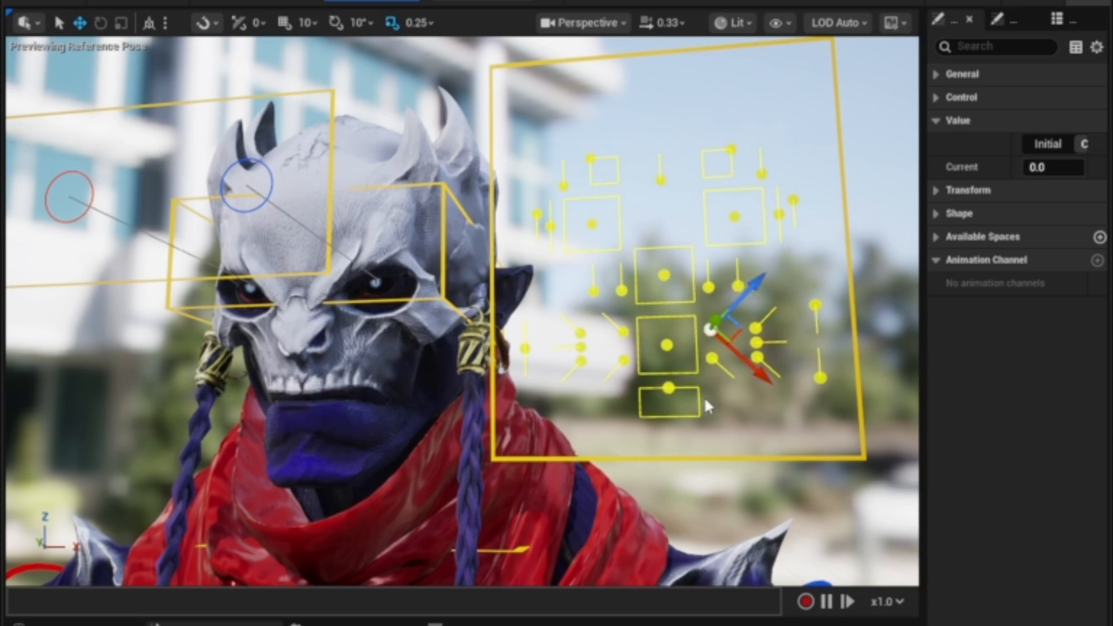
click(704, 395)
click(711, 357)
click(763, 426)
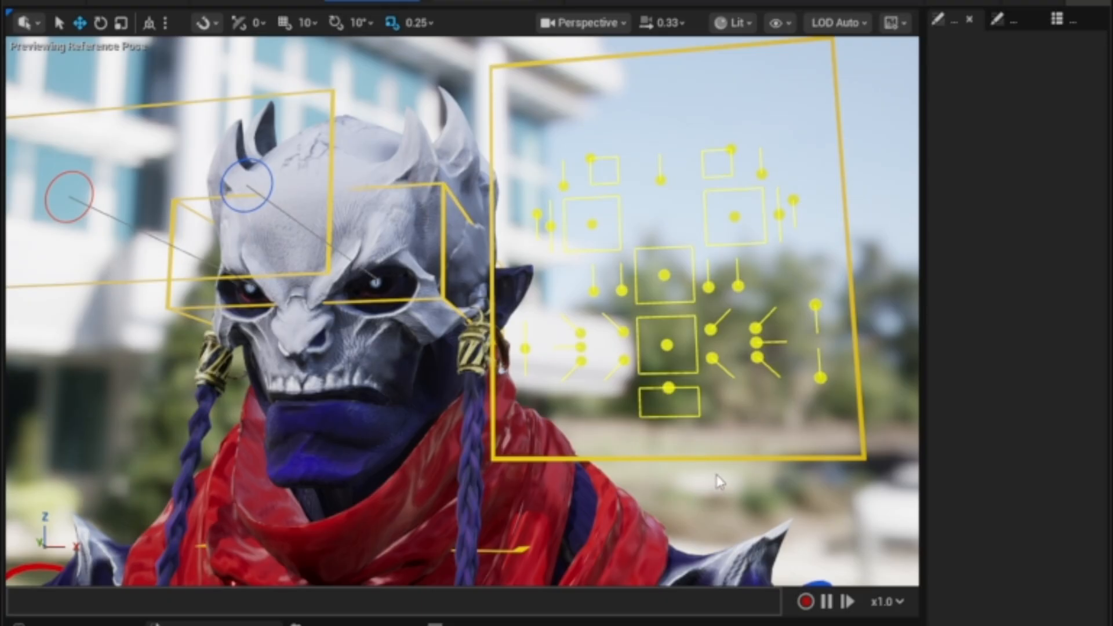
scroll(735, 482, up, 2)
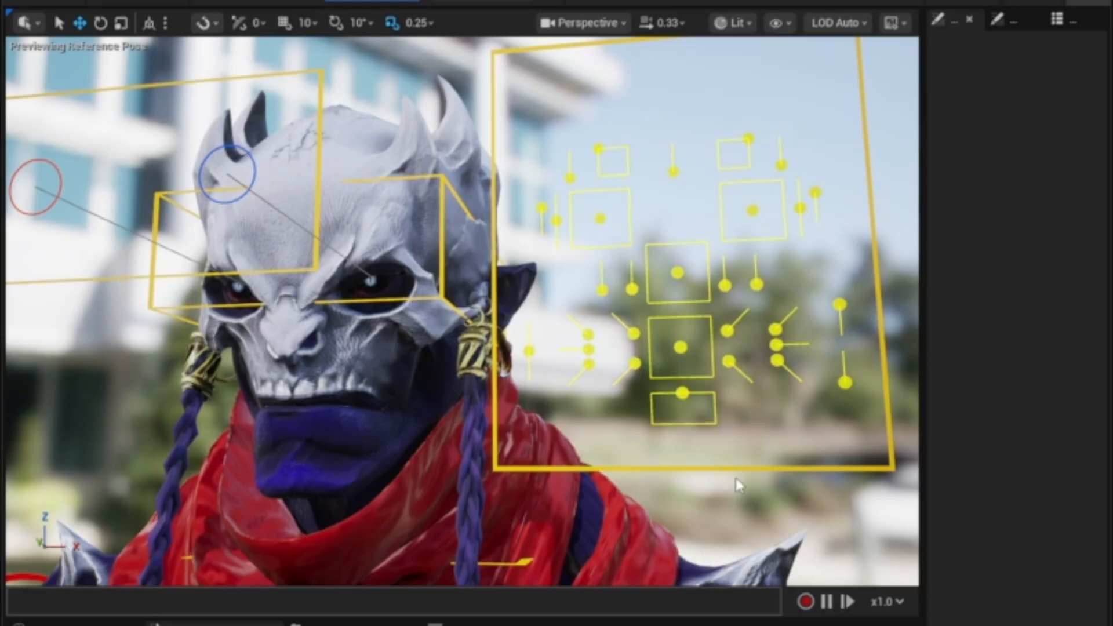
alt+right_drag(706, 458, 655, 458)
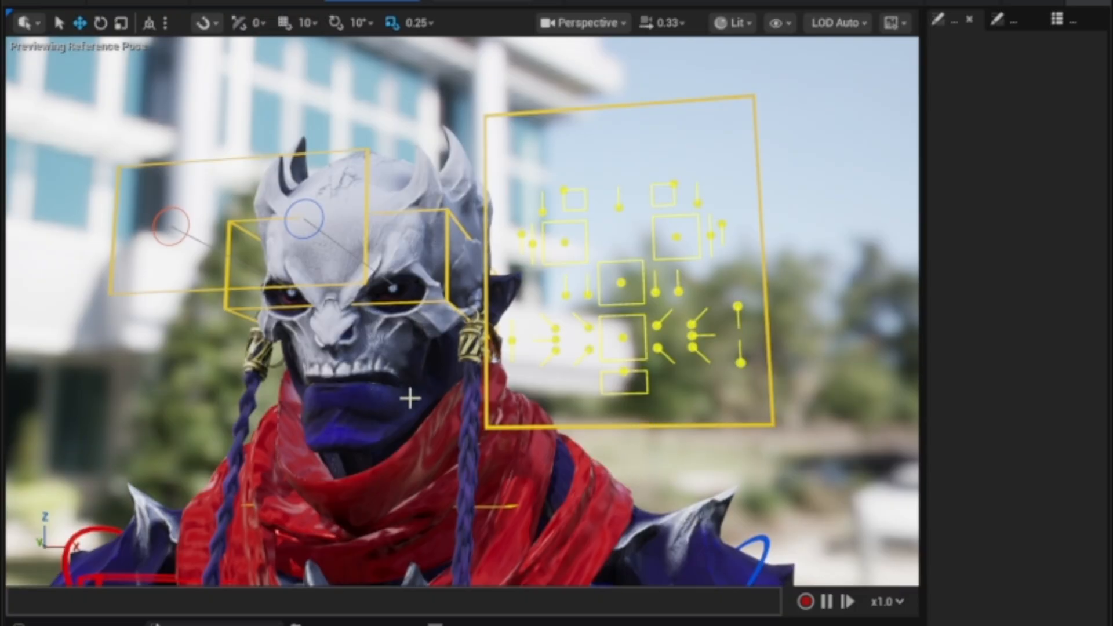
alt+drag(410, 398, 417, 429)
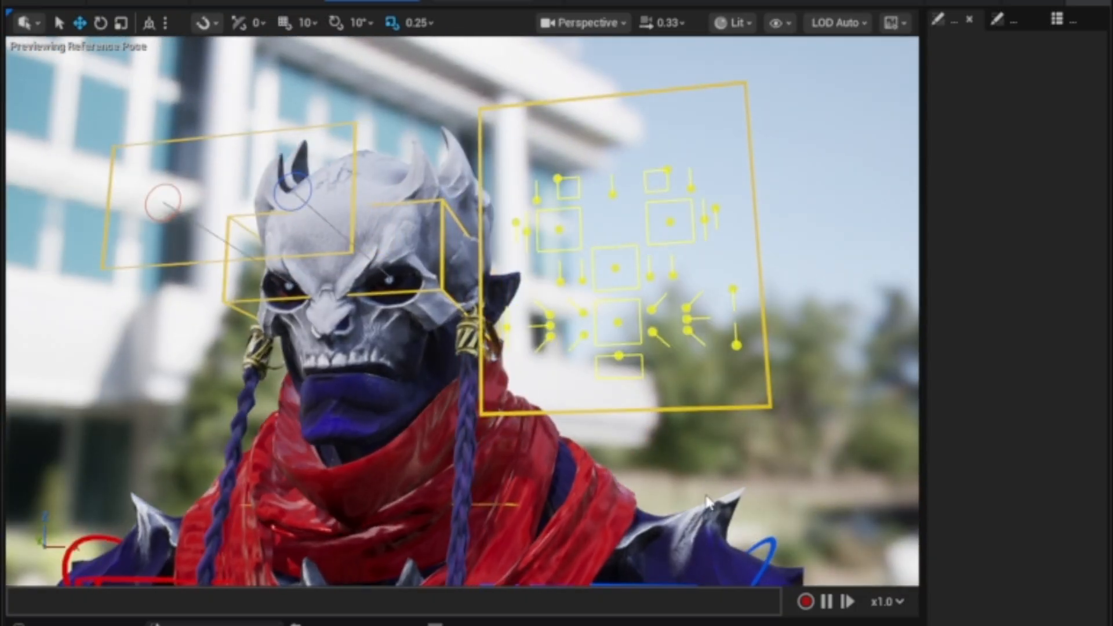
Step: Try the eye aim control by moving the rectangular look-at frame up and to one side of the face
alt+middle_drag(693, 460, 737, 457)
alt+drag(577, 458, 609, 460)
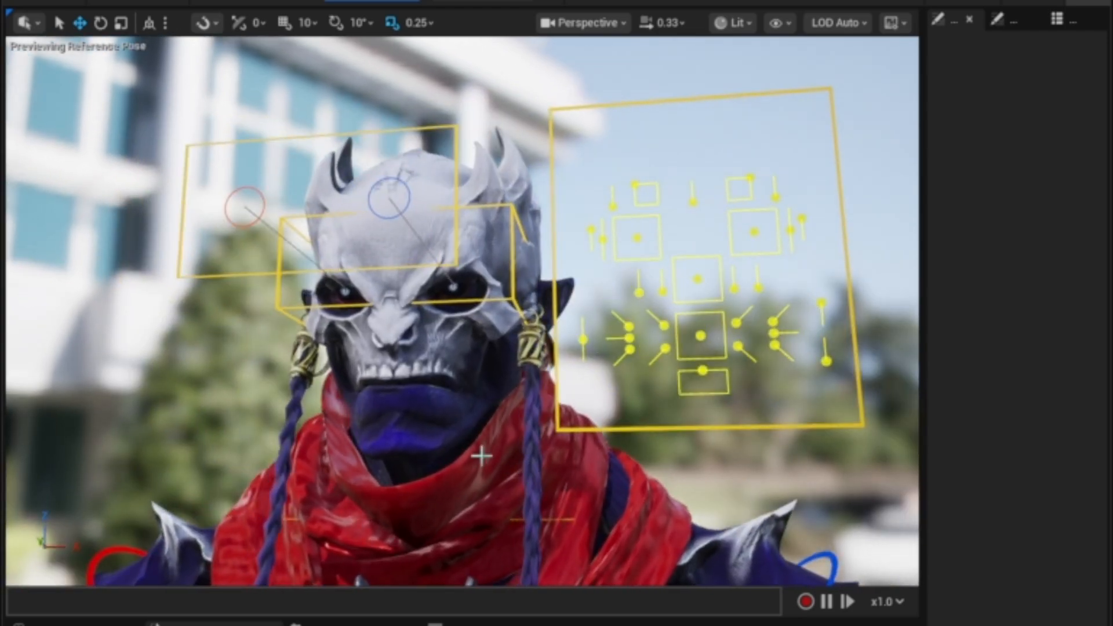
alt+middle_drag(414, 418, 377, 419)
alt+right_drag(377, 419, 417, 377)
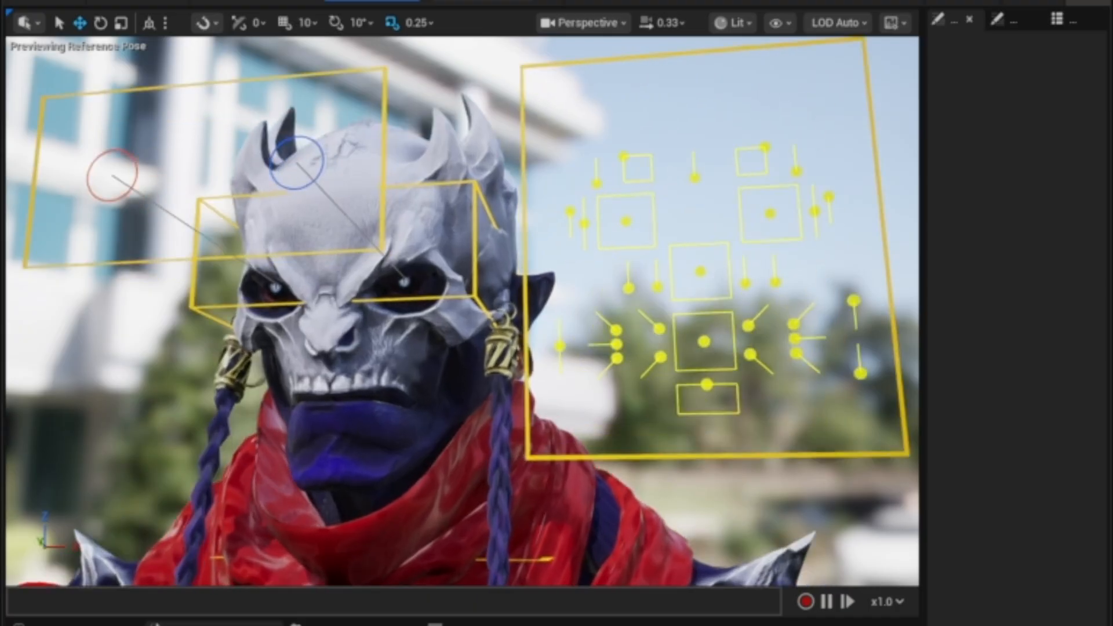
alt+drag(359, 221, 383, 221)
click(439, 136)
scroll(439, 136, down, 3)
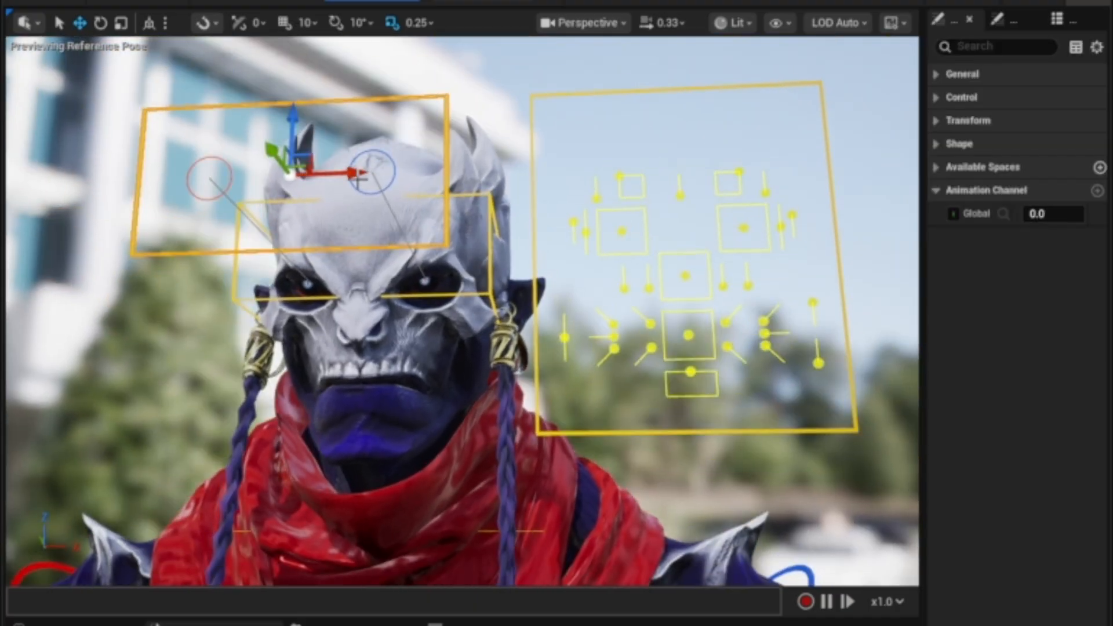
drag(314, 157, 232, 124)
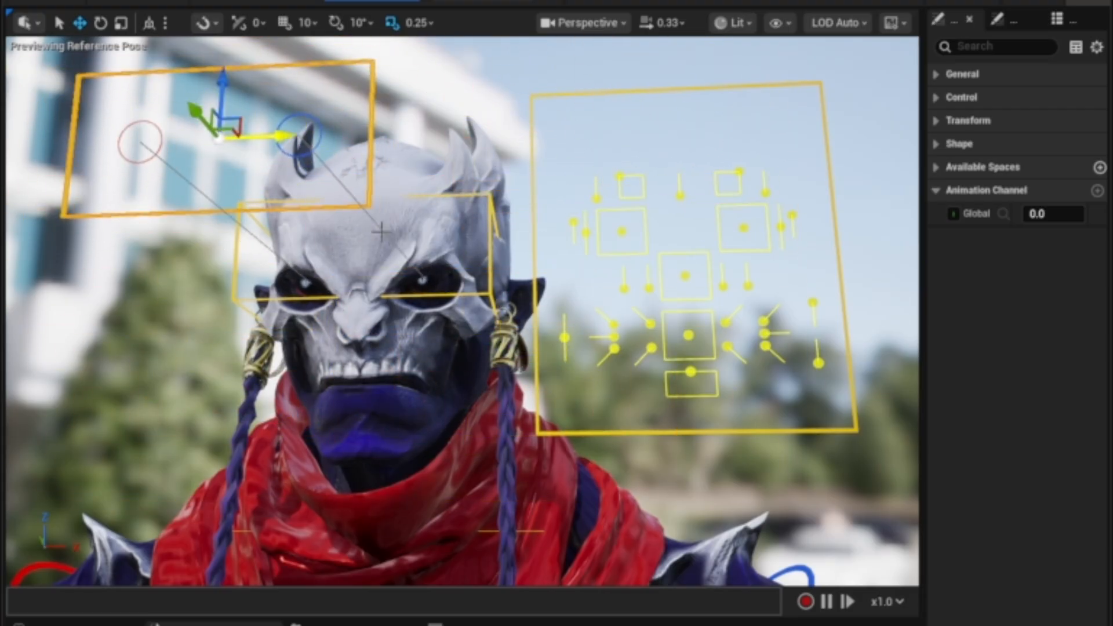
Step: Offset the eye square nearest the head on the facial board, and move the eye aim frame again to test them together
click(619, 230)
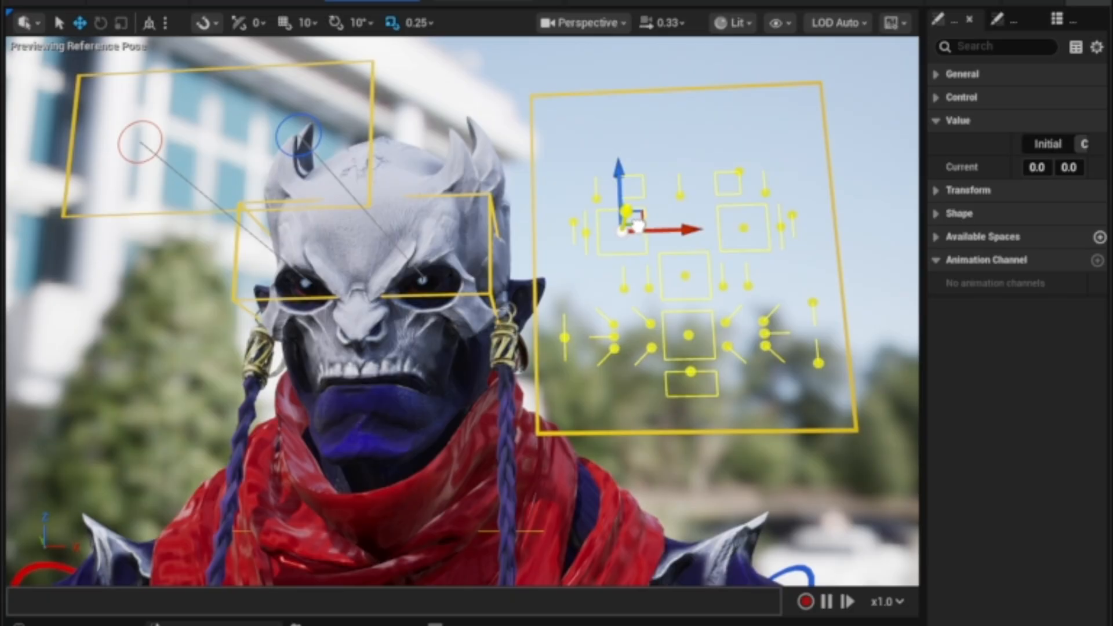
mouse_move(622, 233)
mouse_down()
mouse_move(603, 248)
mouse_move(638, 223)
mouse_move(630, 235)
mouse_move(641, 235)
mouse_move(618, 247)
mouse_move(603, 229)
mouse_up()
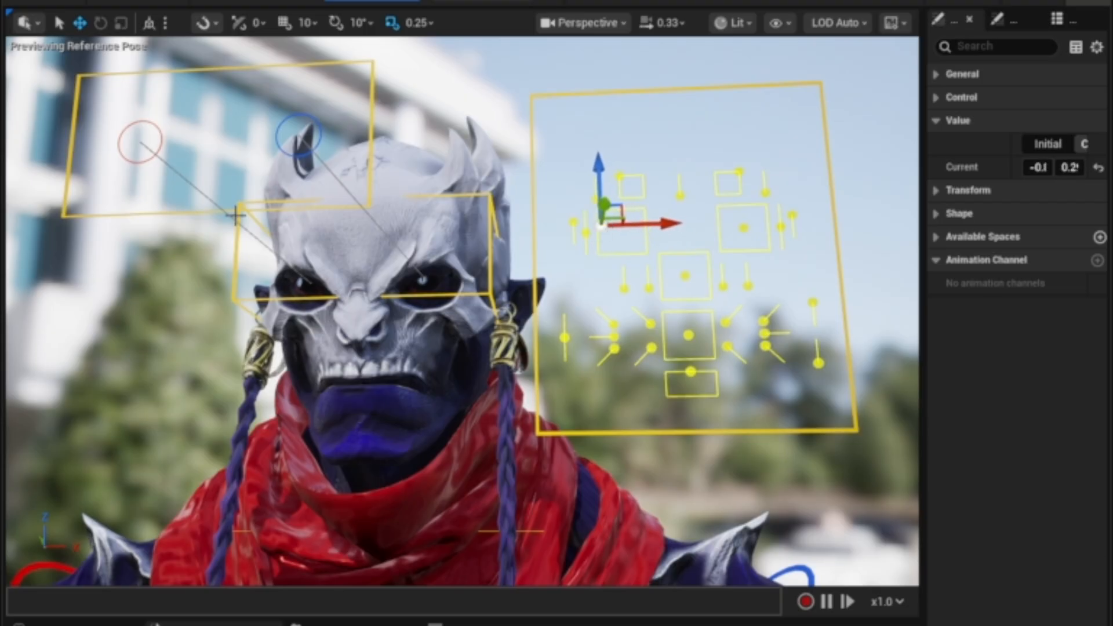
click(149, 213)
middle_drag(167, 324, 182, 268)
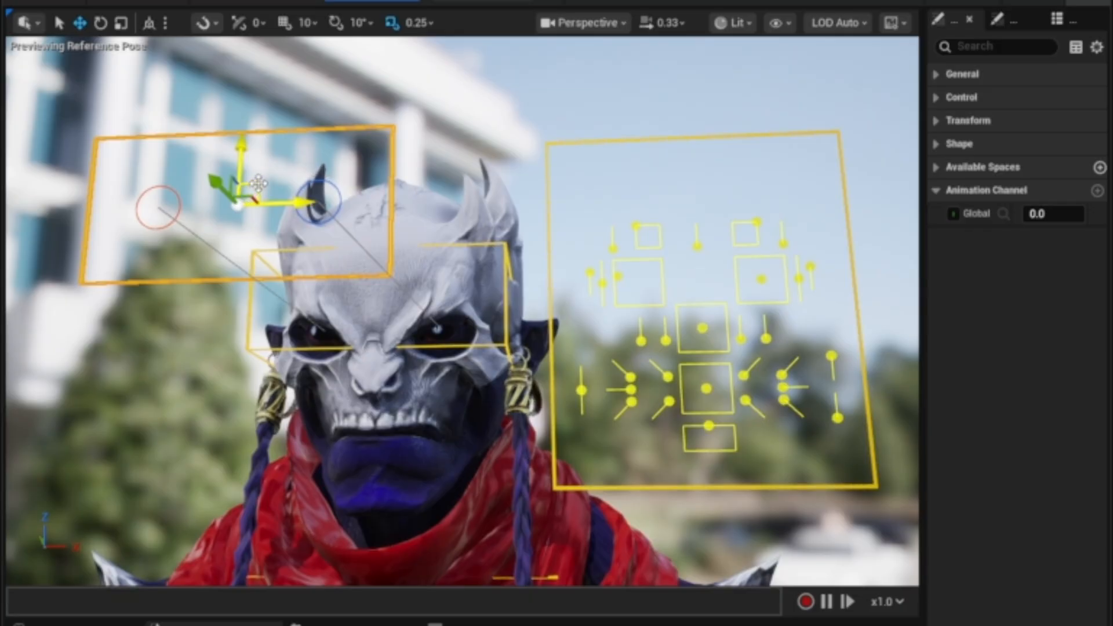
drag(258, 183, 324, 233)
Step: Offset the other eye's square control toward its lower inner corner and raise the eye aim frame above the head
click(763, 297)
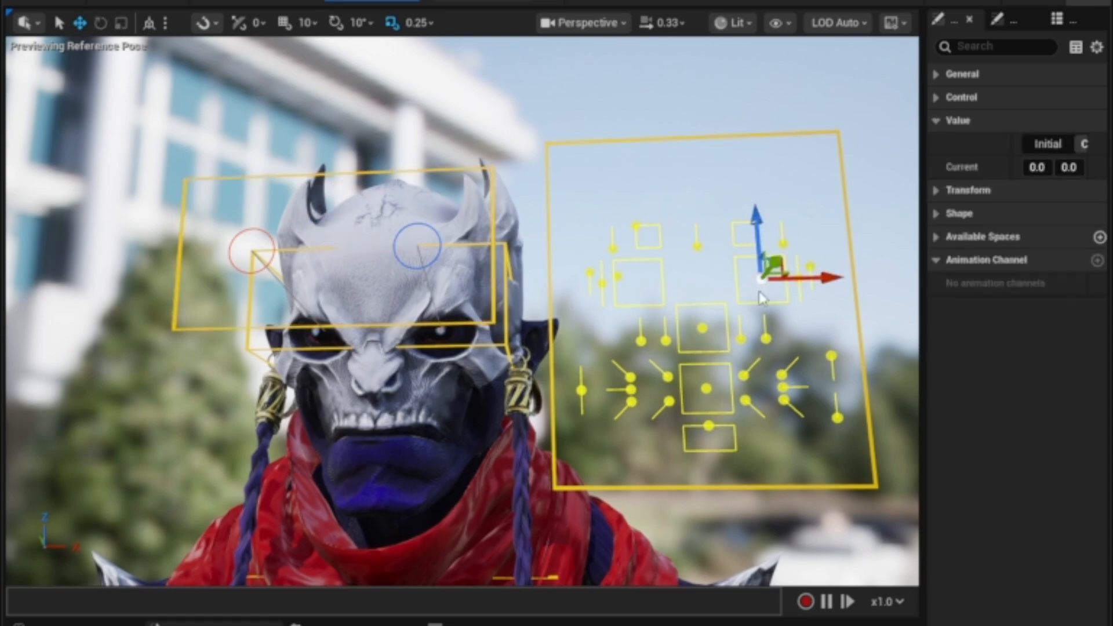
drag(763, 297, 727, 303)
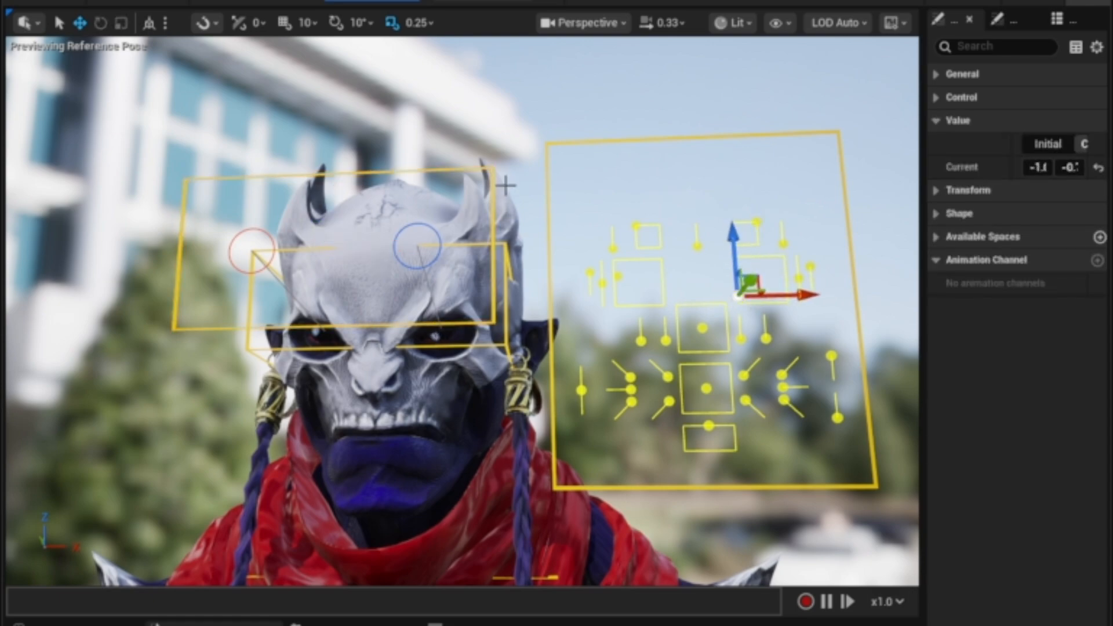
drag(330, 246, 264, 133)
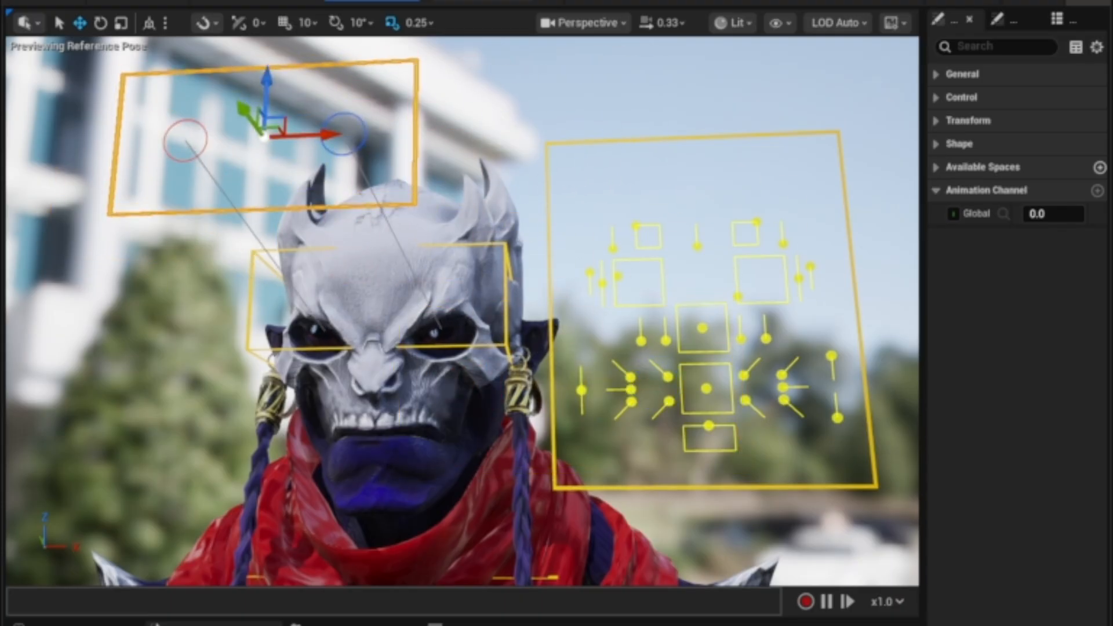
Step: Undo the offsets of both eye square controls on the facial board
click(643, 252)
key(ctrl+z)
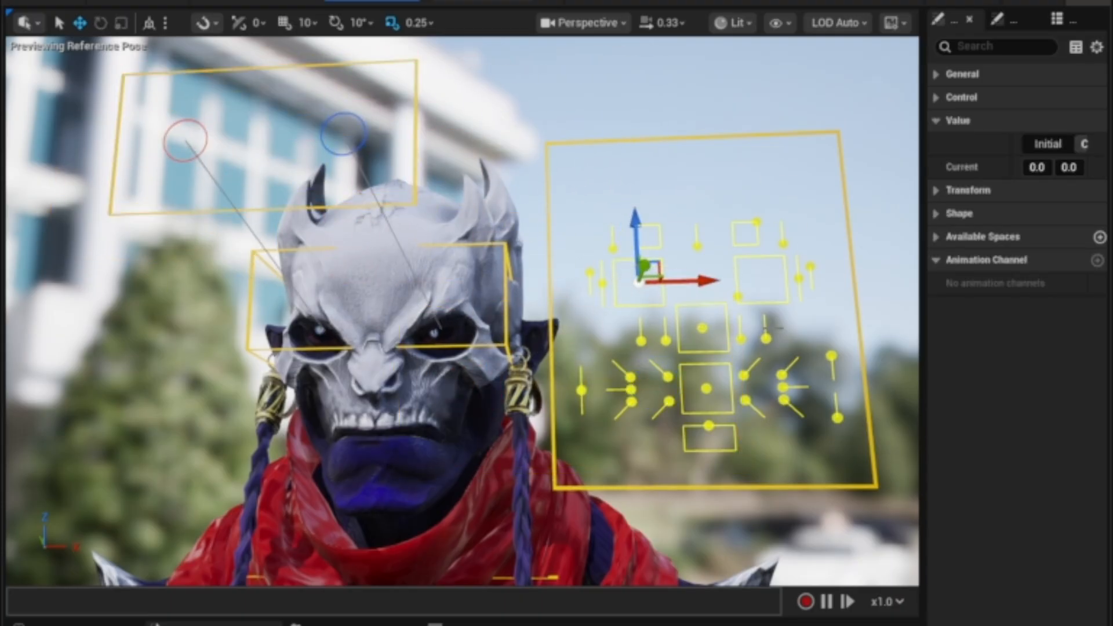
key(ctrl+z)
key(ctrl+z)
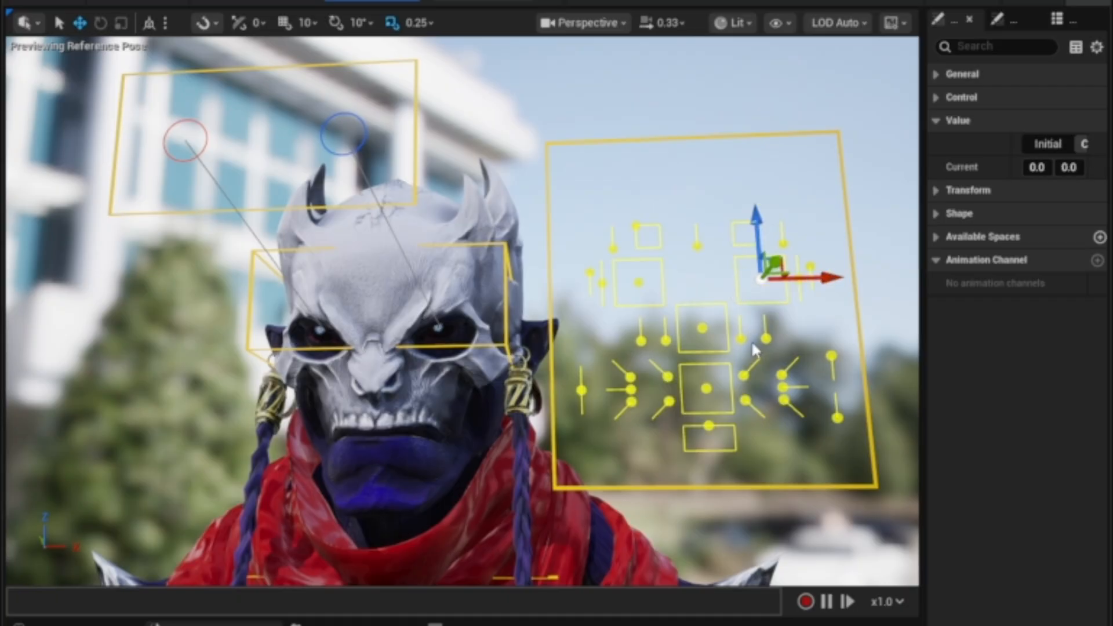
Step: Undo the eye aim frame's move to return it in front of the face, and clear the selection
click(151, 347)
click(416, 168)
scroll(446, 270, down, 3)
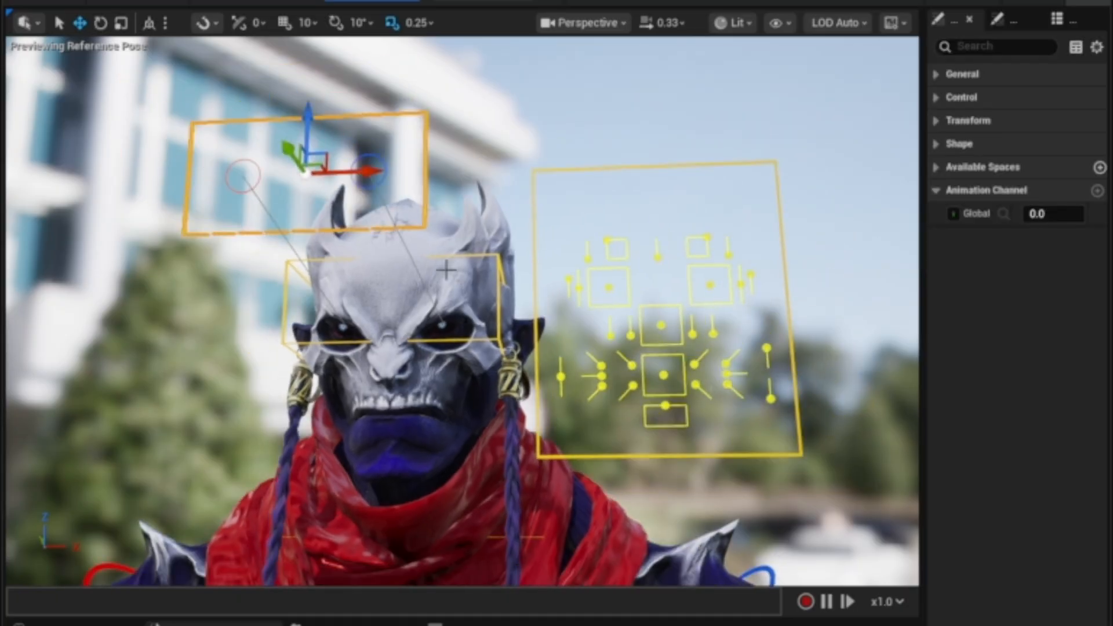
key(ctrl+z)
alt+drag(407, 340, 270, 345)
click(270, 345)
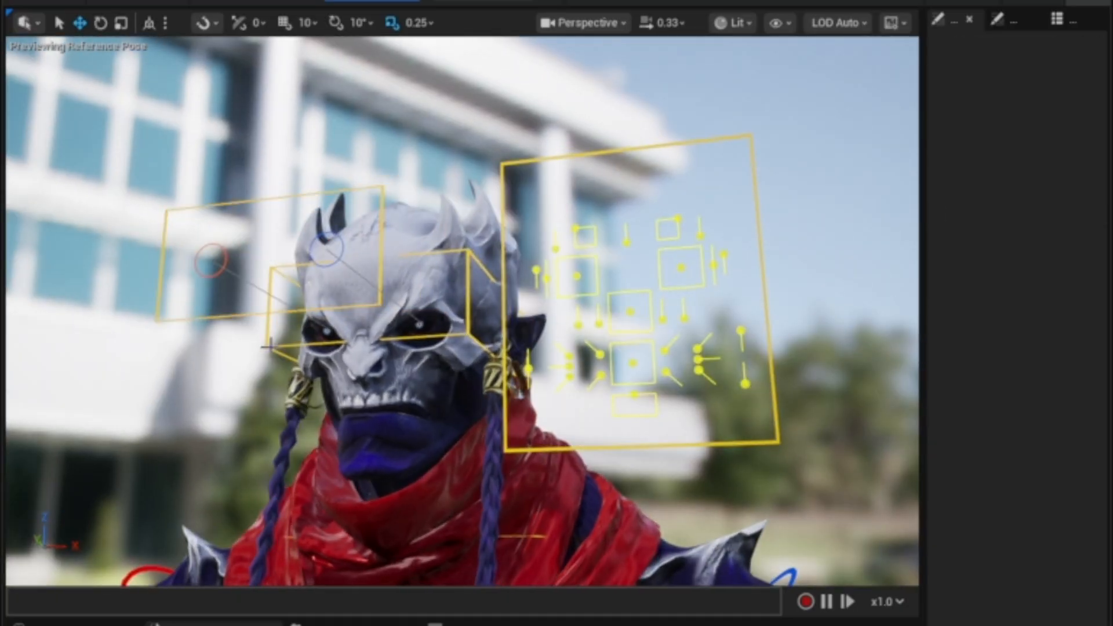
Step: Try moving the blue single-eye target circle away from the aim frame independently, and return it to its place
alt+drag(315, 293, 340, 280)
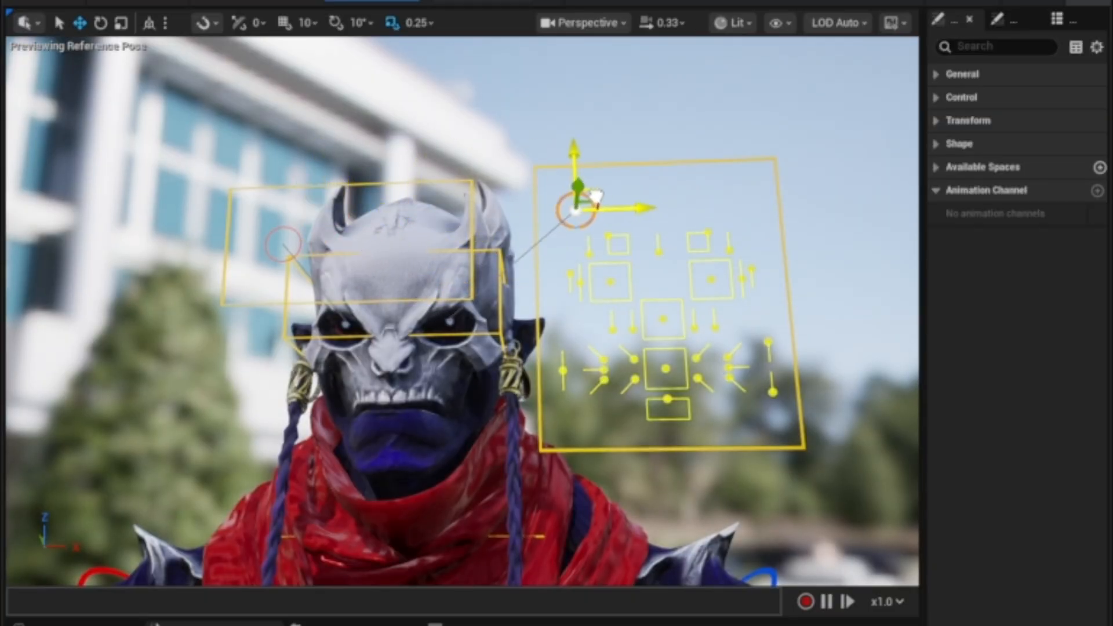
drag(595, 196, 600, 303)
drag(477, 119, 571, 200)
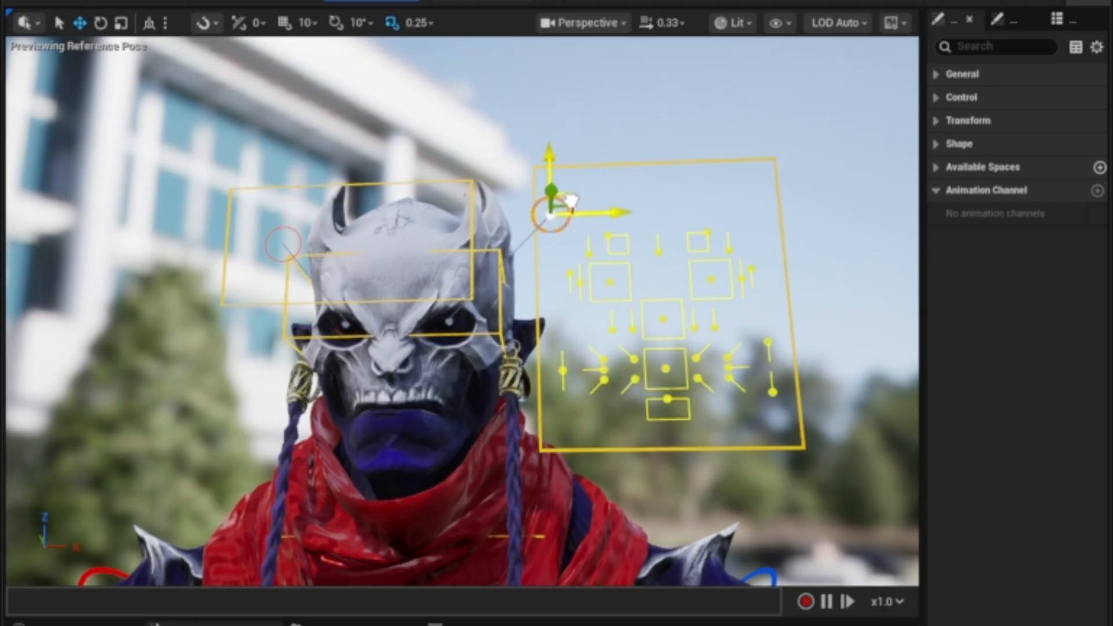
click(235, 413)
Step: Rotate the head box control sideways to test how the eye aim frame behaves with its default space setting
alt+drag(458, 351, 506, 370)
click(486, 280)
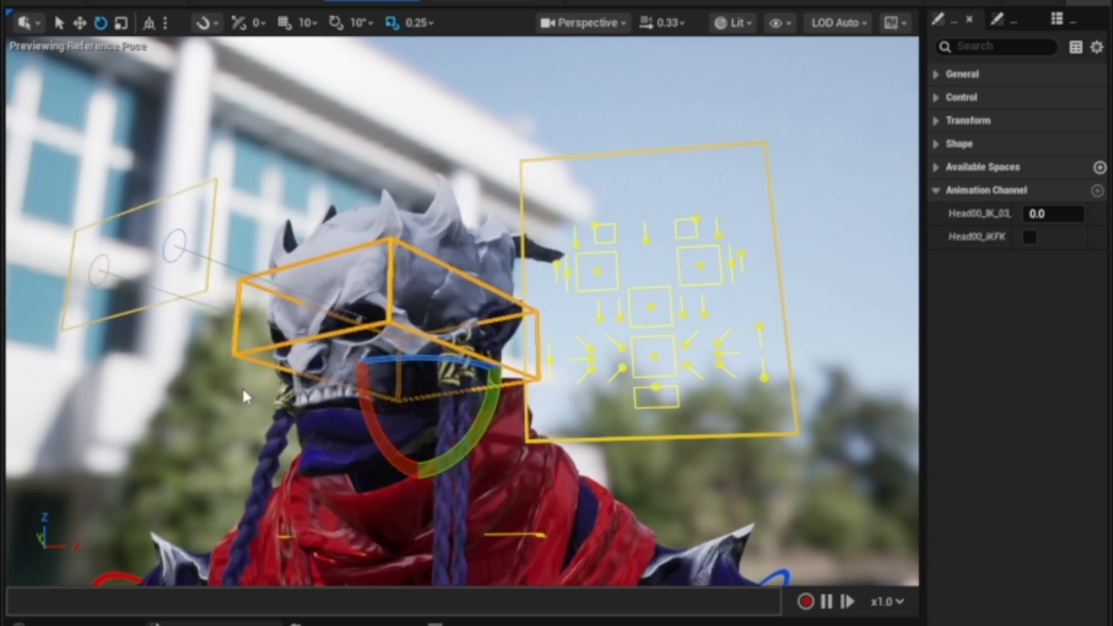
middle_drag(244, 398, 339, 396)
click(223, 314)
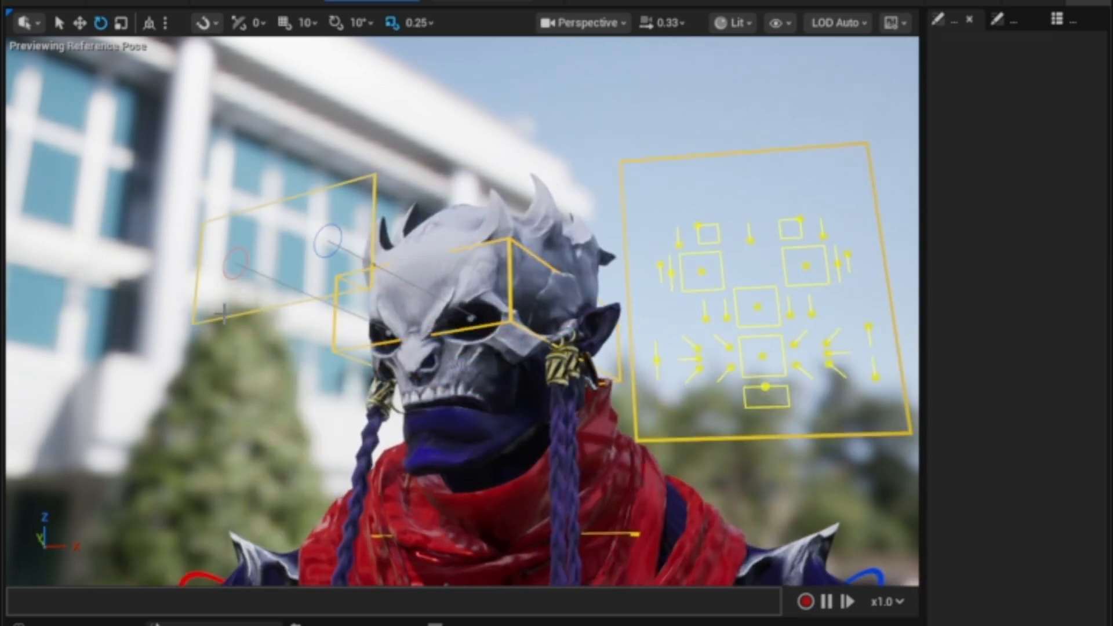
Step: Set the eye aim frame's Global channel to 1.0 and move the frame away from the face
click(223, 316)
drag(1035, 213, 1052, 213)
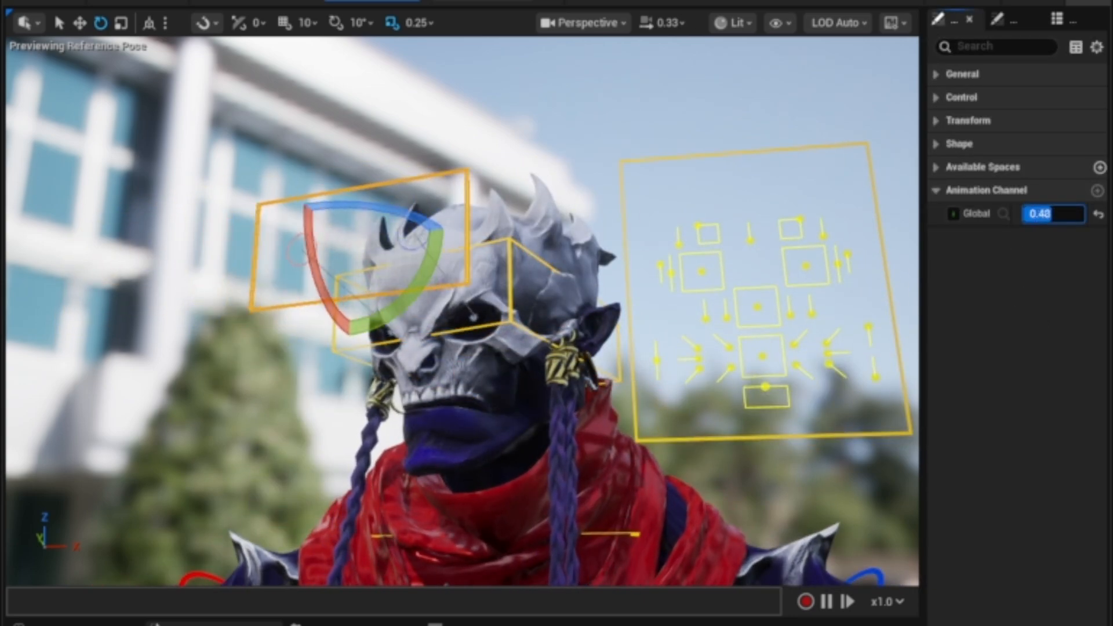
key(w)
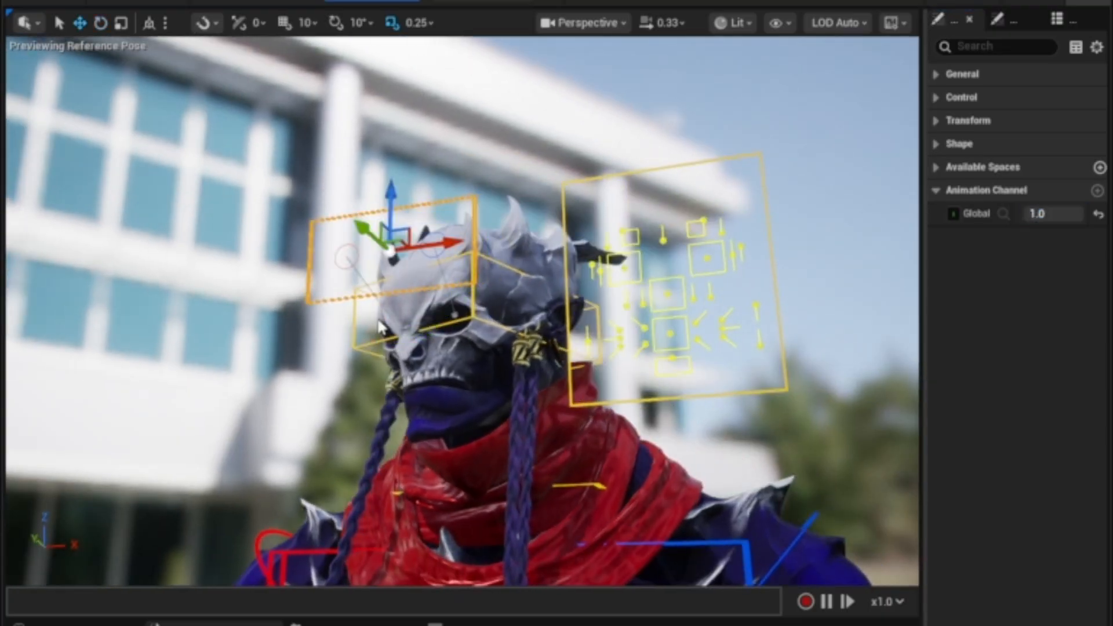
drag(393, 240, 281, 179)
Step: Rotate the head box control in several directions to test it against the global eye aim frame
alt+drag(334, 333, 403, 302)
scroll(403, 313, down, 2)
click(475, 312)
key(e)
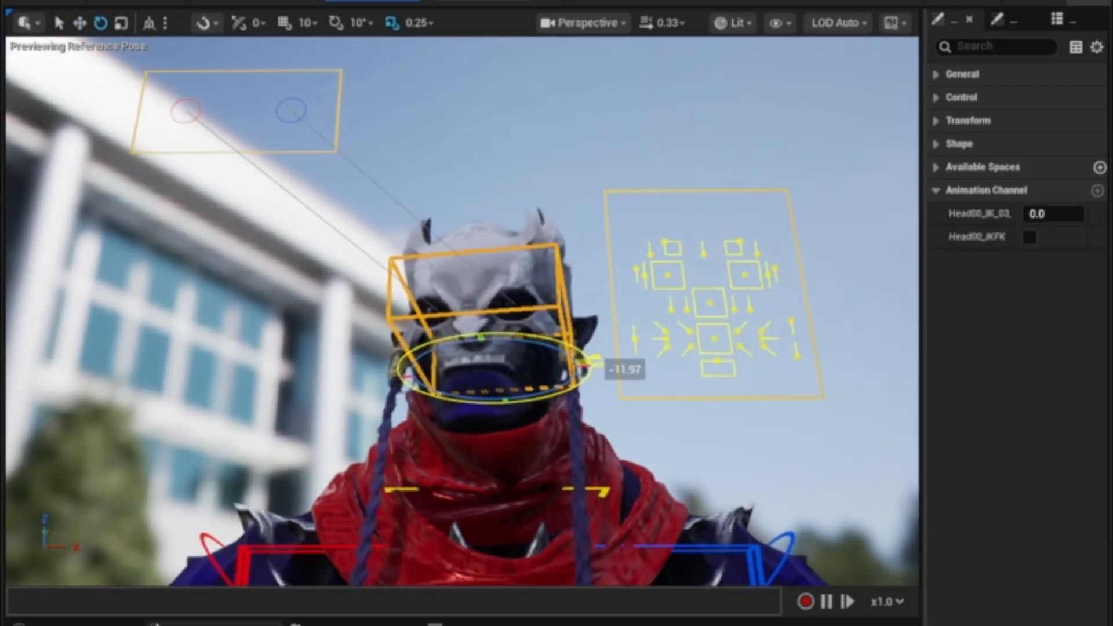
drag(595, 362, 594, 366)
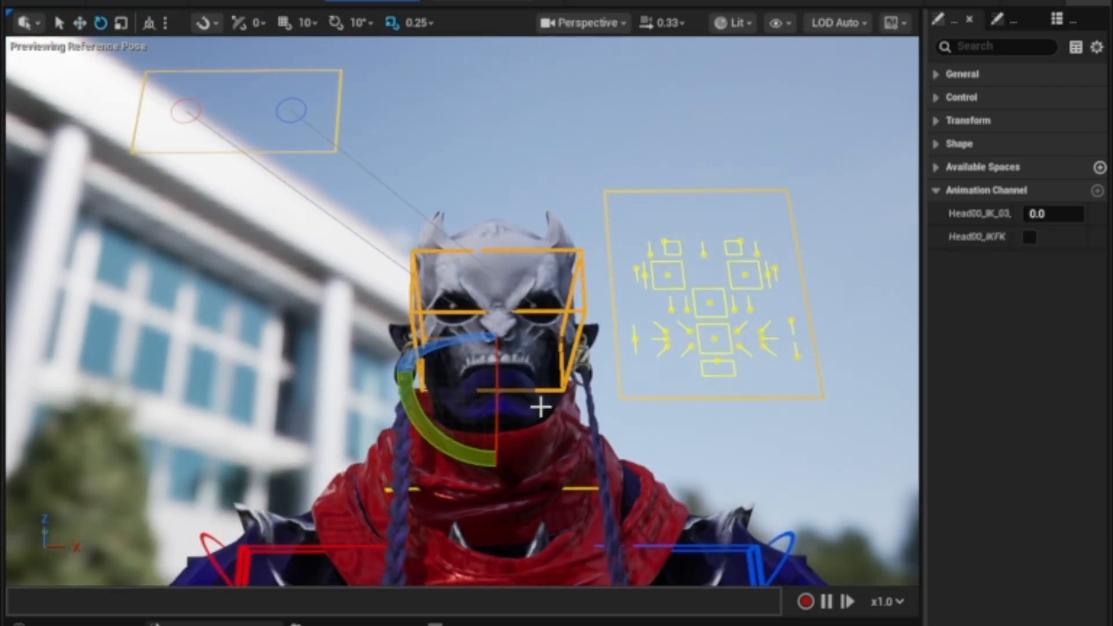
alt+drag(541, 407, 560, 458)
scroll(541, 425, up, 2)
drag(545, 383, 593, 407)
scroll(592, 408, down, 2)
Step: Set the eye aim frame's Global channel back to 0.0, and return the head and frame to their default pose
click(174, 253)
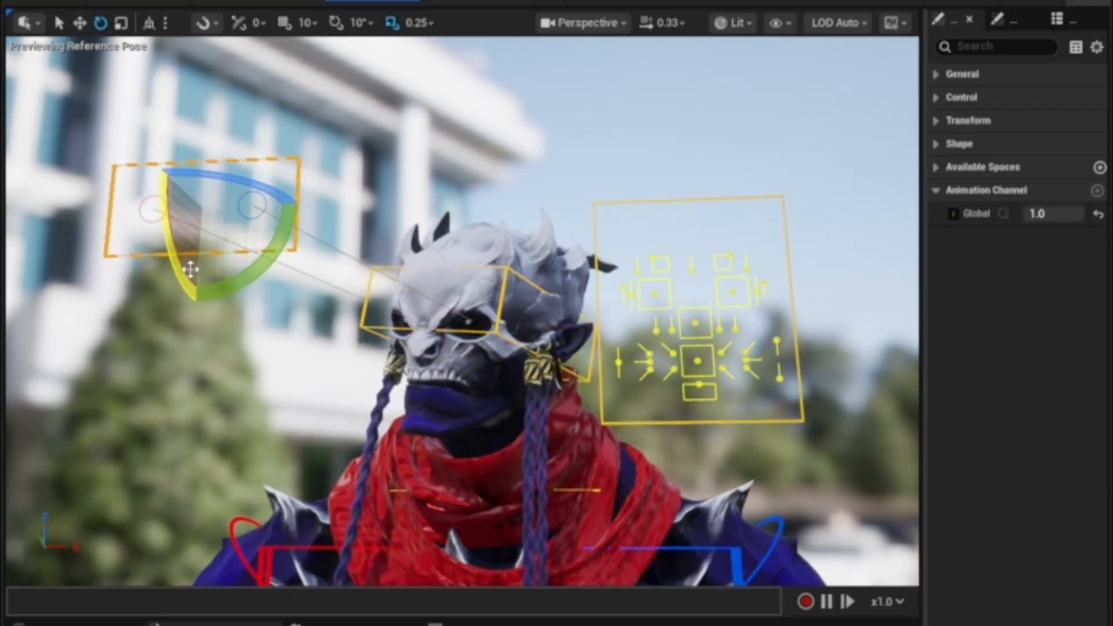
drag(1070, 216, 1026, 217)
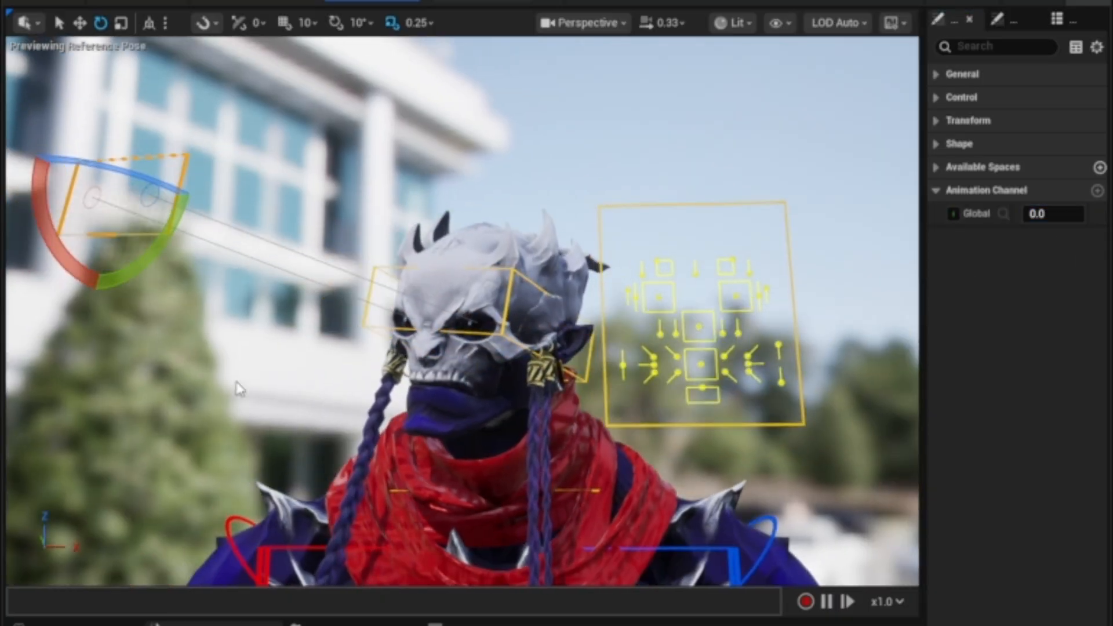
click(231, 390)
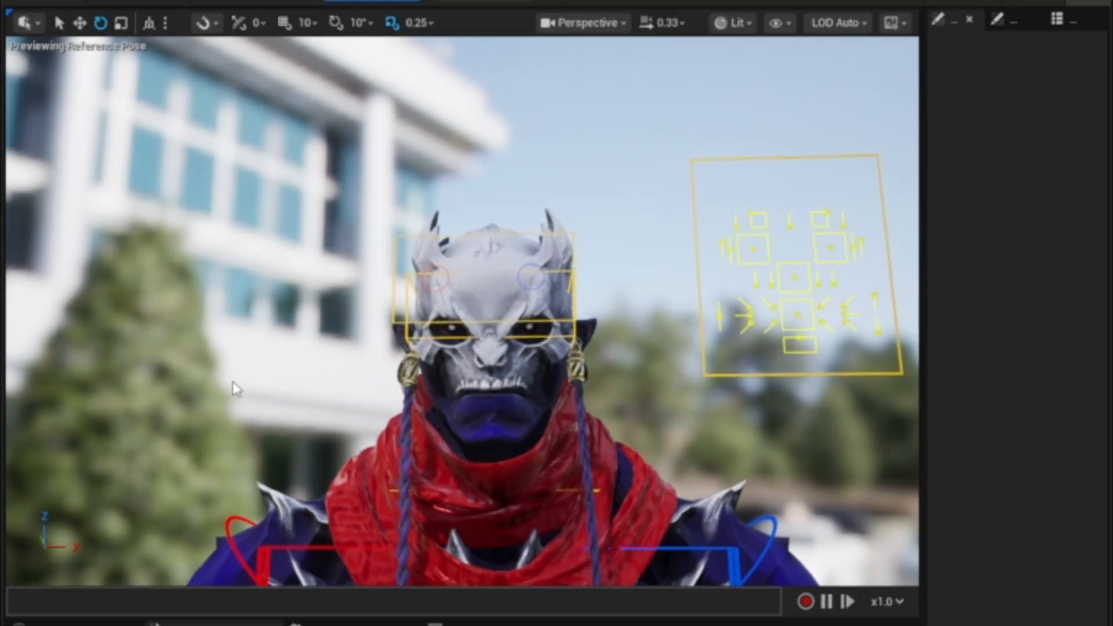
Step: Try rotating the blue shoulder control on the character's upper chest
scroll(459, 451, down, 4)
middle_drag(517, 460, 522, 455)
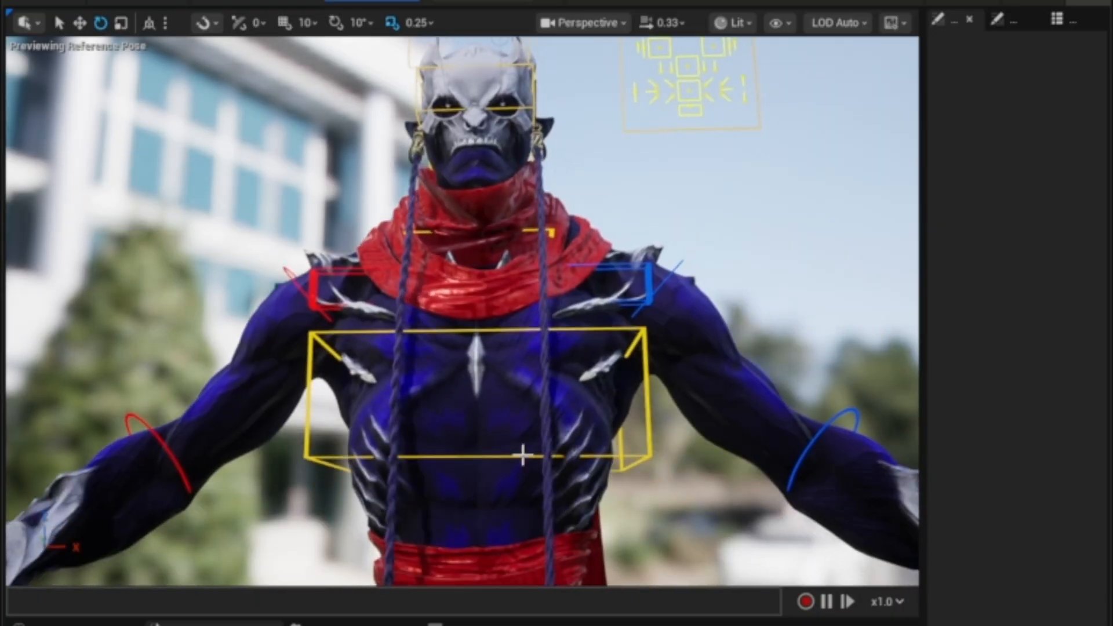
alt+drag(522, 455, 662, 326)
click(648, 280)
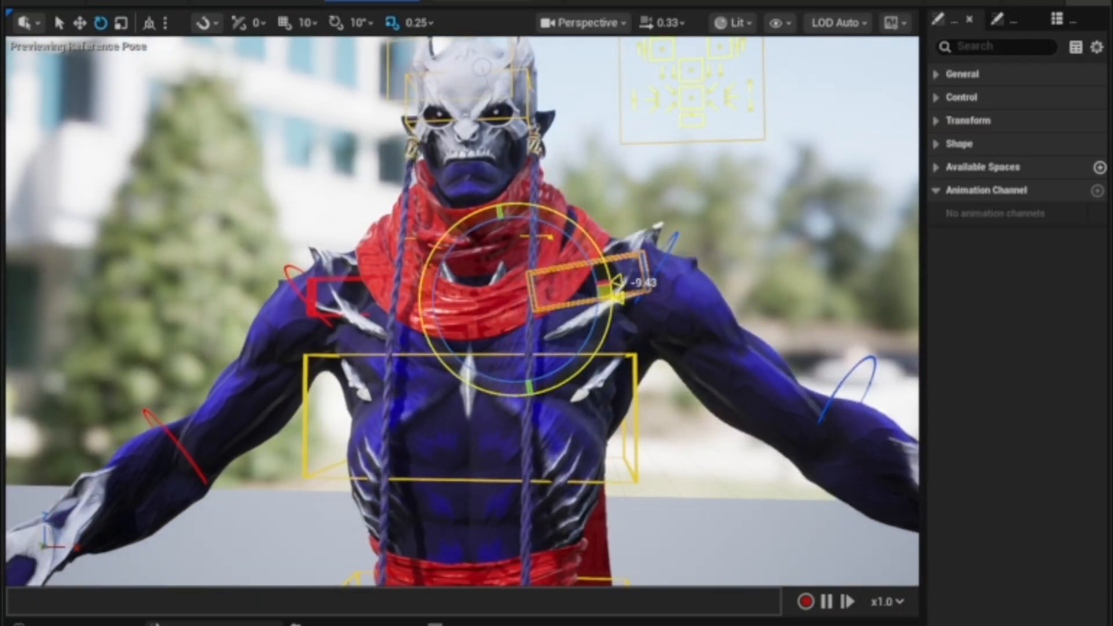
Step: Select the head box control and tilt it to test the head's IK rotation
middle_drag(613, 200, 601, 266)
scroll(616, 242, up, 5)
alt+drag(600, 267, 499, 270)
alt+drag(601, 283, 555, 334)
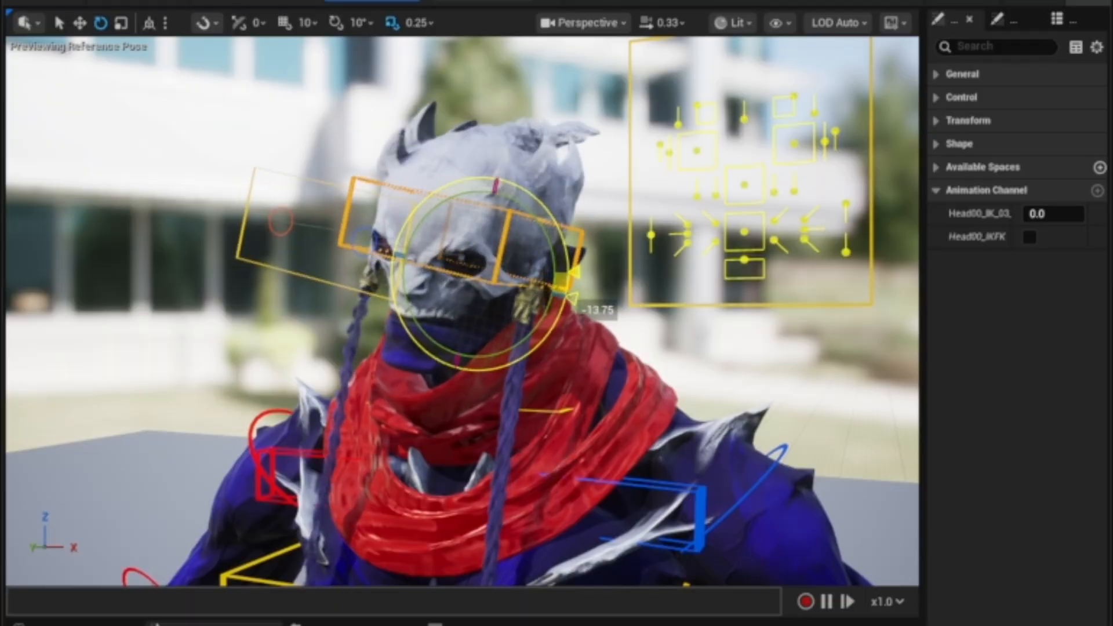
drag(475, 269, 500, 310)
Step: Move the head box control and turn it sideways to test the neck's IK response
drag(533, 270, 529, 255)
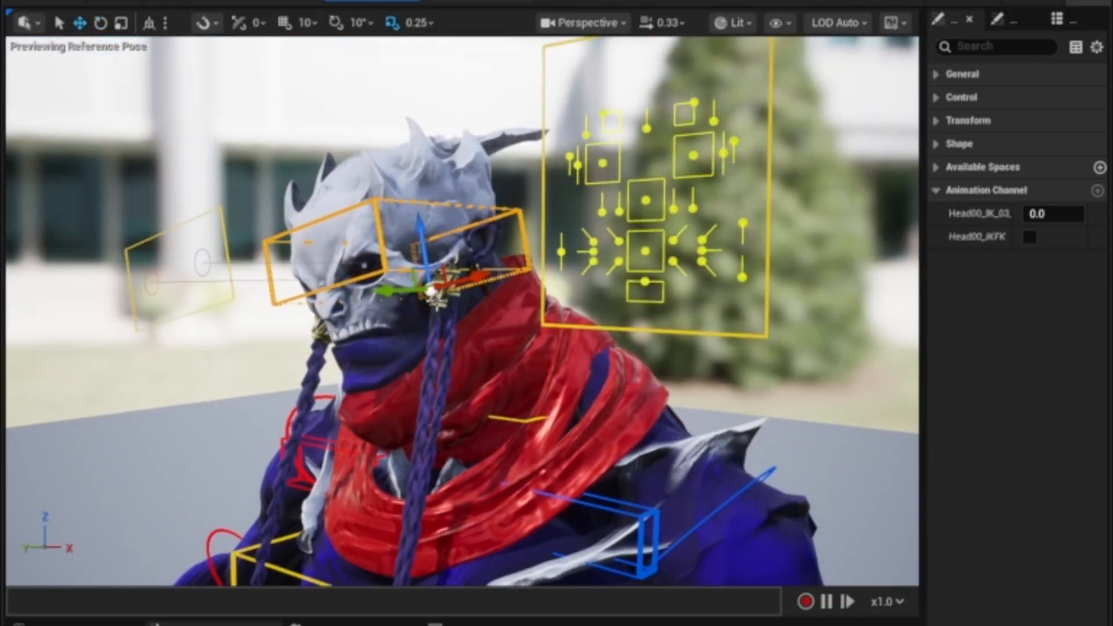
drag(499, 365, 615, 394)
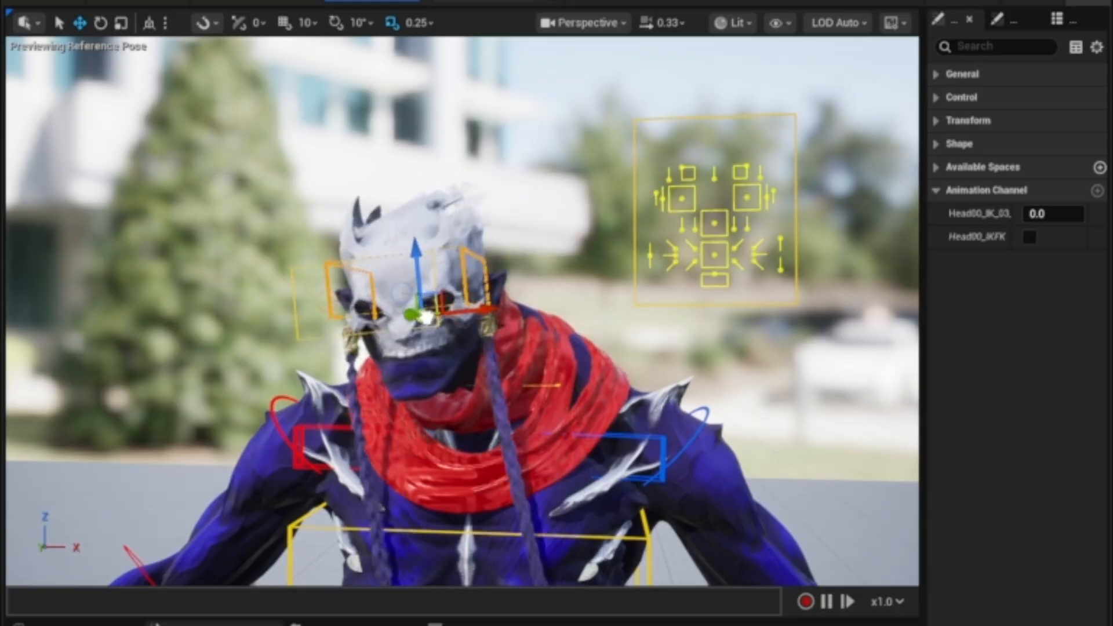
alt+drag(615, 395, 696, 394)
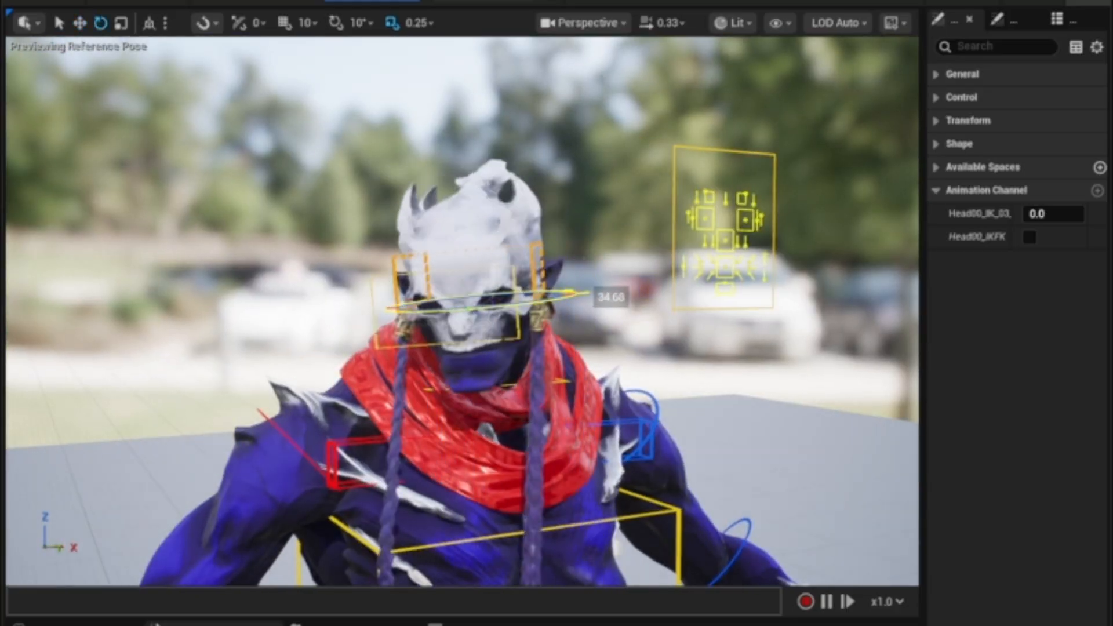
drag(580, 287, 585, 324)
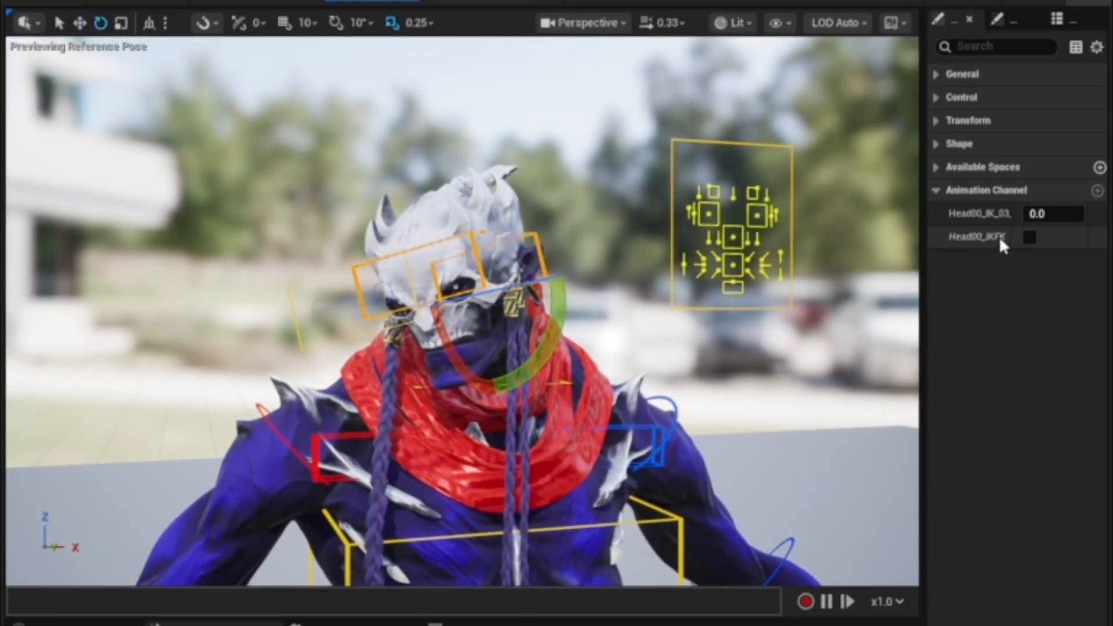
Step: Enable Head00_IKFK to switch the head to FK, and rotate the upper head ring control sideways
click(1027, 236)
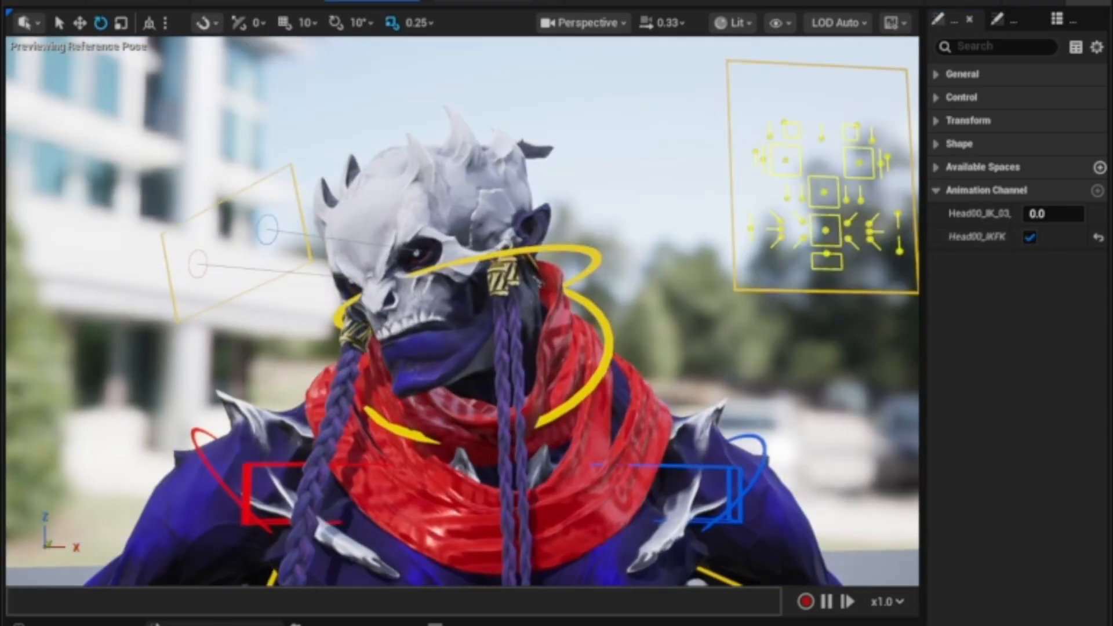
click(527, 316)
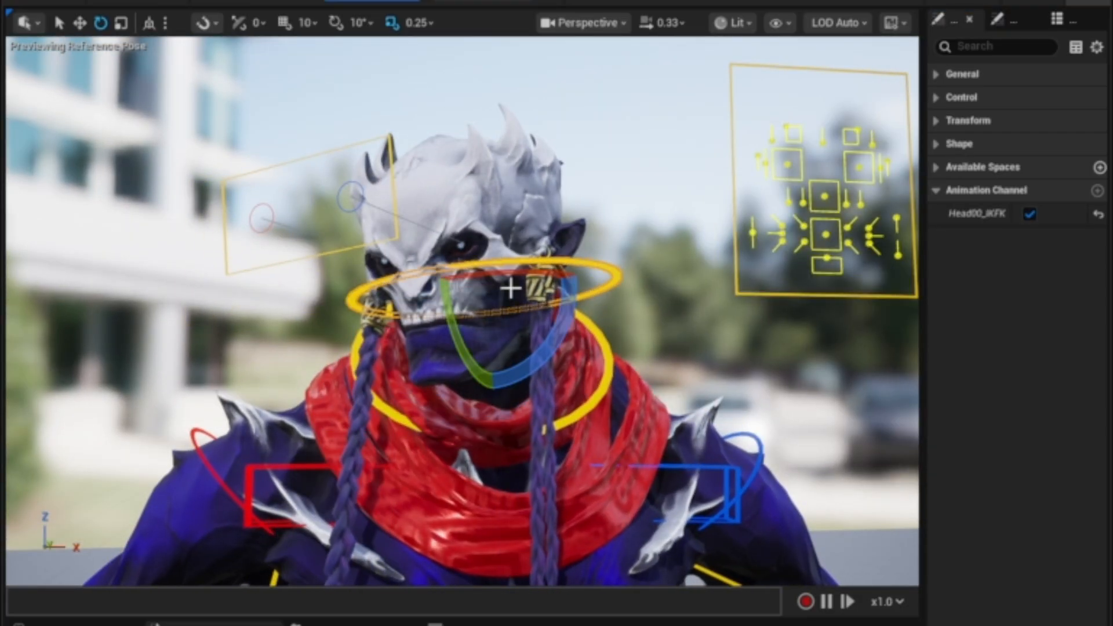
drag(464, 273, 594, 271)
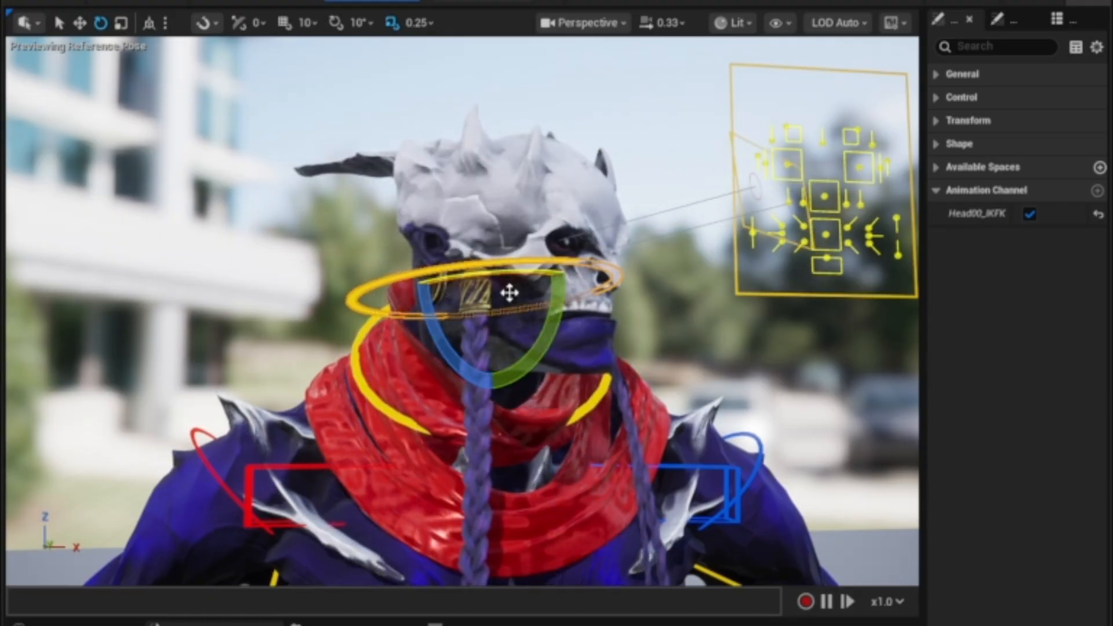
Step: Return the head to IK and rotate the box control at the base of the neck to test the neck's response
middle_drag(535, 373, 567, 406)
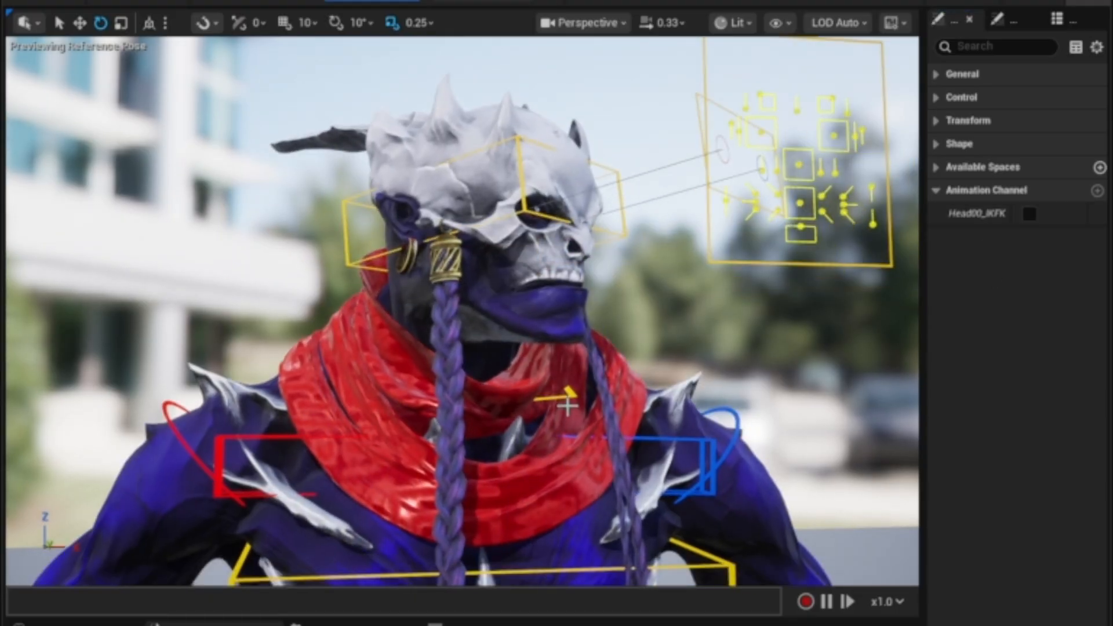
alt+drag(567, 406, 582, 426)
drag(378, 316, 388, 256)
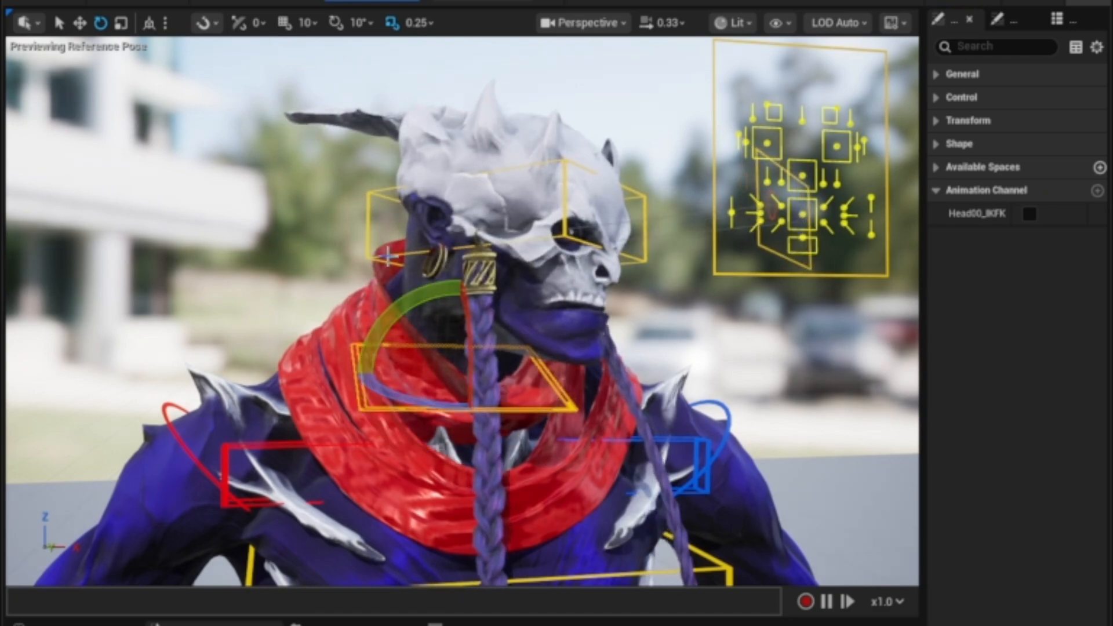
drag(456, 254, 542, 290)
mouse_move(446, 305)
mouse_down()
mouse_move(454, 256)
mouse_move(442, 293)
mouse_up()
click(243, 300)
scroll(371, 319, down, 3)
alt+drag(457, 333, 400, 313)
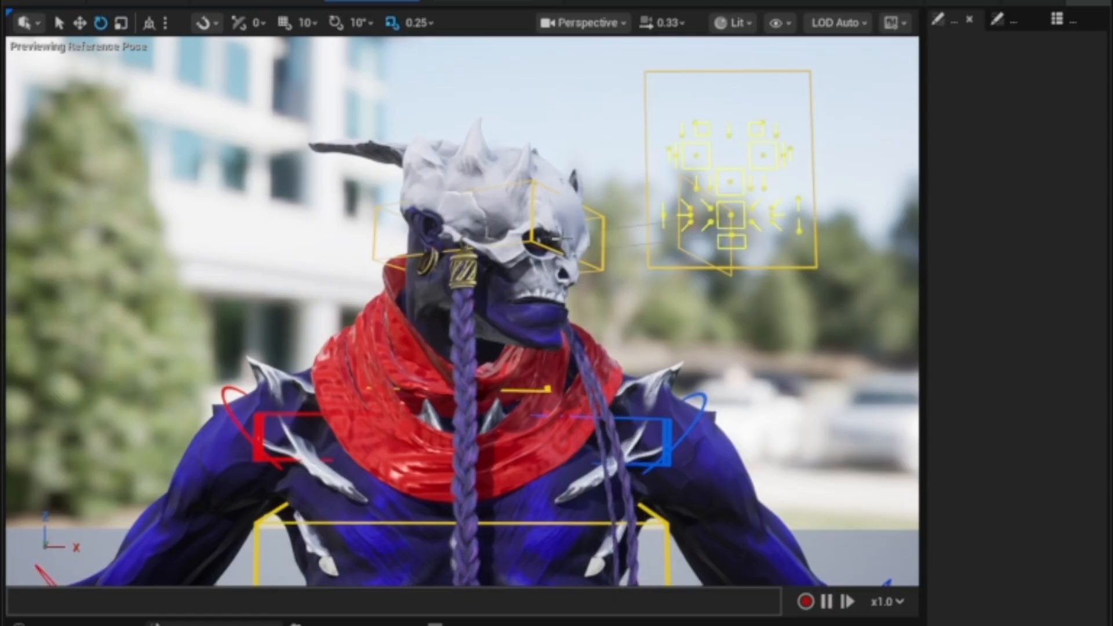
Step: Select the blue clavicle box control on the character's upper chest and try rotating it
middle_drag(552, 364, 681, 355)
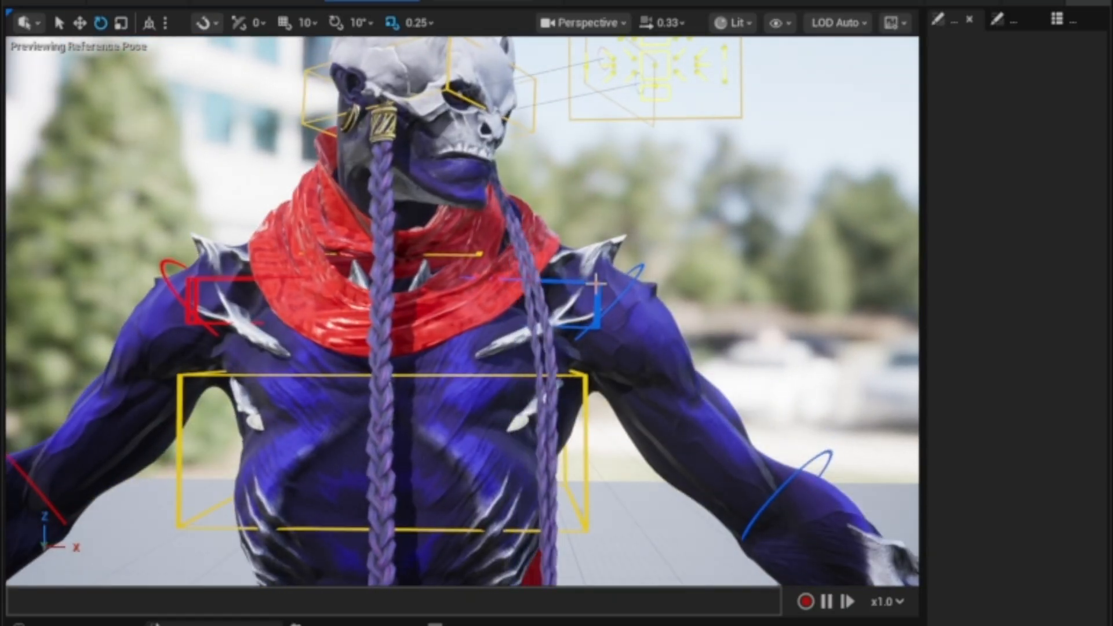
click(596, 284)
alt+drag(596, 284, 605, 298)
mouse_move(516, 360)
mouse_down()
mouse_move(545, 316)
mouse_move(519, 356)
mouse_up()
scroll(515, 352, down, 3)
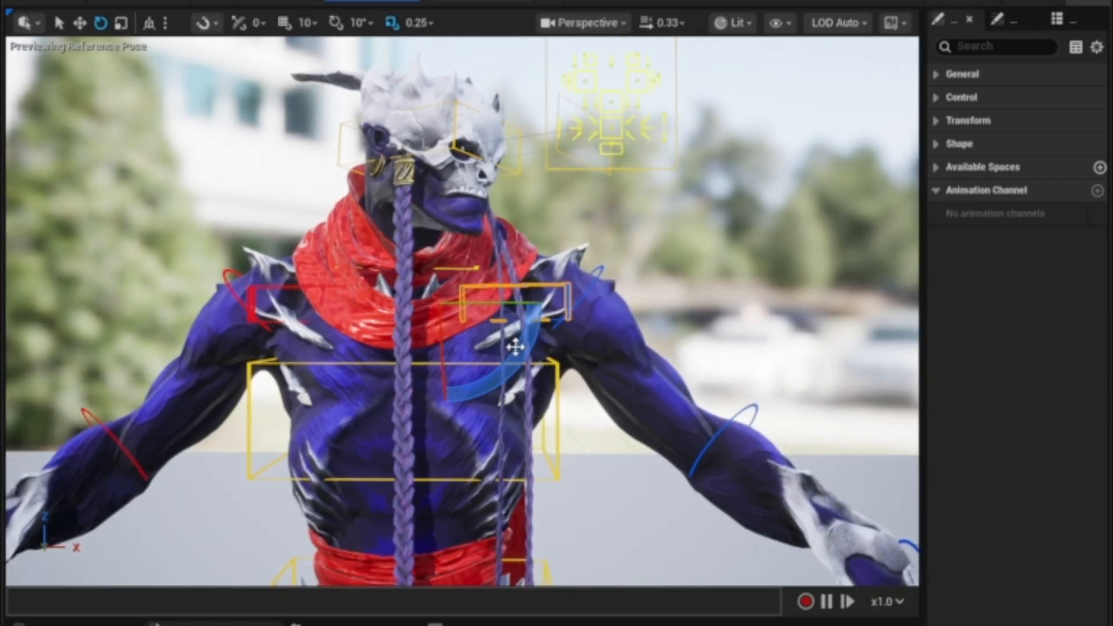
Step: Select the chest box control and twist it to test the spine's IK rotation
middle_drag(514, 348, 565, 432)
scroll(569, 380, down, 3)
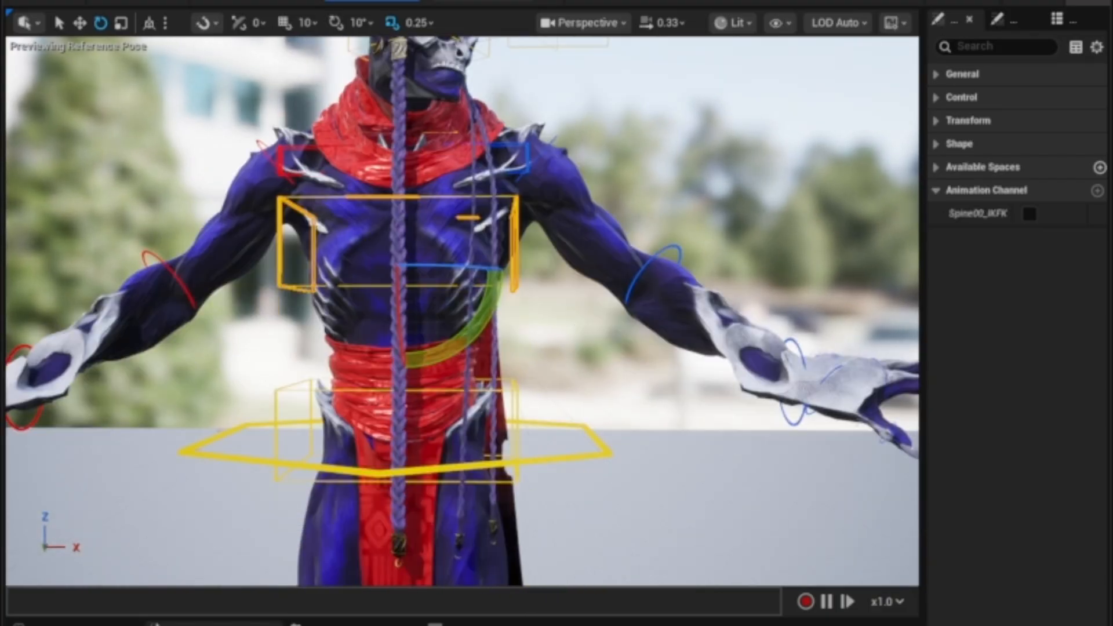
alt+drag(478, 363, 581, 335)
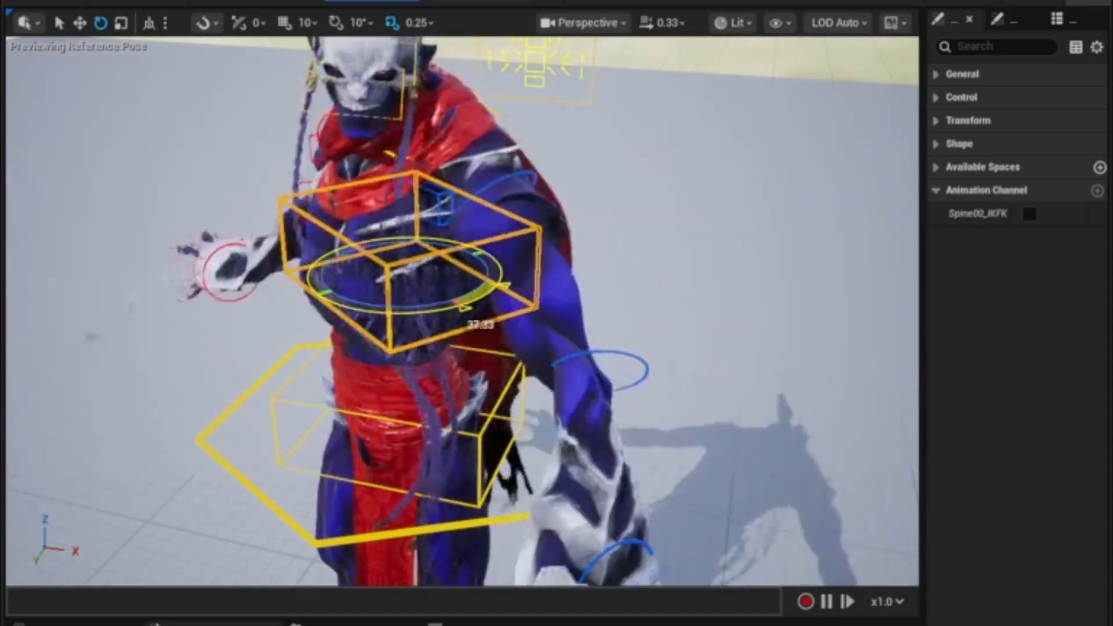
alt+drag(412, 329, 489, 329)
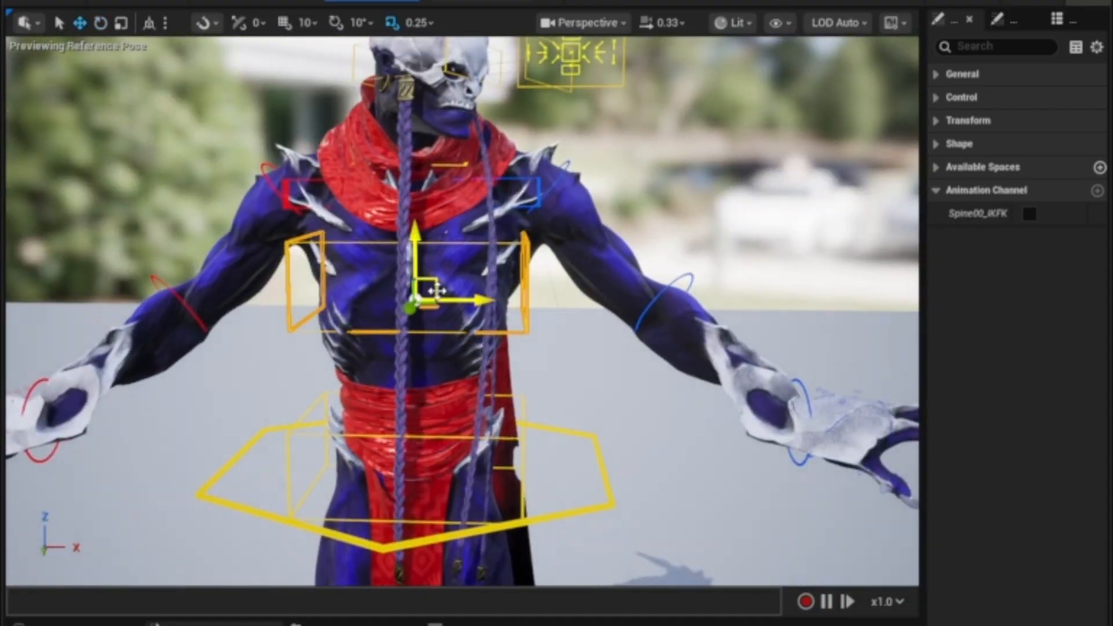
Step: Move the chest box control to the side, tilt it strongly sideways to bend the IK spine, and clear the selection
key(e)
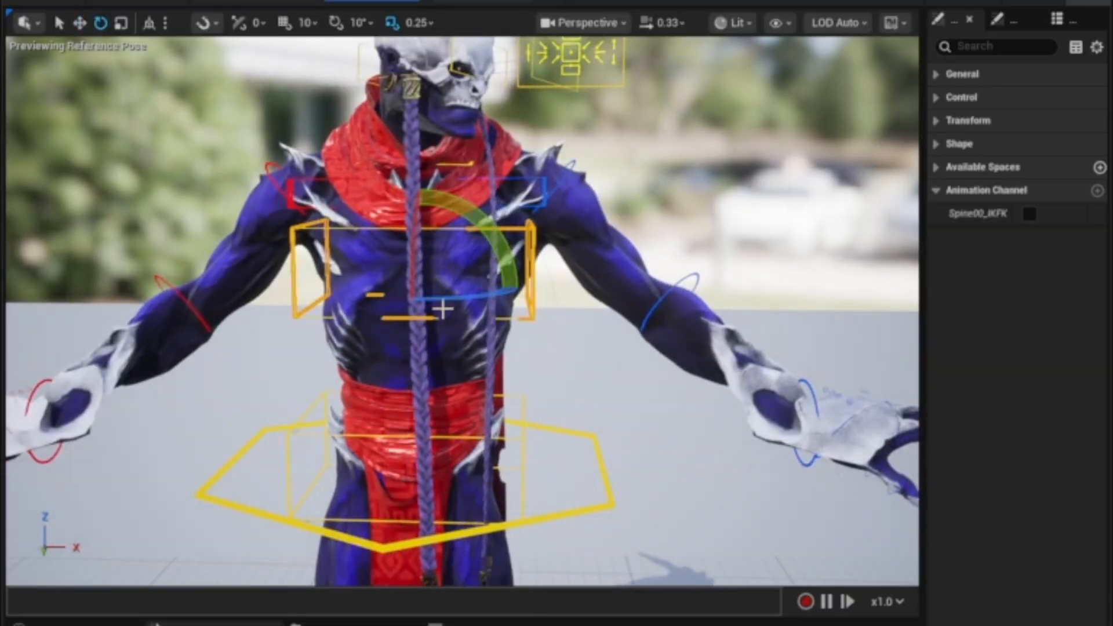
drag(441, 275, 487, 295)
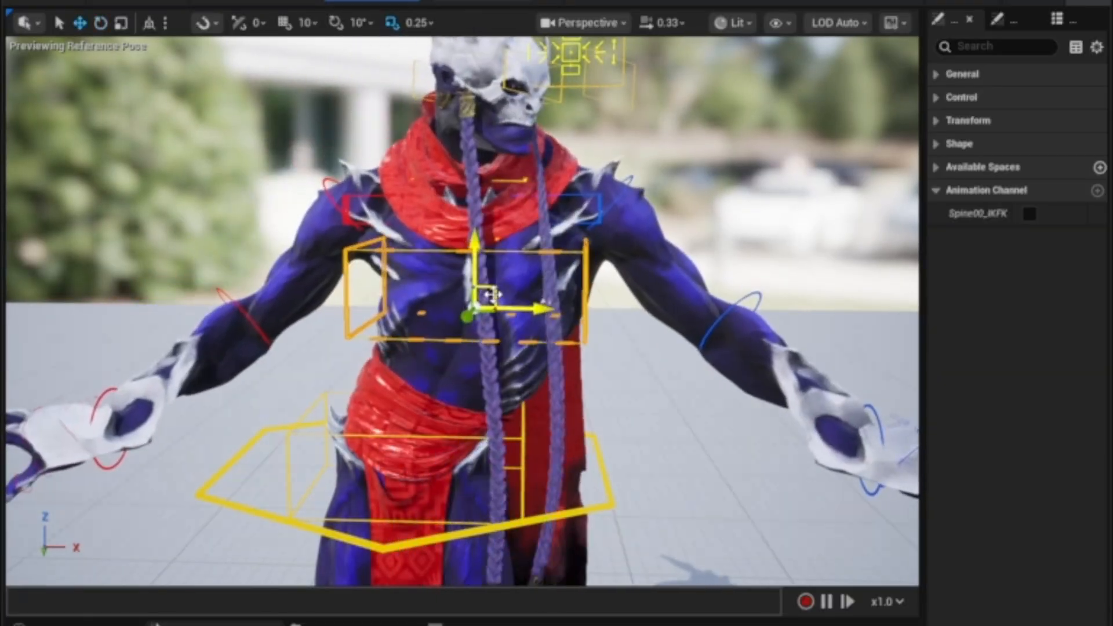
key(e)
drag(561, 295, 540, 371)
middle_drag(450, 370, 359, 396)
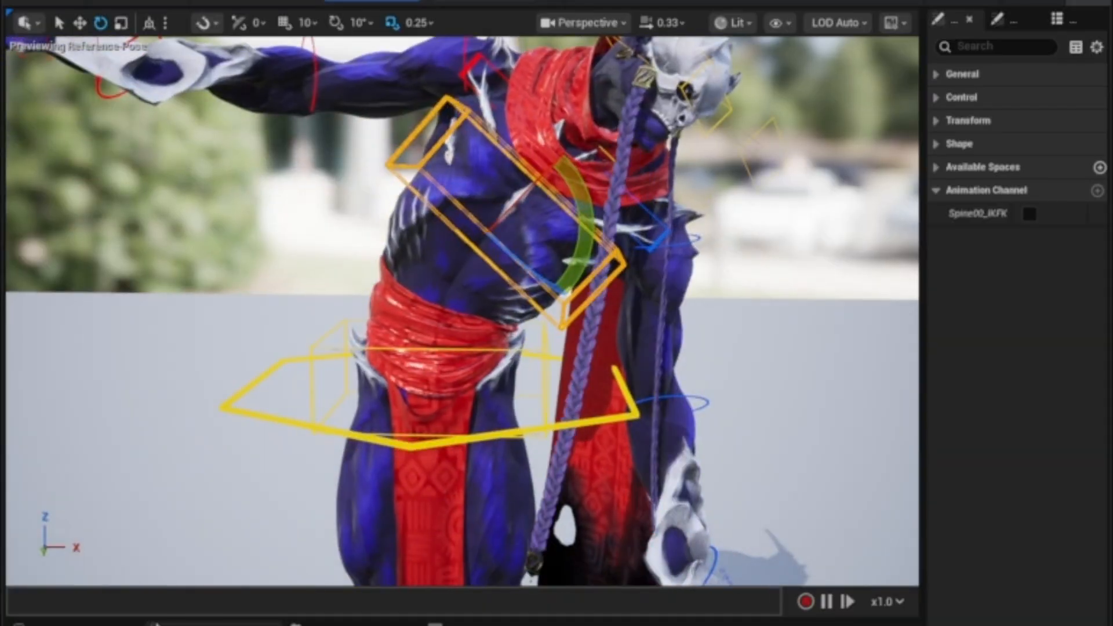
alt+drag(408, 429, 426, 400)
click(408, 433)
mouse_move(451, 331)
mouse_down()
mouse_move(497, 314)
mouse_move(444, 325)
mouse_move(452, 339)
mouse_up()
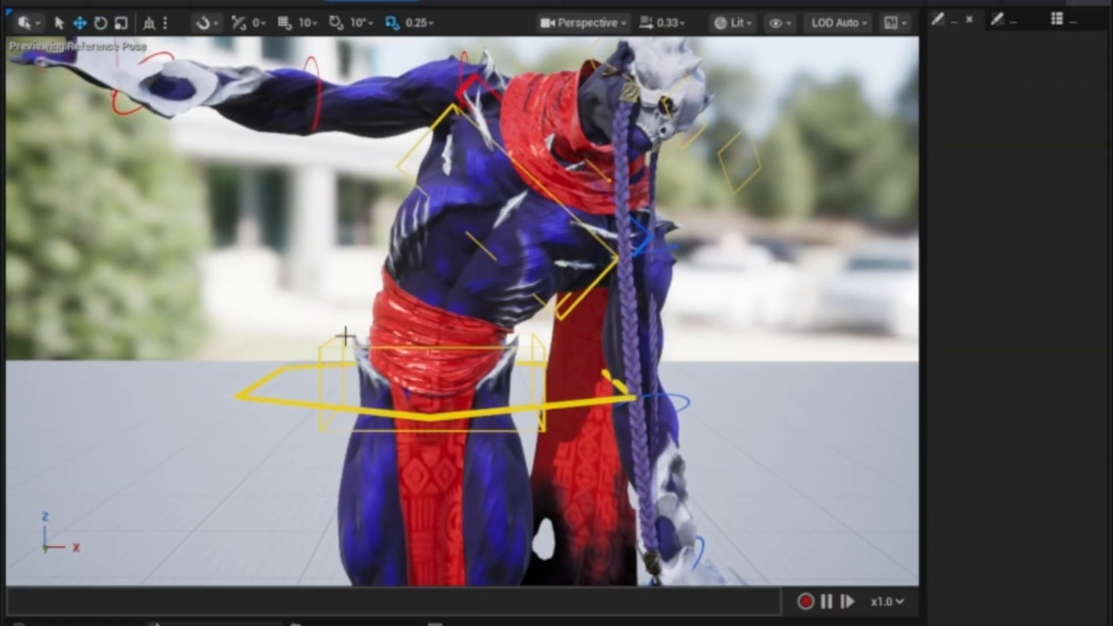
click(345, 337)
click(291, 324)
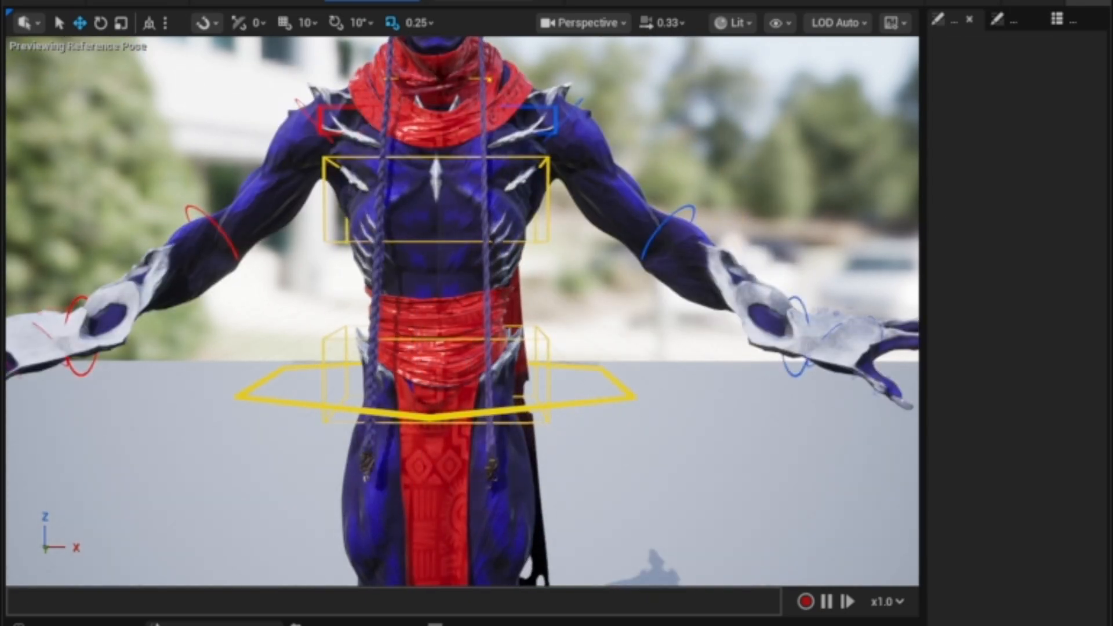
Step: Reselect the chest box control, tilt it sideways and shift it to bend the torso over the hips
middle_drag(574, 299, 574, 280)
click(541, 260)
key(e)
drag(527, 264, 513, 306)
key(w)
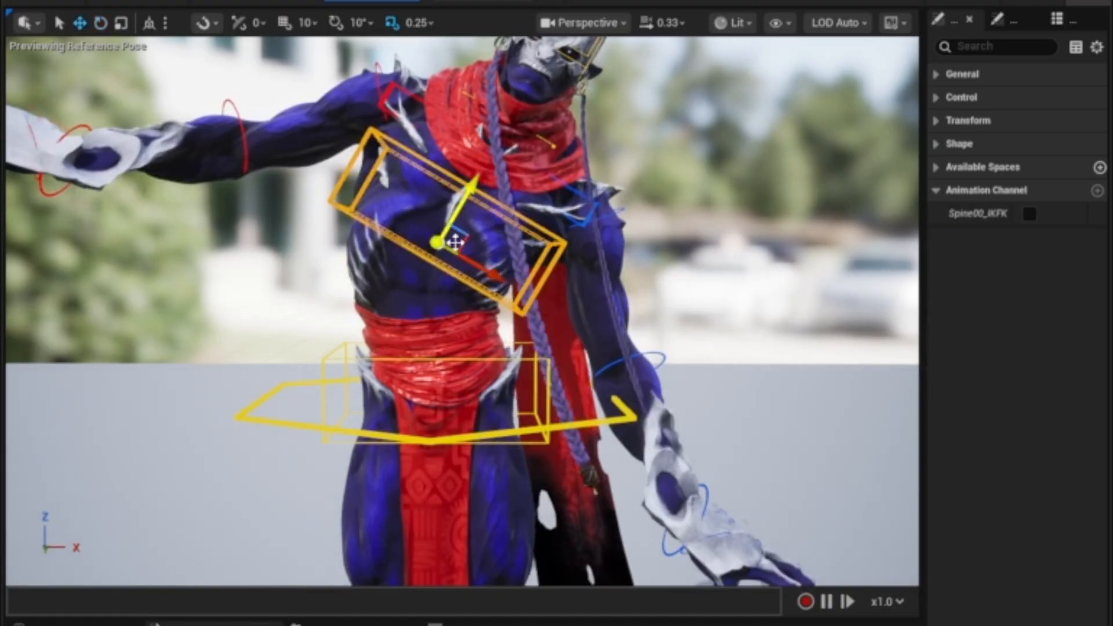
drag(456, 241, 501, 251)
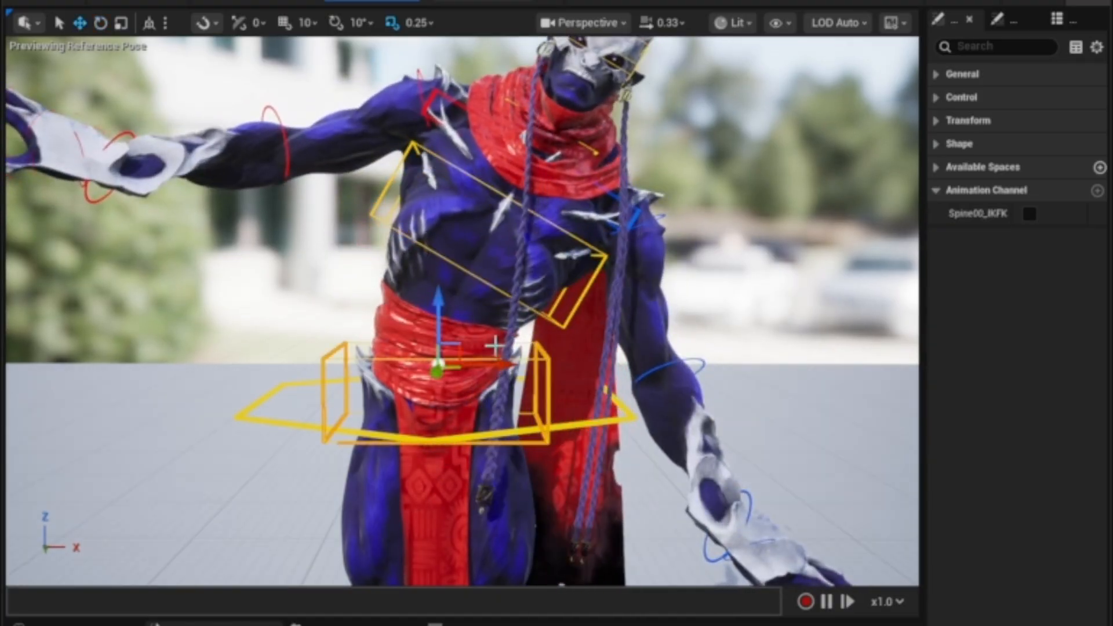
Step: Move and tilt the hip box control, and adjust the chest box control's rotation to test both ends of the IK spine
drag(456, 349, 452, 373)
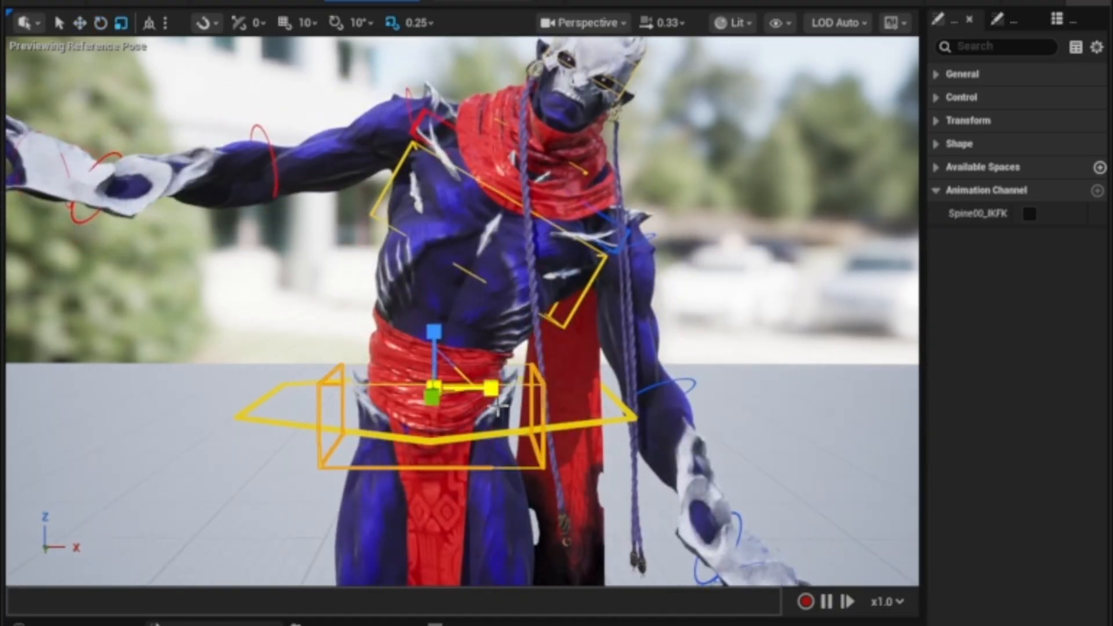
drag(514, 344, 520, 354)
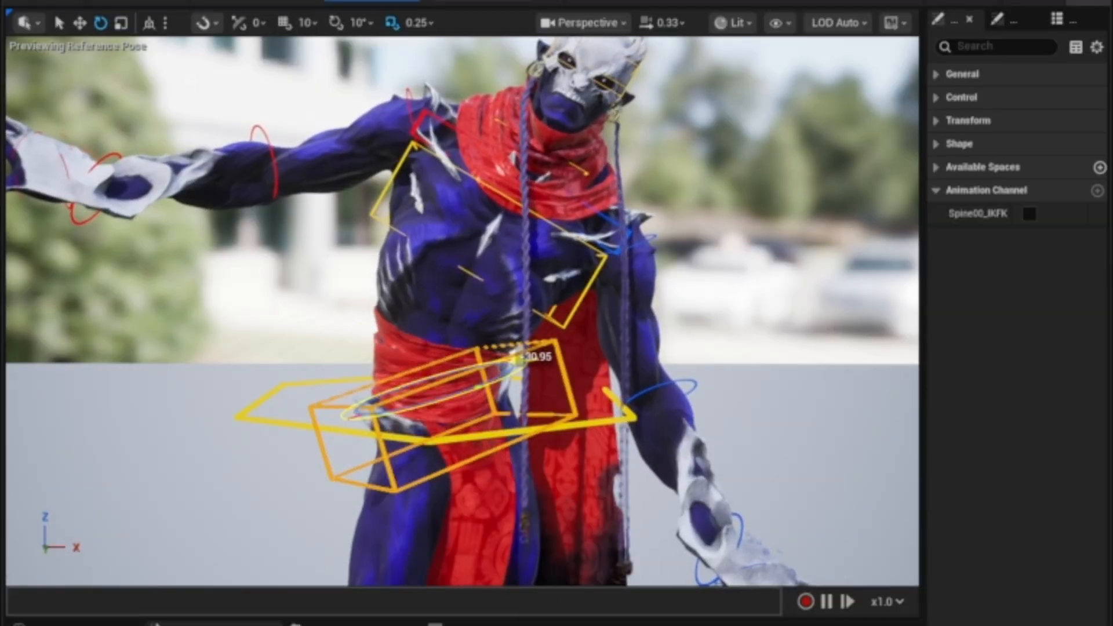
click(575, 307)
alt+drag(575, 307, 569, 342)
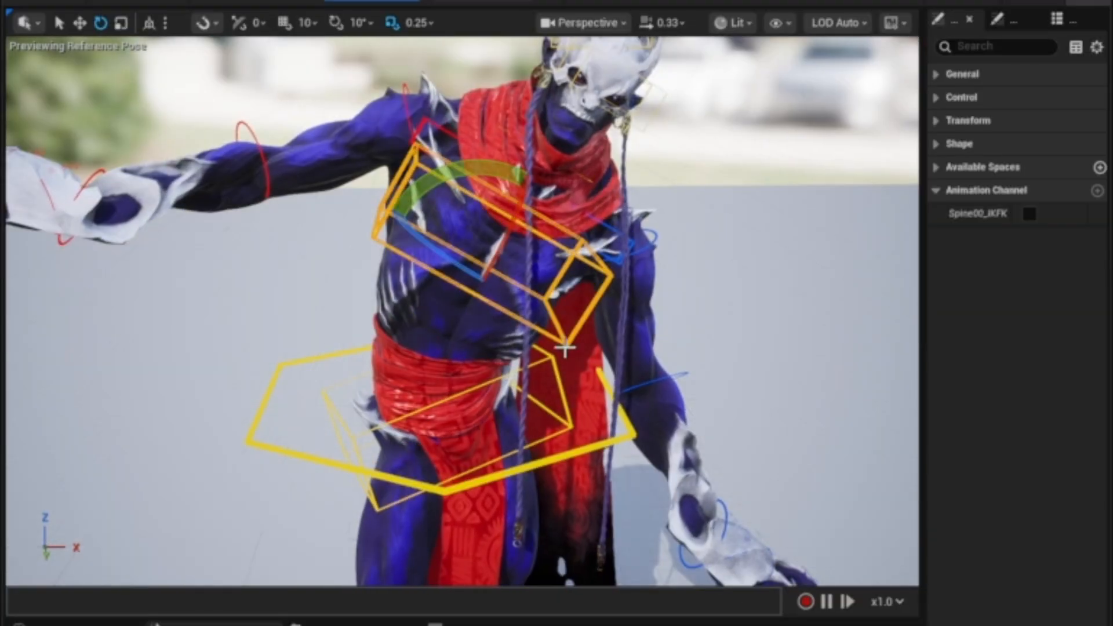
drag(466, 269, 484, 294)
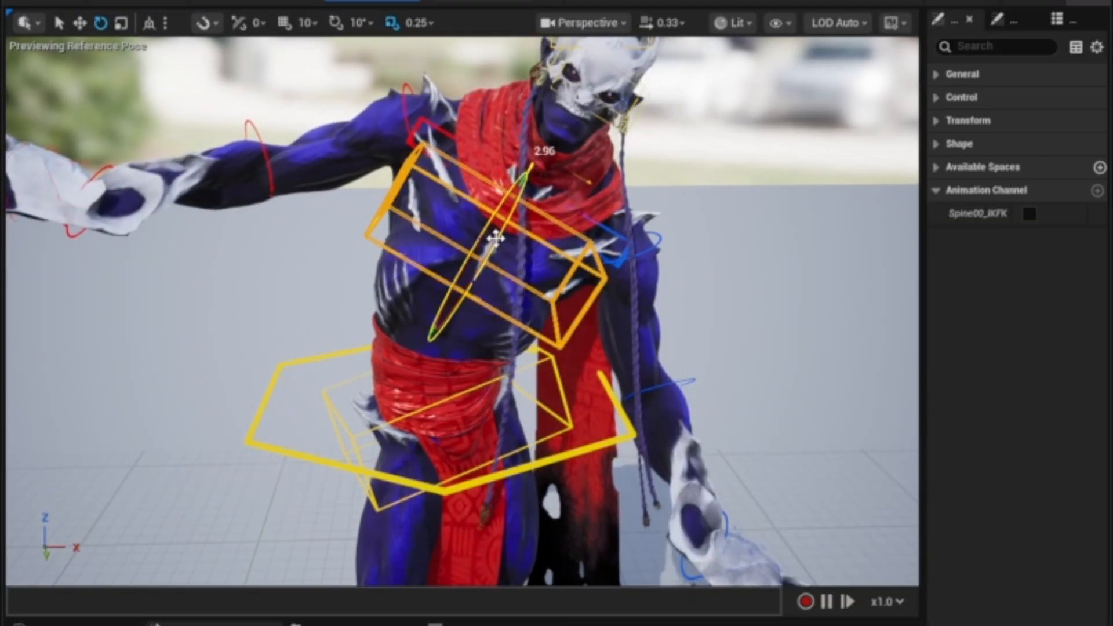
drag(495, 238, 500, 246)
Step: Enable Spine00_IKFK and move the lowest spine ring control to test the FK spine
alt+drag(499, 246, 424, 212)
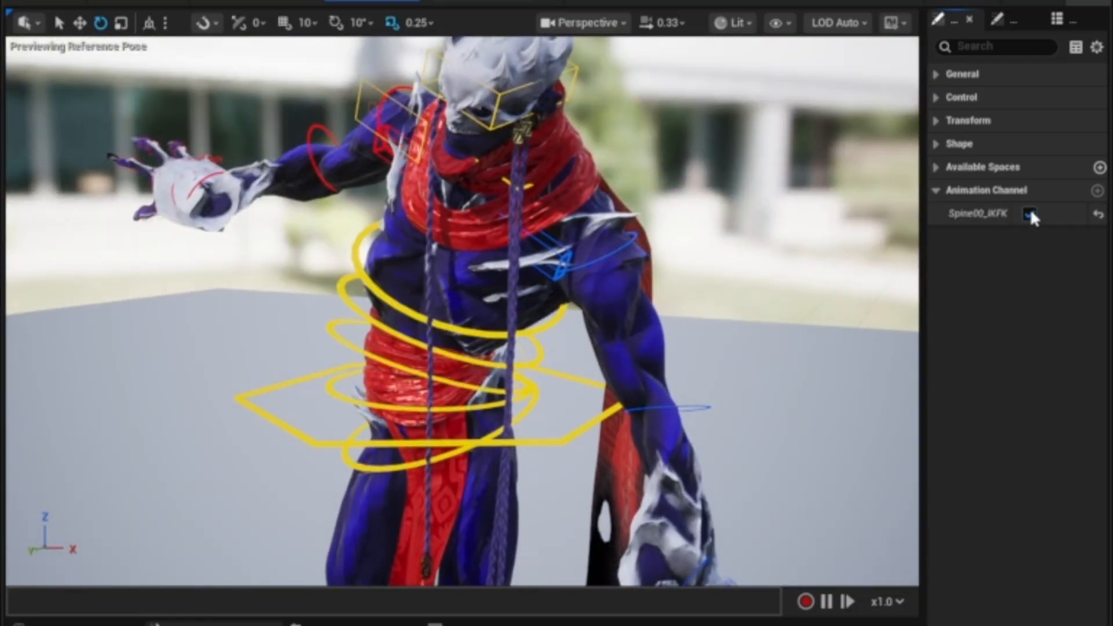
alt+middle_drag(354, 394, 351, 332)
alt+drag(342, 332, 403, 381)
click(403, 381)
key(w)
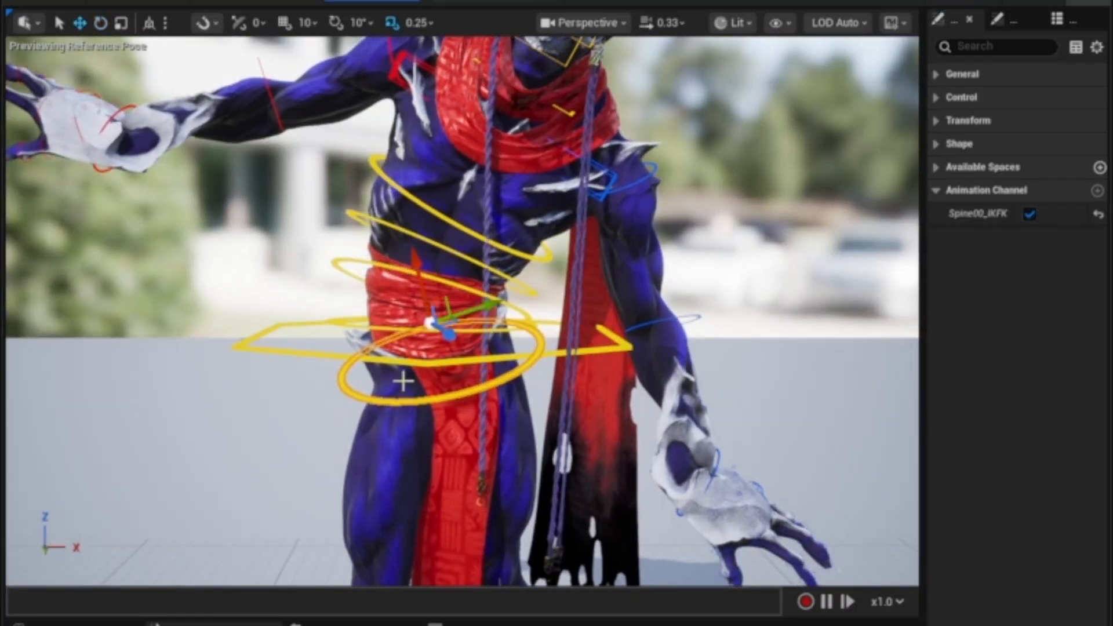
drag(434, 325, 395, 366)
key(e)
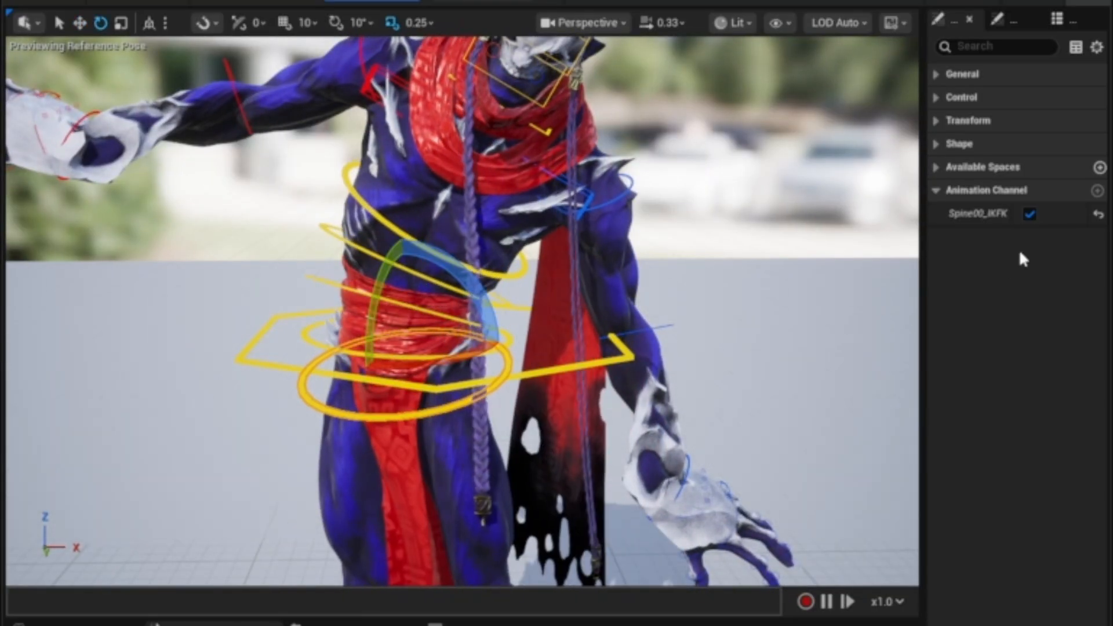
Step: Disable Spine00_IKFK, rotate the chest box control to test the IK spine again, and undo the pose changes
click(1030, 214)
click(355, 252)
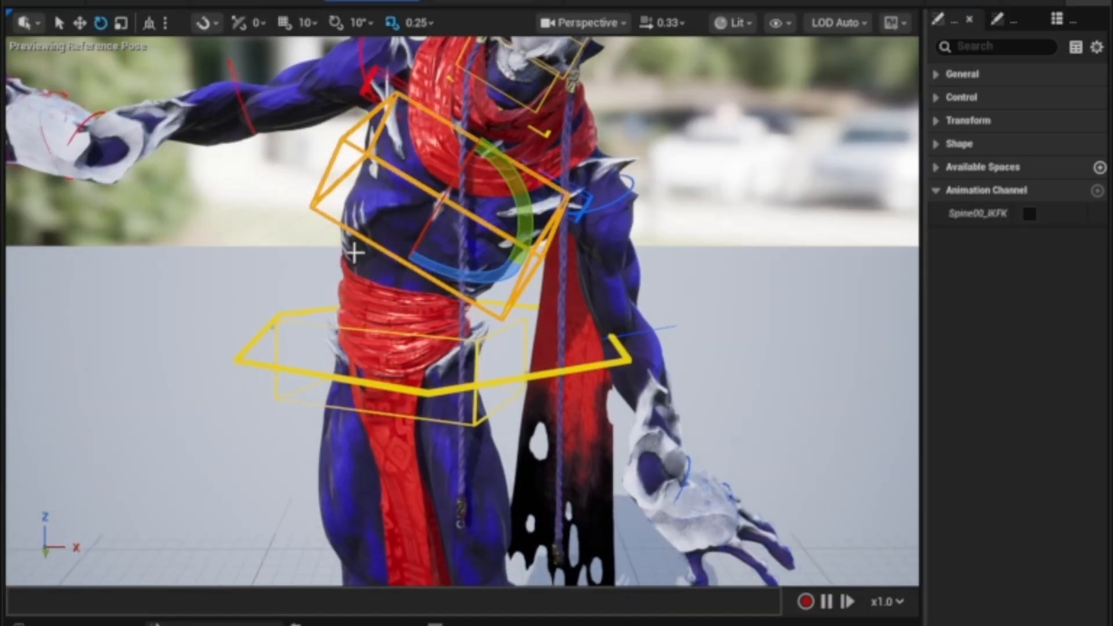
drag(525, 204, 515, 273)
drag(415, 253, 493, 266)
alt+drag(663, 433, 690, 413)
click(650, 430)
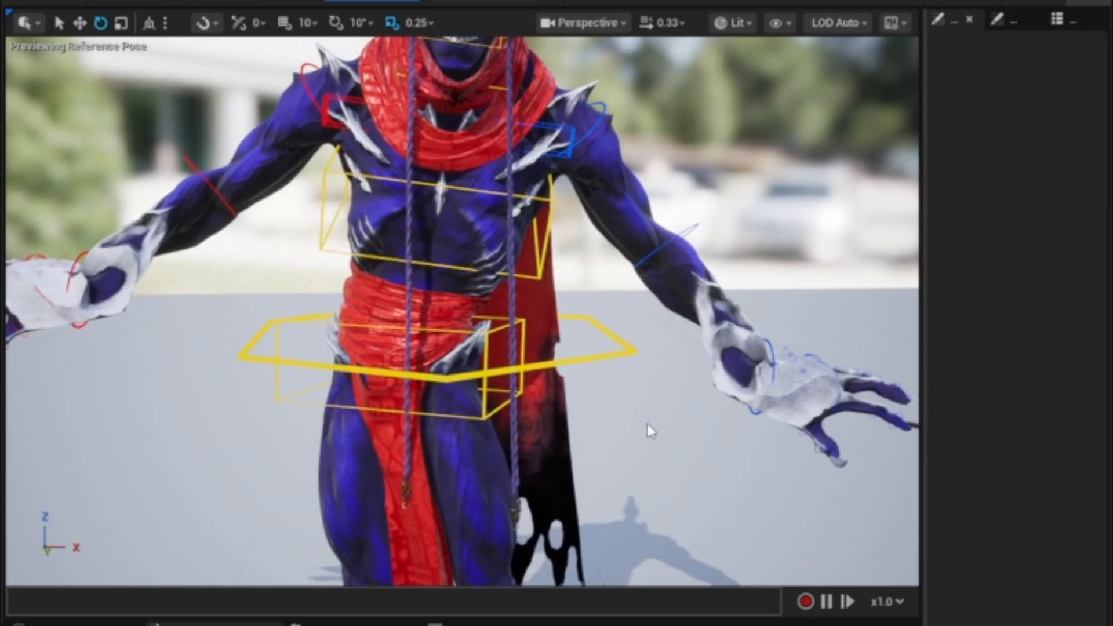
key(ctrl+z)
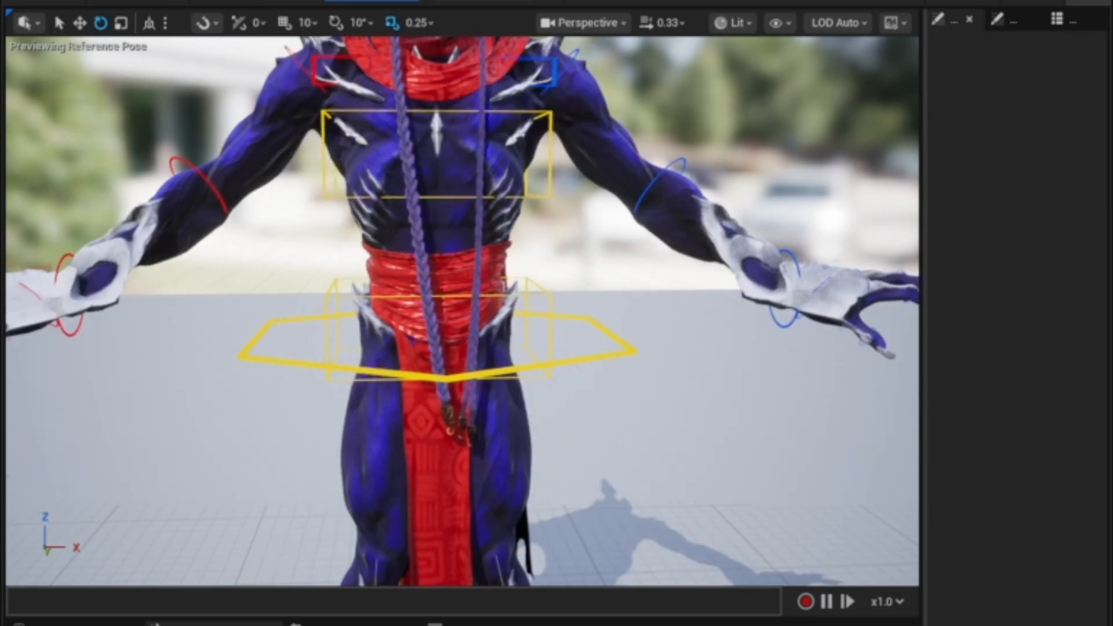
Step: Select the hexagonal body control around the hips and move it about to test the whole-body translation
alt+drag(637, 432, 436, 356)
click(598, 299)
key(w)
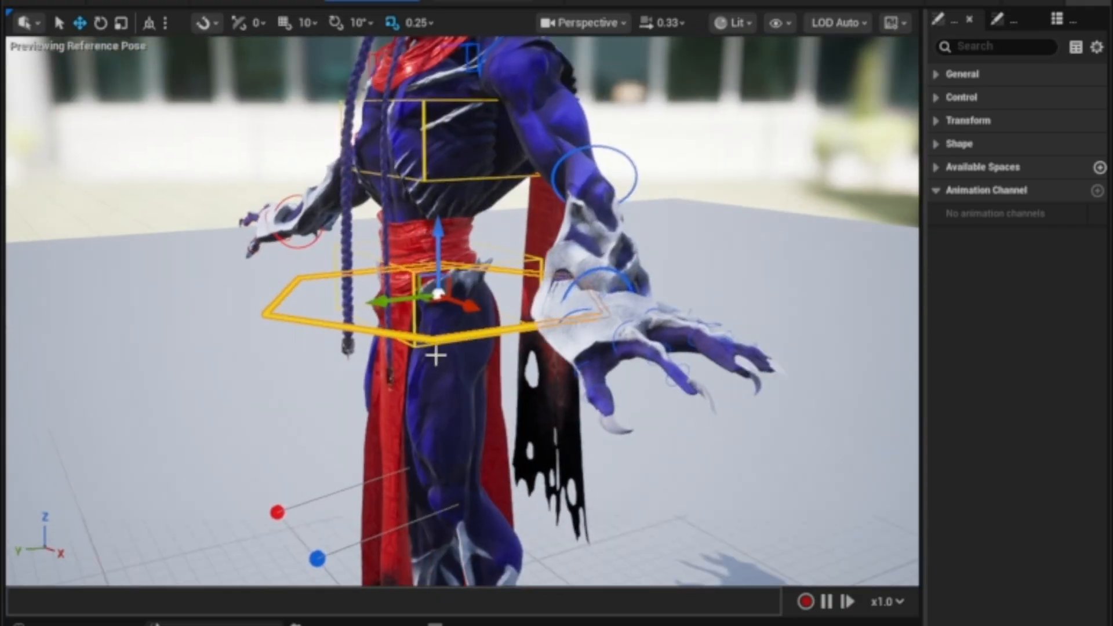
mouse_move(422, 279)
mouse_down()
mouse_move(369, 339)
mouse_move(452, 263)
mouse_move(451, 279)
mouse_move(480, 280)
mouse_move(449, 303)
mouse_move(495, 252)
mouse_move(485, 258)
mouse_up()
click(553, 363)
click(346, 283)
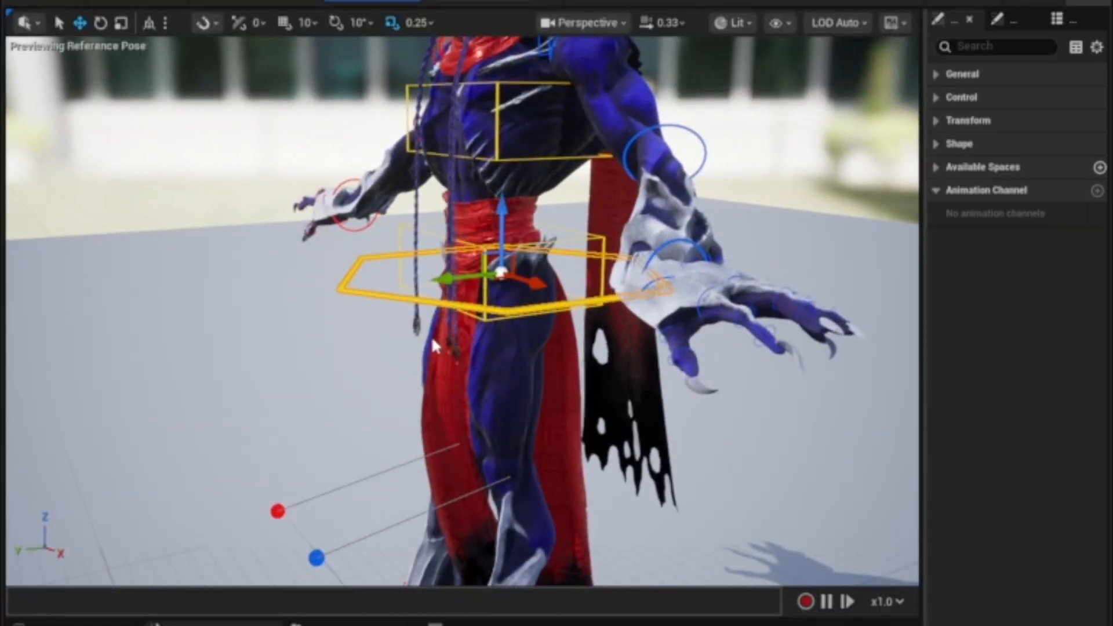
alt+drag(436, 346, 397, 331)
drag(499, 260, 476, 322)
scroll(601, 397, down, 3)
alt+drag(601, 399, 673, 390)
scroll(638, 345, up, 3)
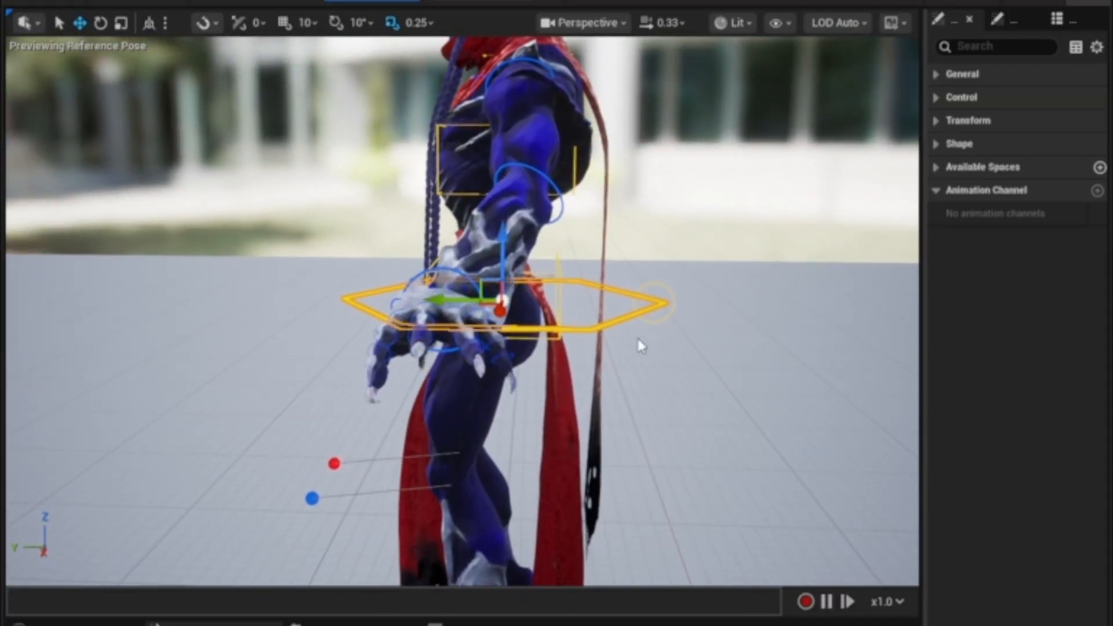
Step: Select the small circle control behind the hexagonal body control and use it to raise the body pivot to chest height
middle_drag(638, 344, 655, 370)
click(654, 348)
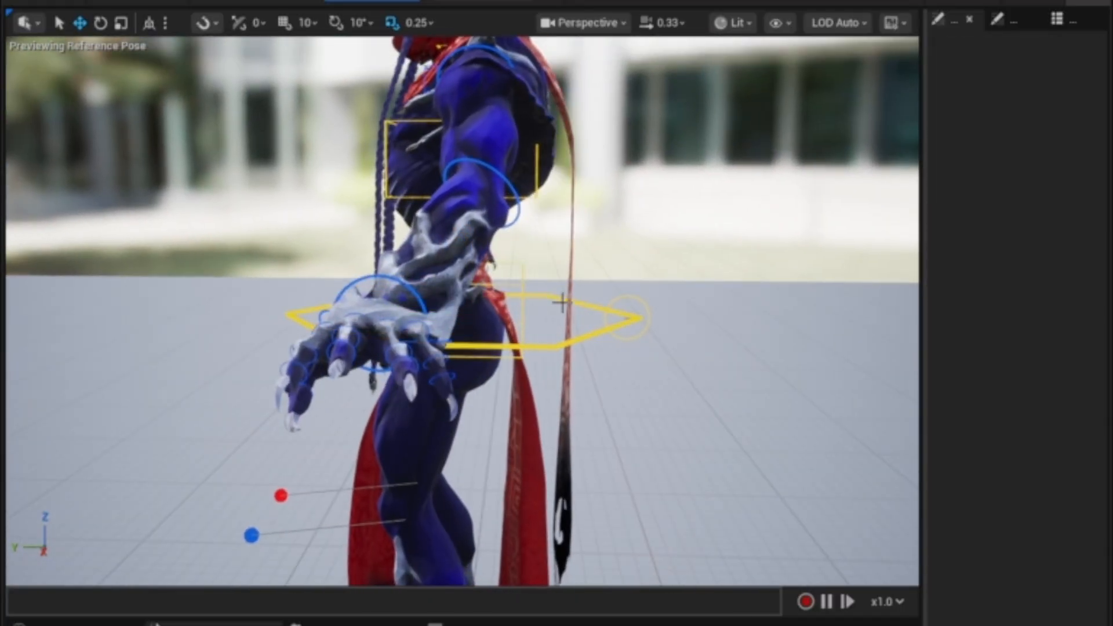
click(625, 297)
alt+drag(663, 438, 765, 418)
drag(443, 292, 395, 394)
key(e)
drag(498, 285, 521, 425)
key(w)
alt+drag(336, 390, 290, 400)
scroll(373, 417, down, 2)
alt+drag(373, 418, 360, 406)
click(281, 377)
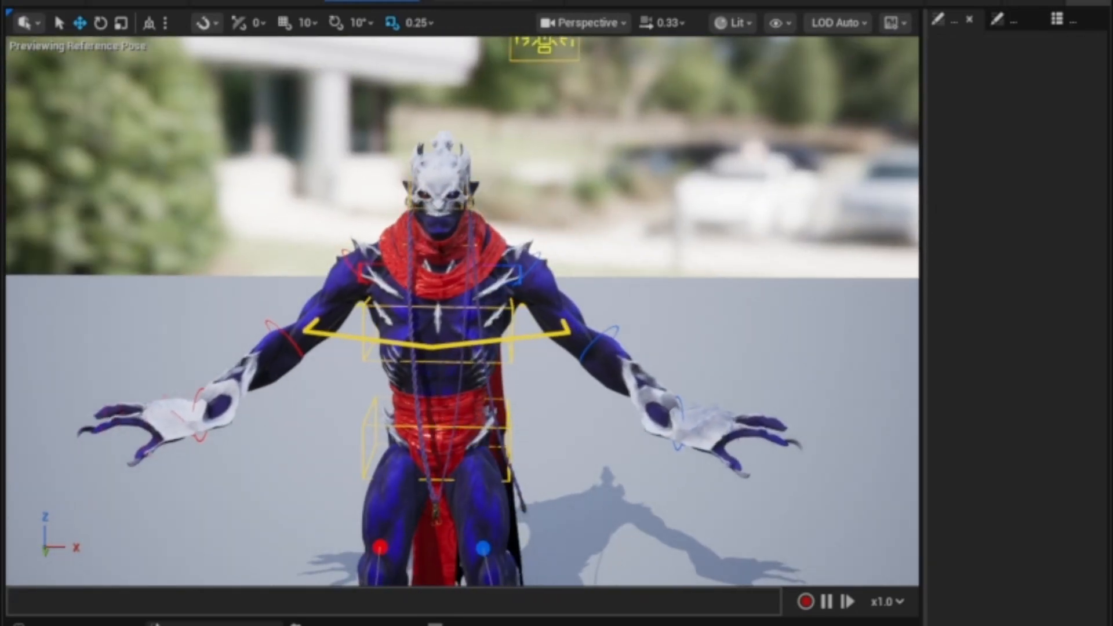
Step: Move and rotate the hexagonal body control about its chest-height pivot to test the body's motion
key(ctrl+z)
alt+drag(311, 445, 311, 406)
drag(462, 301, 549, 323)
key(e)
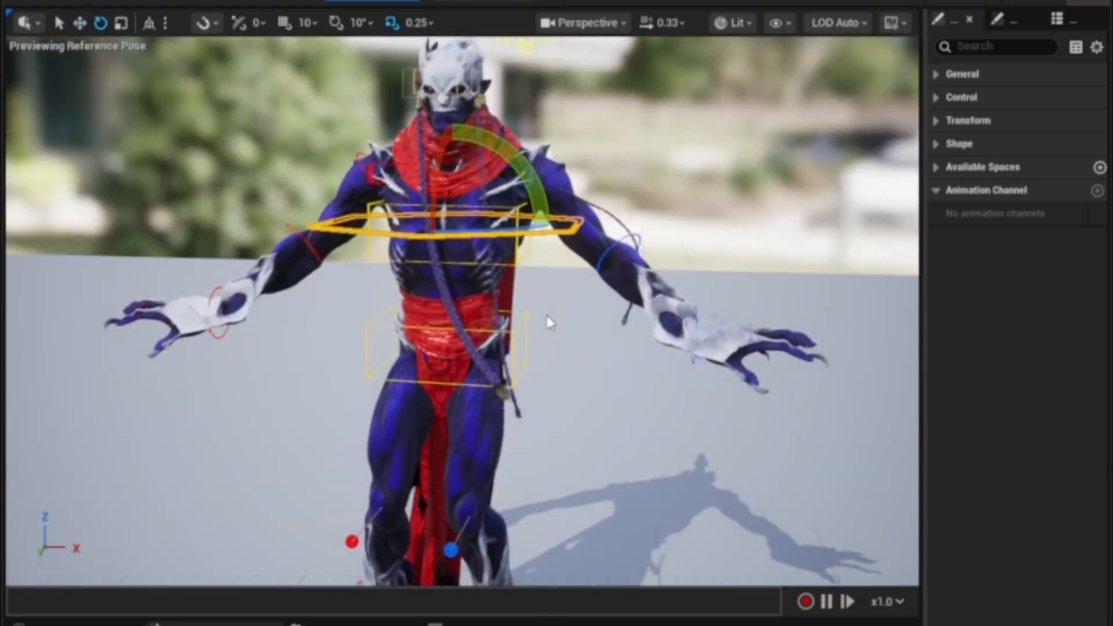
drag(518, 164, 550, 203)
key(w)
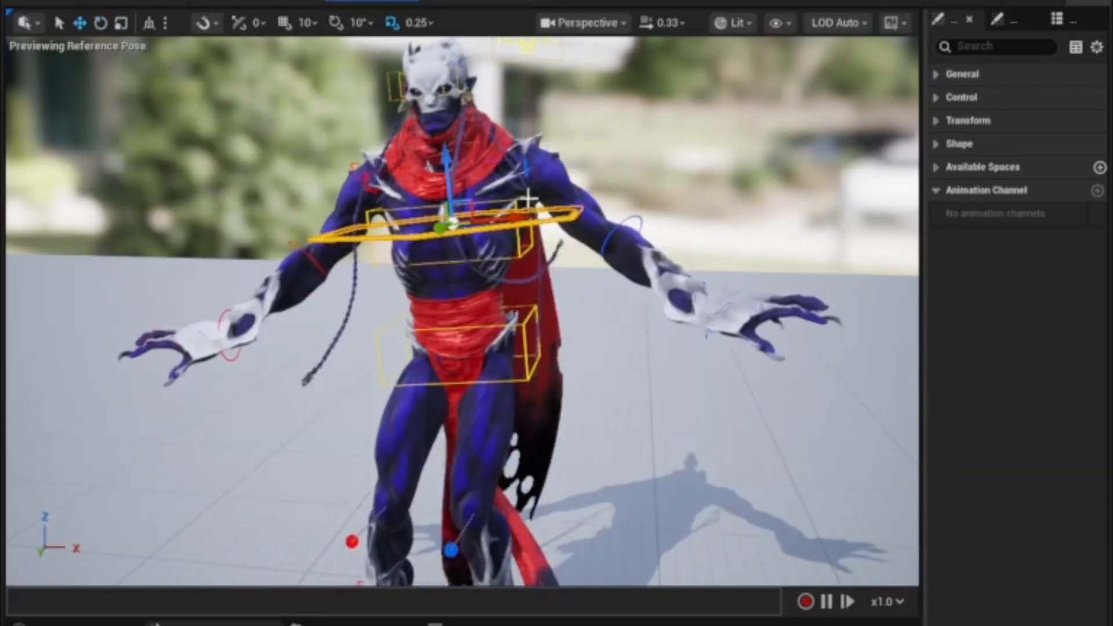
drag(466, 204, 545, 367)
key(e)
Step: Undo the body control and pivot changes to restore the default pose
key(ctrl+z)
key(ctrl+z)
key(ctrl+z)
click(711, 424)
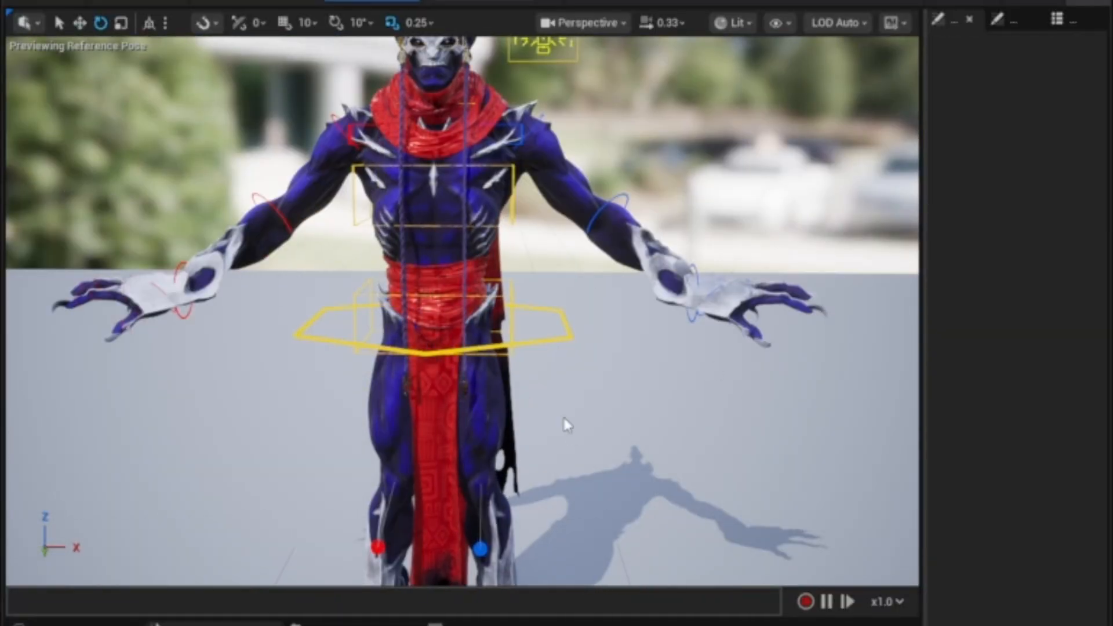
Step: Select the blue foot control and lift it off the ground to test the left leg's IK bend
middle_drag(581, 516, 564, 191)
alt+drag(264, 338, 623, 372)
click(605, 373)
scroll(606, 374, down, 3)
alt+drag(743, 336, 655, 313)
key(w)
alt+drag(574, 507, 510, 482)
drag(462, 439, 302, 259)
Step: Select the left knee's blue pole vector control and move it forward and up, away from the knee
click(324, 242)
click(297, 283)
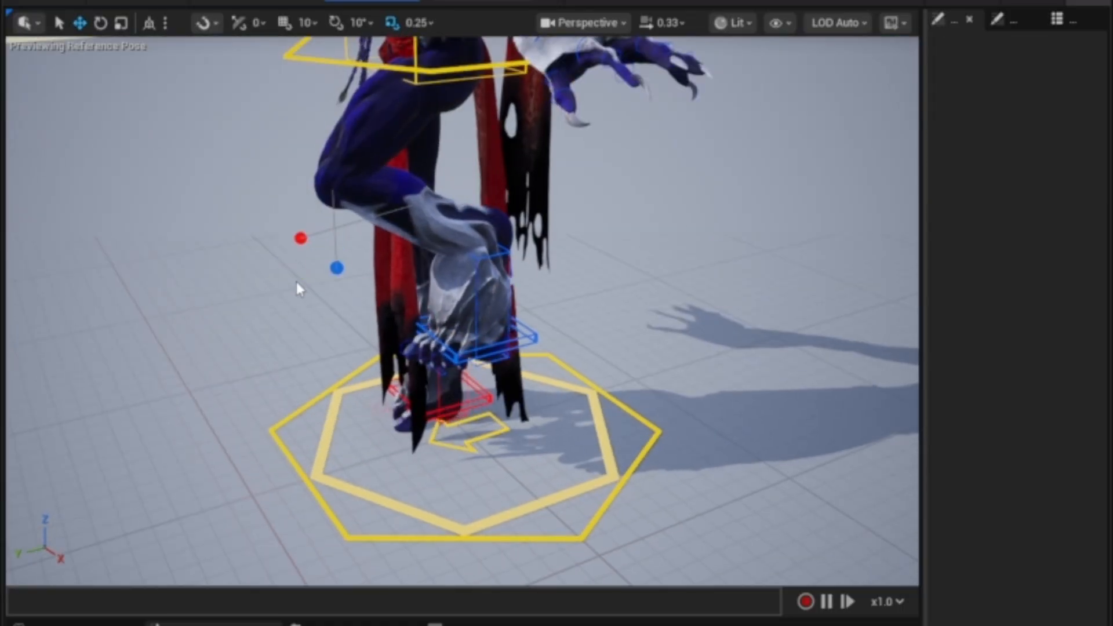
click(335, 268)
click(293, 265)
click(334, 269)
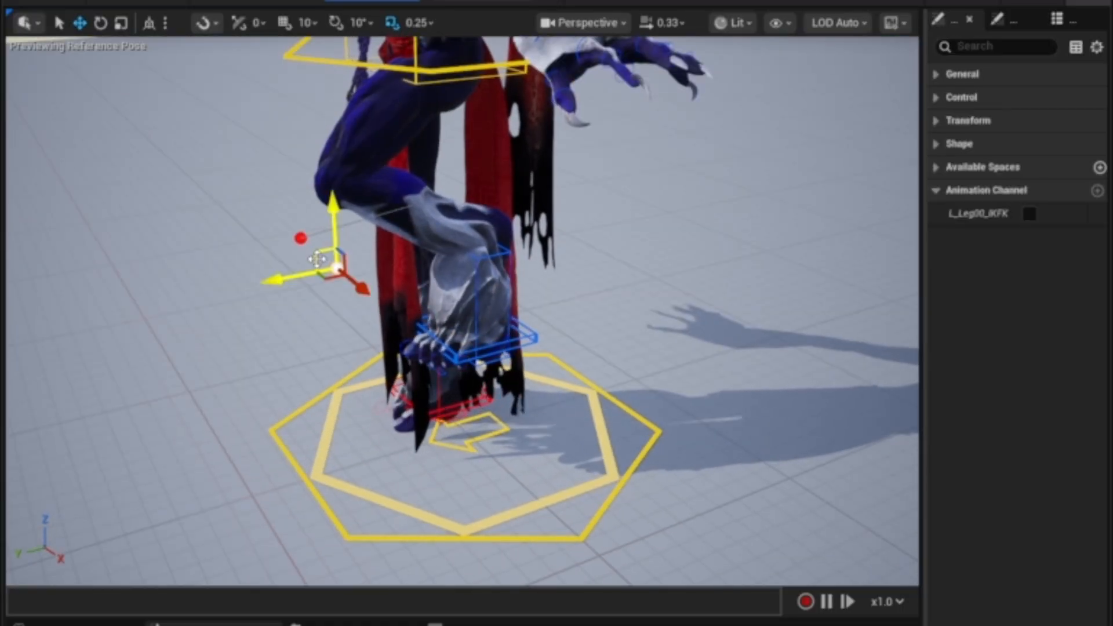
drag(316, 256, 141, 203)
Step: Select the blue foot control and move it forward to test the left leg's bend with the offset knee control
alt+drag(518, 370, 463, 358)
click(461, 341)
alt+drag(615, 321, 583, 298)
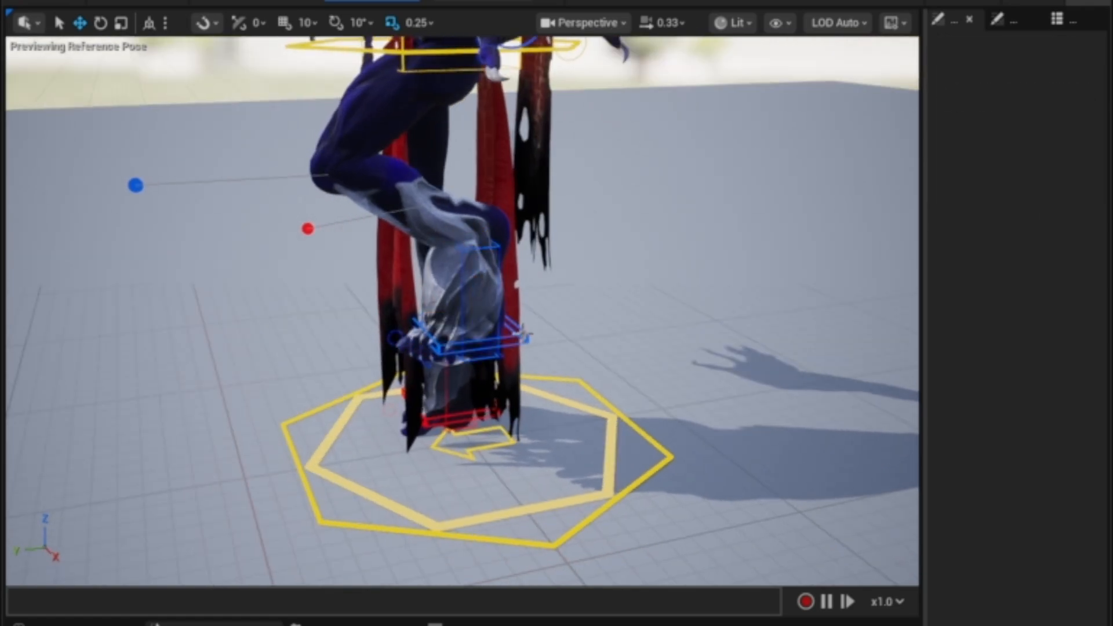
click(523, 335)
alt+drag(524, 334, 498, 316)
drag(340, 326, 368, 349)
alt+drag(274, 331, 269, 329)
Step: Select the tall blue box control around the left ankle and rotate it to test the heel lift
click(501, 261)
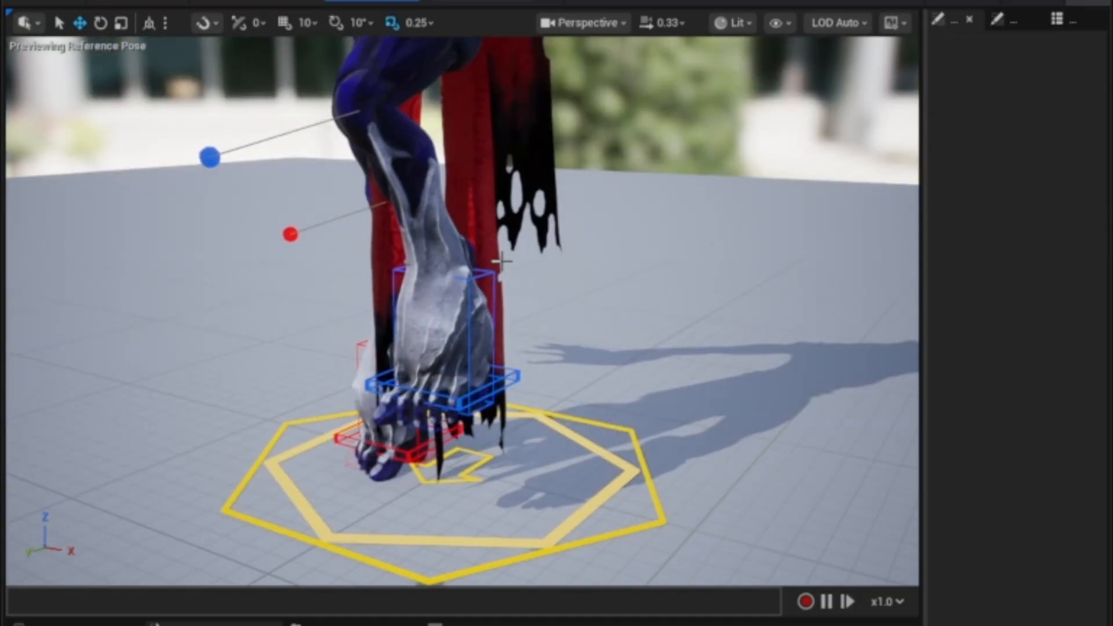
click(495, 278)
alt+drag(495, 278, 371, 275)
alt+drag(656, 428, 603, 427)
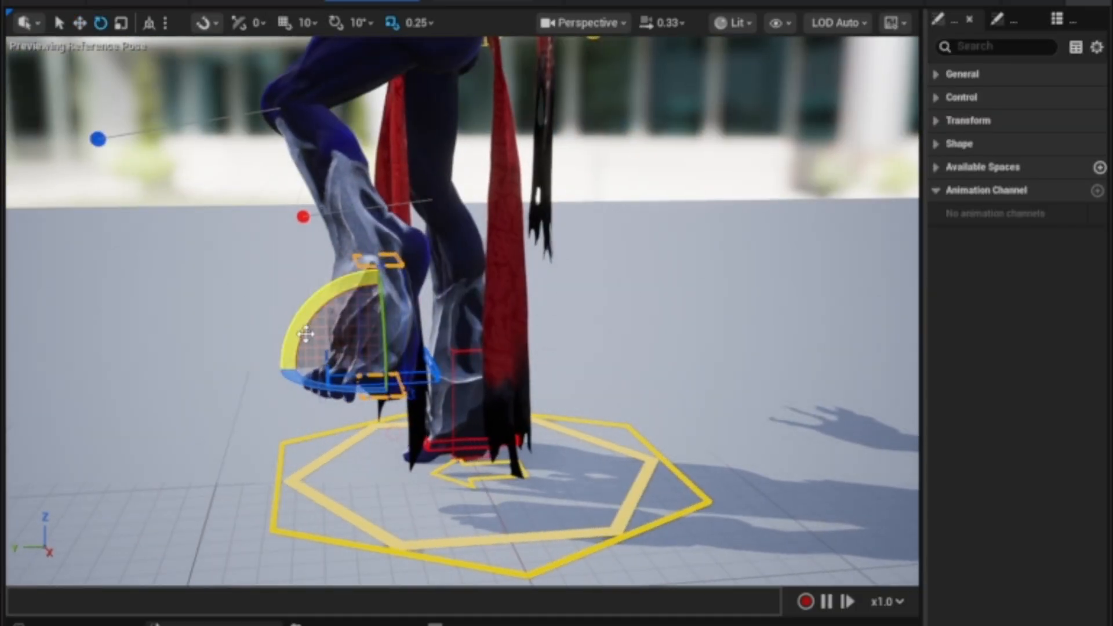
mouse_move(306, 335)
mouse_down()
mouse_move(359, 276)
mouse_move(307, 335)
mouse_up()
alt+drag(465, 533, 449, 456)
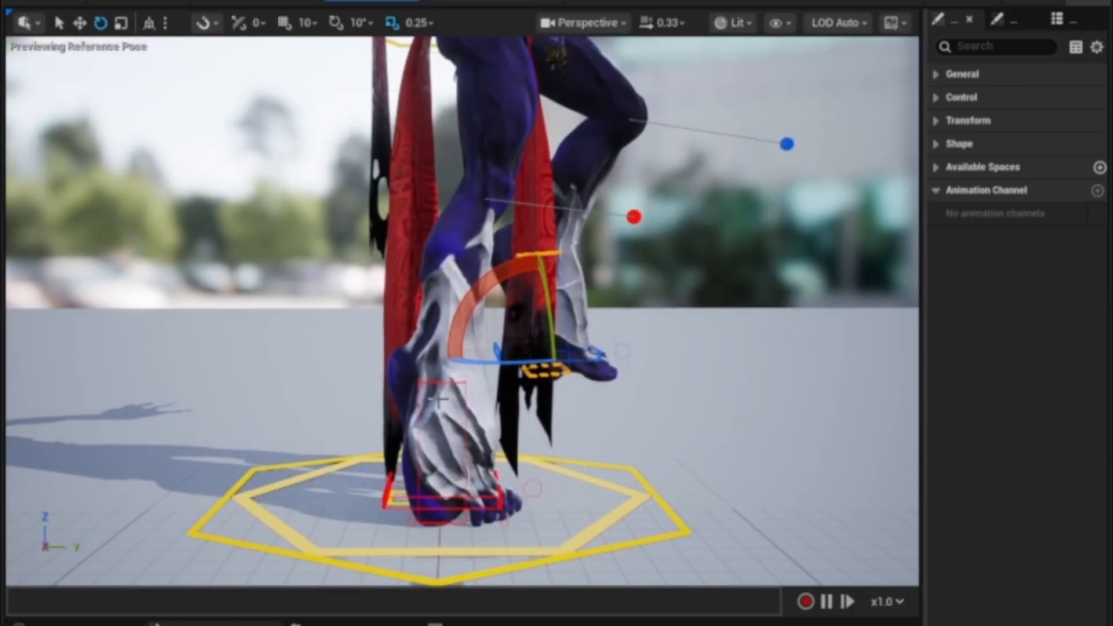
alt+drag(439, 400, 443, 522)
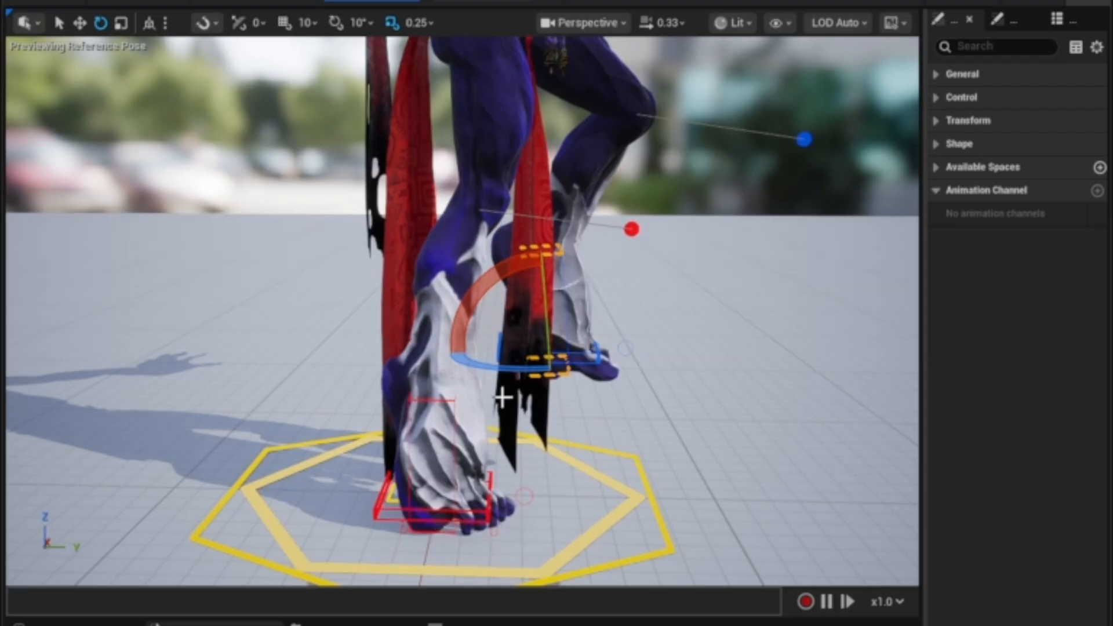
alt+drag(482, 409, 504, 458)
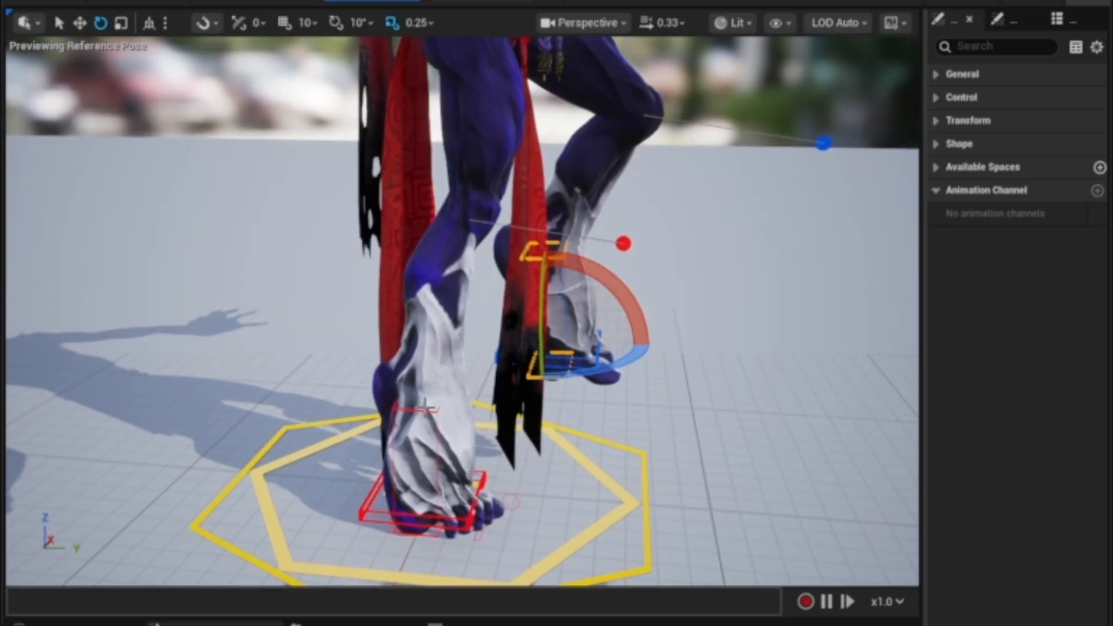
alt+drag(466, 406, 425, 442)
drag(490, 332, 423, 325)
Step: Select the flat blue foot control and move and tilt it to test the left foot's orientation
click(470, 388)
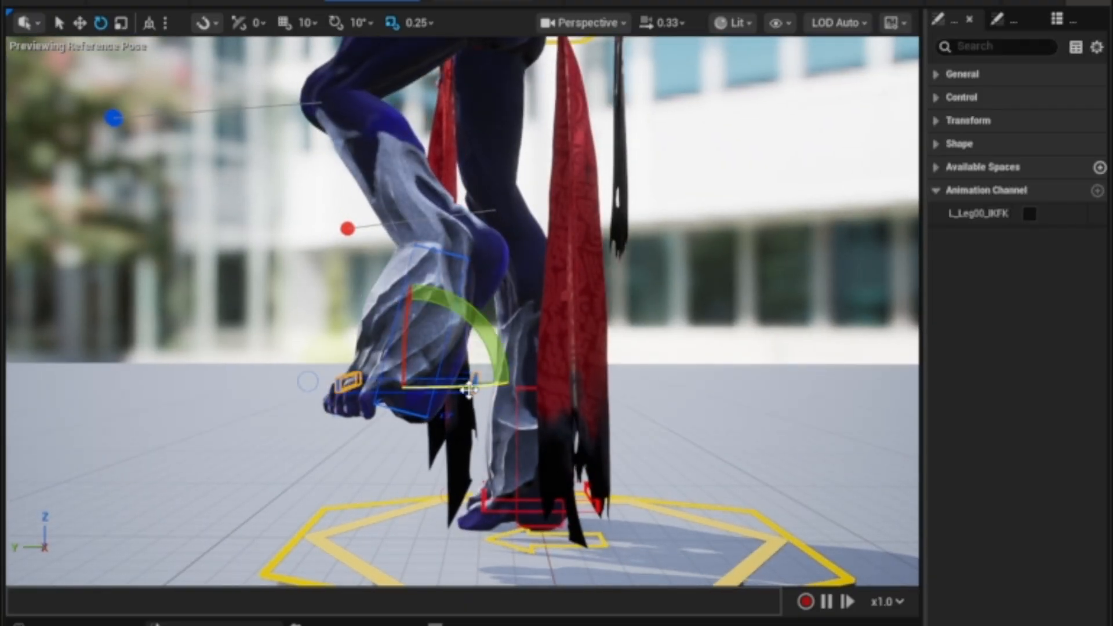
drag(392, 405, 480, 439)
click(510, 400)
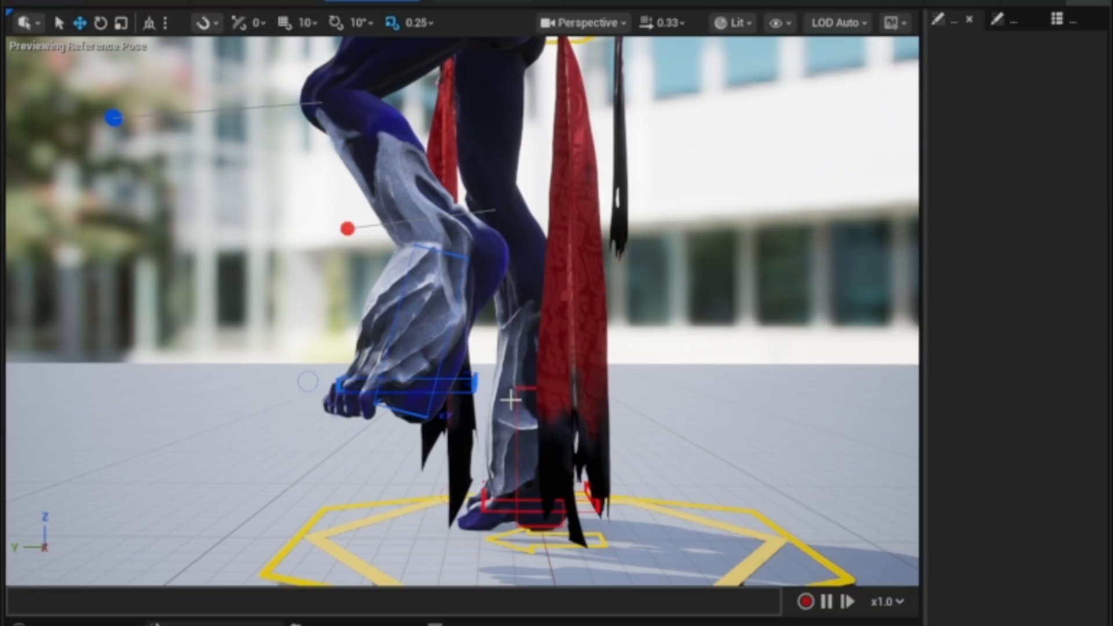
click(478, 381)
alt+drag(479, 382, 481, 413)
drag(346, 341, 613, 426)
drag(542, 443, 870, 368)
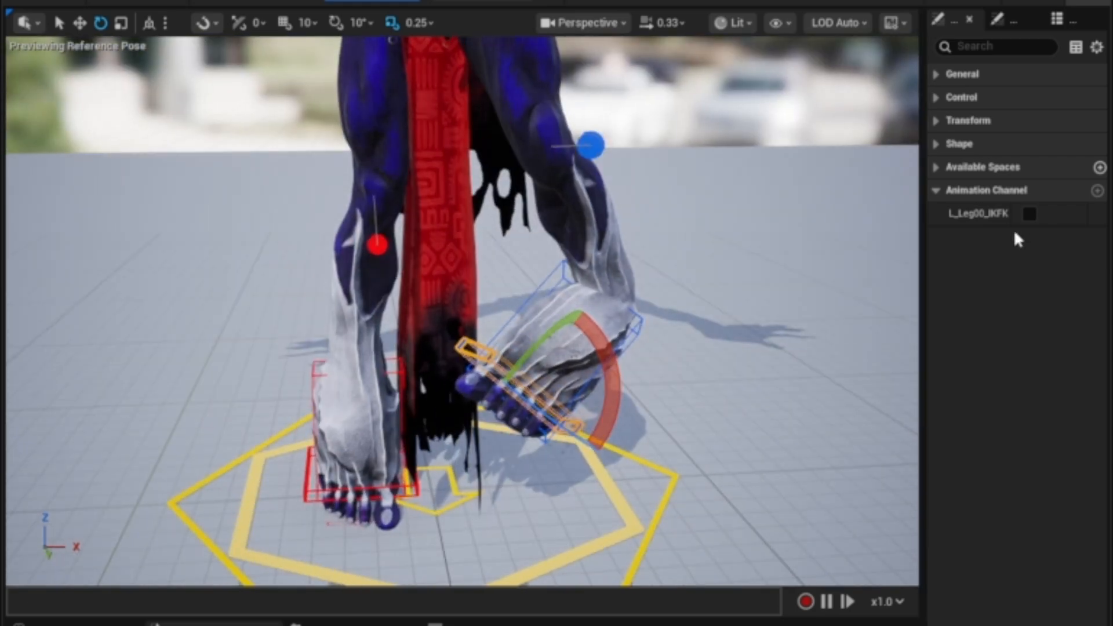
Step: Enable L_Leg00_IKFK to switch the left leg to FK and rotate the blue ankle ring control
click(1029, 214)
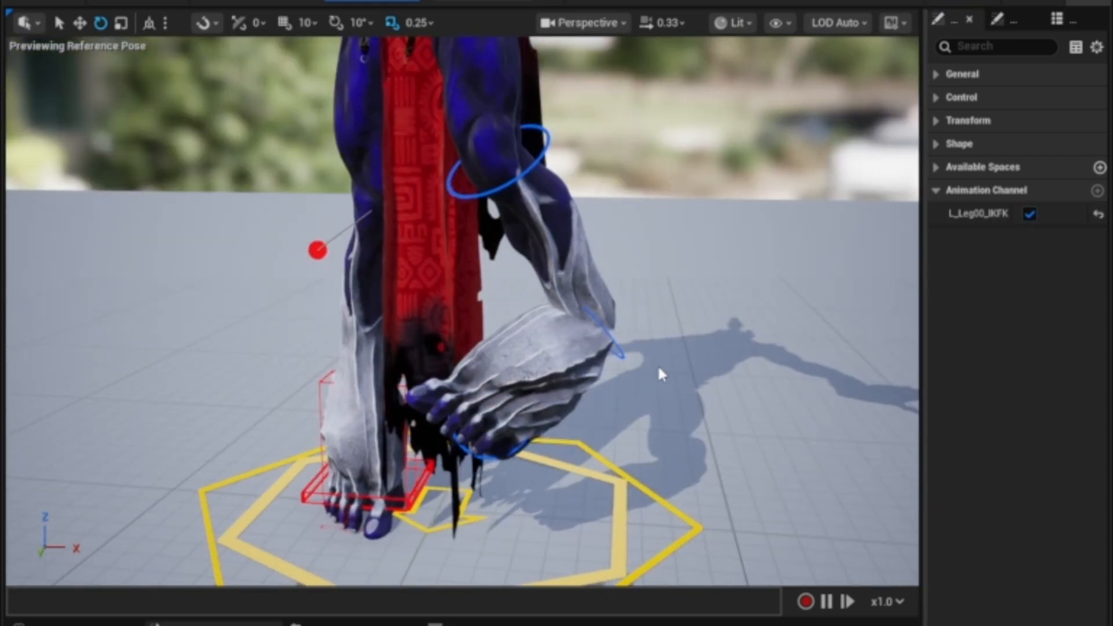
click(620, 356)
drag(609, 409, 698, 478)
click(684, 442)
drag(692, 426, 702, 455)
alt+drag(736, 363, 761, 334)
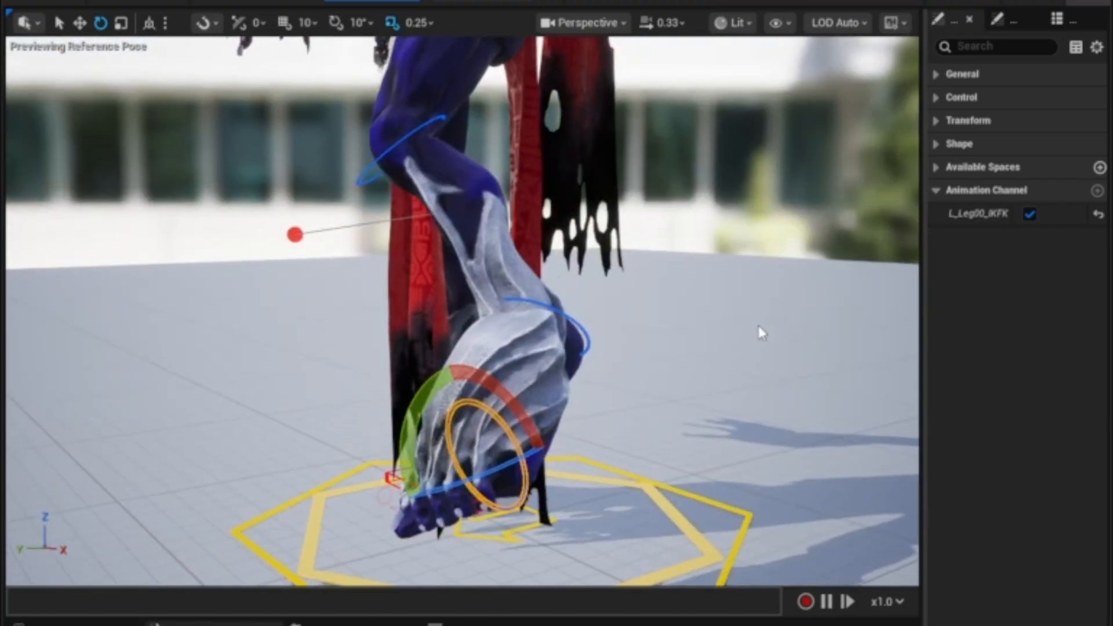
Step: Disable L_Leg00_IKFK to switch the left leg back to IK
click(1030, 214)
alt+drag(835, 320, 789, 318)
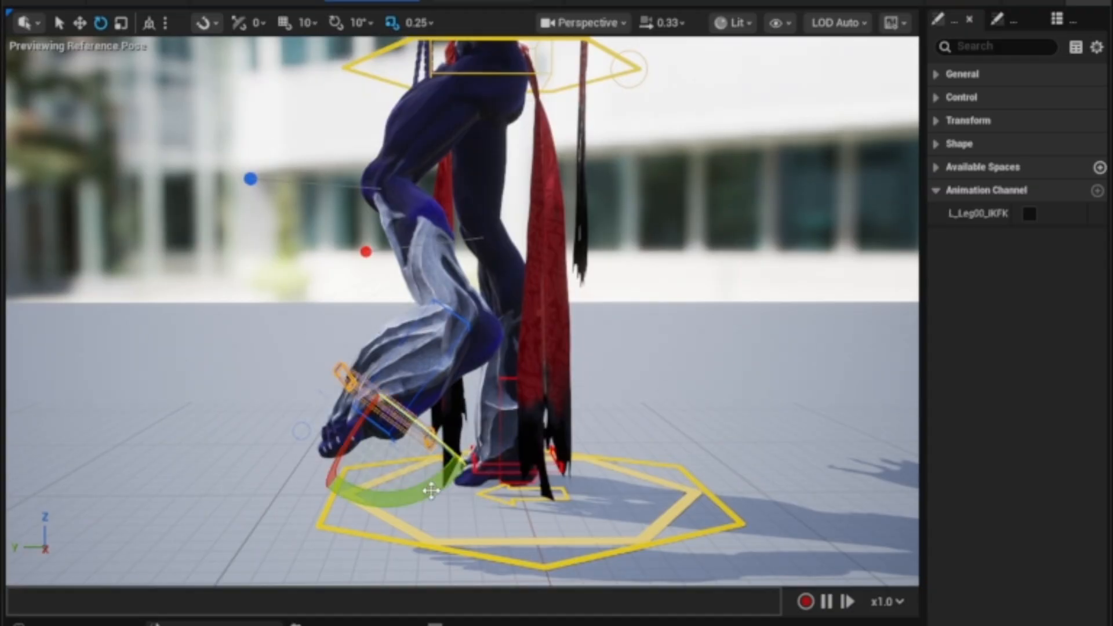
alt+drag(431, 491, 426, 506)
Step: Try moving the tilted foot control, and undo the left foot changes until the foot is level again
key(w)
drag(419, 429, 342, 493)
key(ctrl+z)
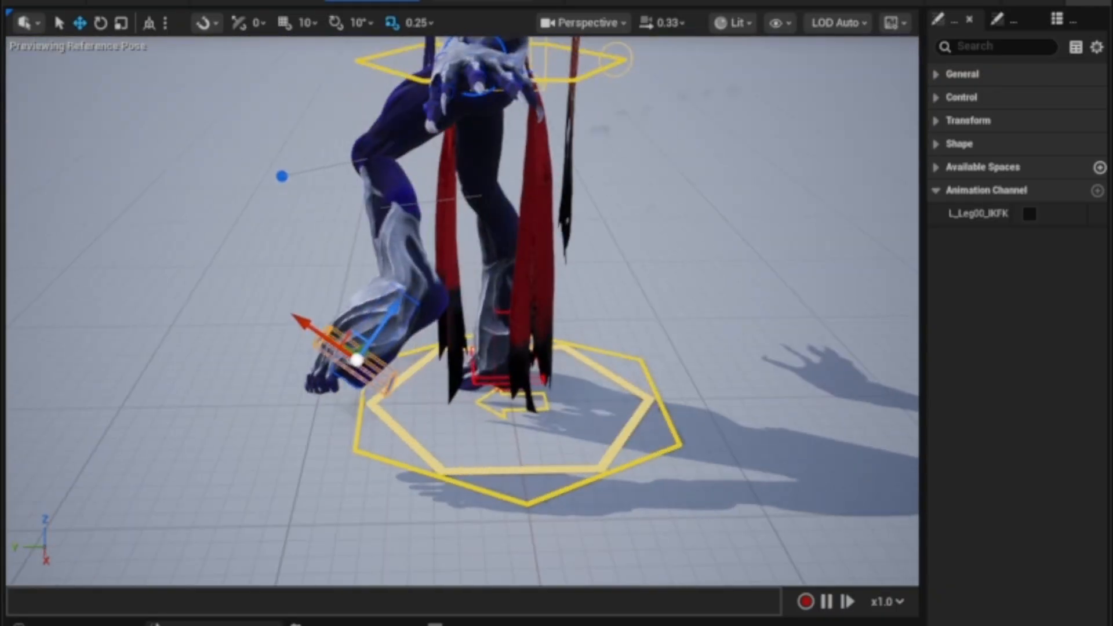
alt+middle_drag(342, 492, 404, 457)
alt+right_drag(404, 456, 241, 385)
alt+drag(241, 385, 221, 378)
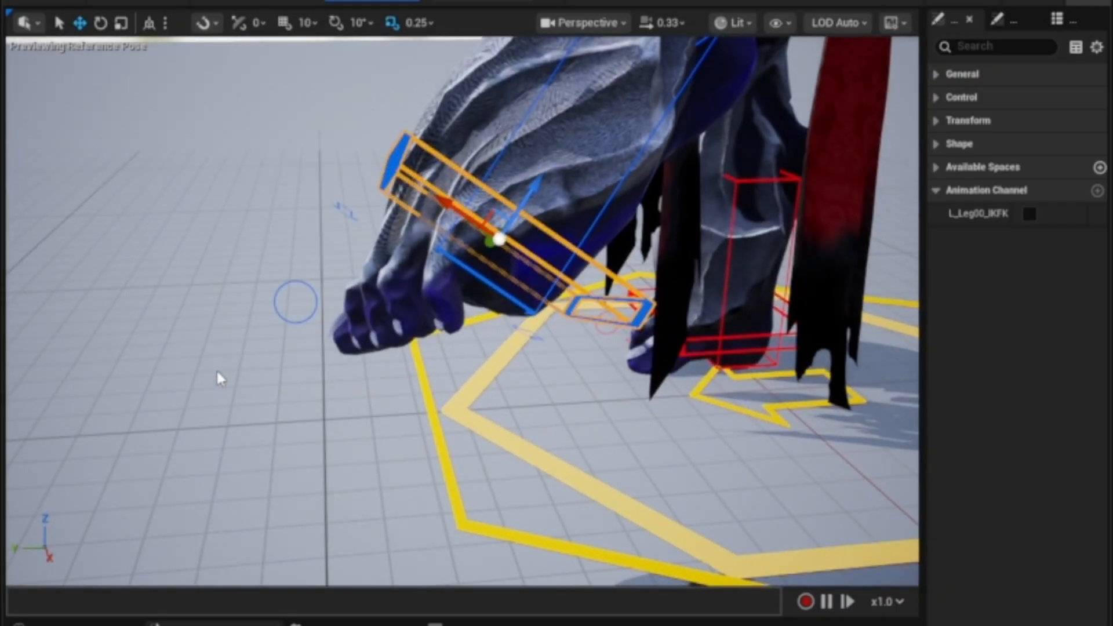
key(ctrl+z)
Step: Bend the left toes with the small blue circle control in front of the foot and undo the bend
alt+middle_drag(271, 377, 522, 406)
alt+right_drag(522, 406, 596, 347)
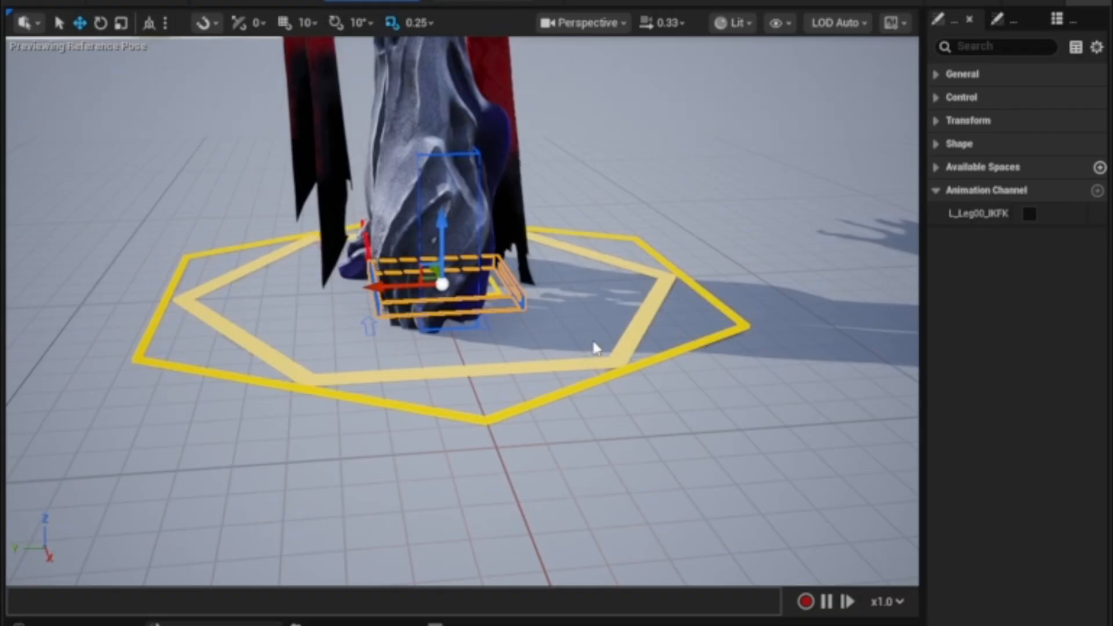
alt+drag(596, 348, 611, 361)
click(637, 400)
click(603, 438)
alt+drag(603, 438, 605, 420)
drag(516, 413, 326, 261)
alt+drag(249, 377, 261, 365)
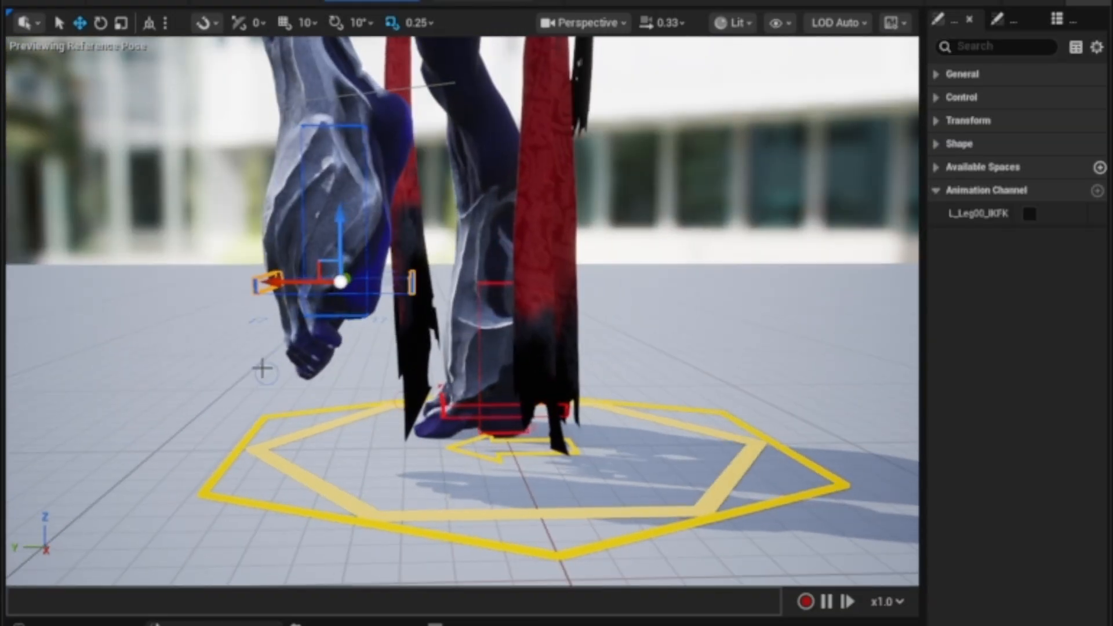
click(266, 364)
key(ctrl+z)
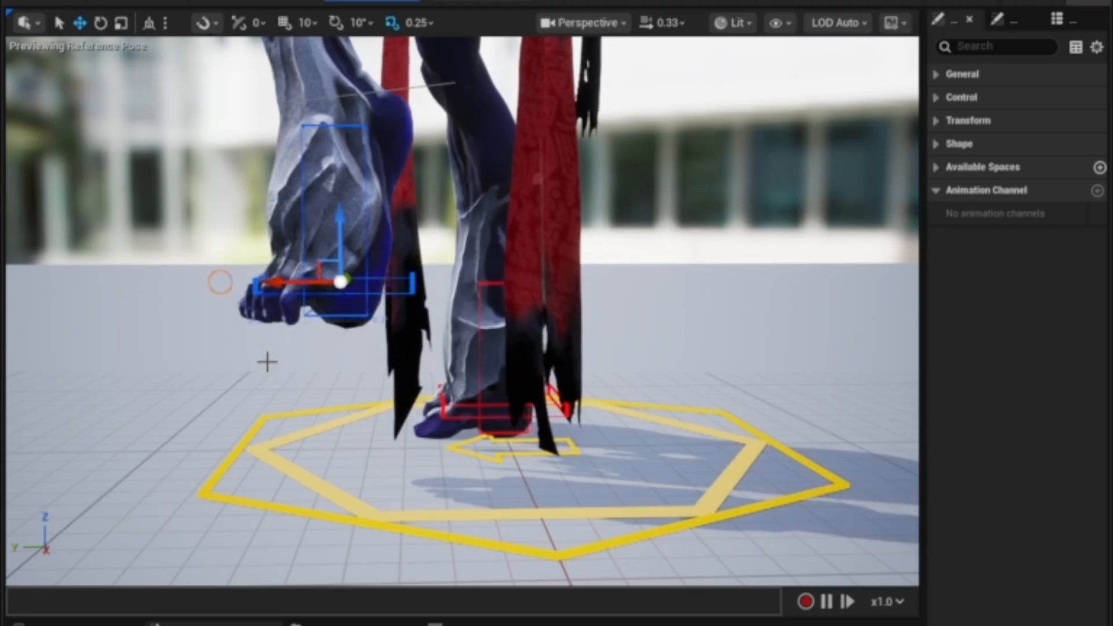
click(168, 403)
Step: Select the small blue arrow pivot controls under the left foot and rotate the toe-tip arrow to lift the heel
middle_drag(168, 403, 223, 373)
scroll(232, 371, up, 3)
alt+drag(355, 334, 361, 359)
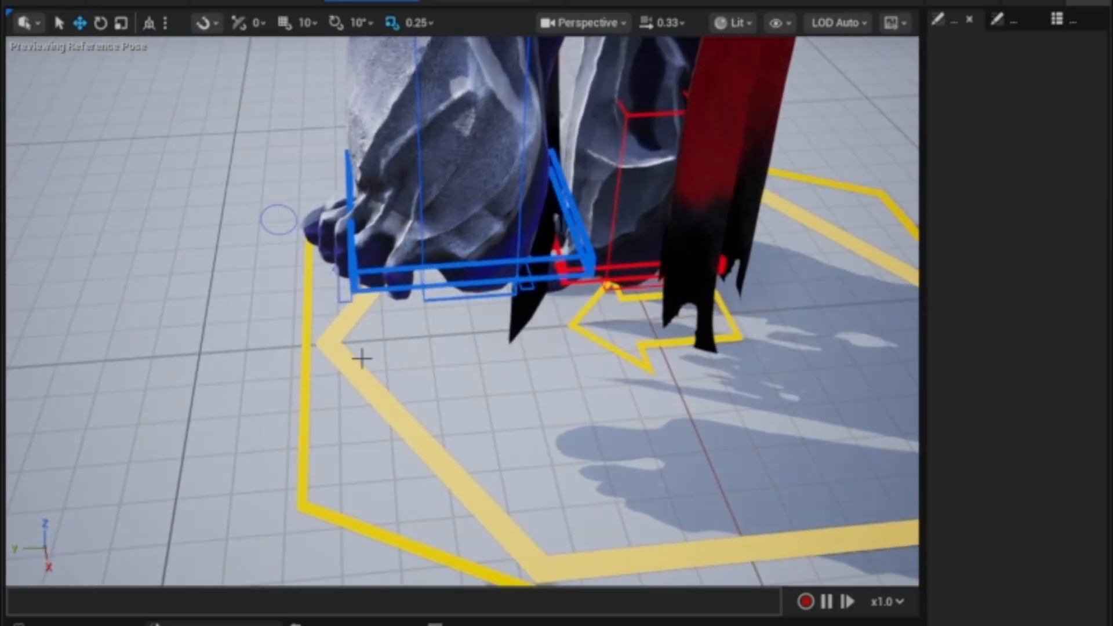
middle_drag(362, 359, 360, 358)
alt+drag(360, 358, 388, 400)
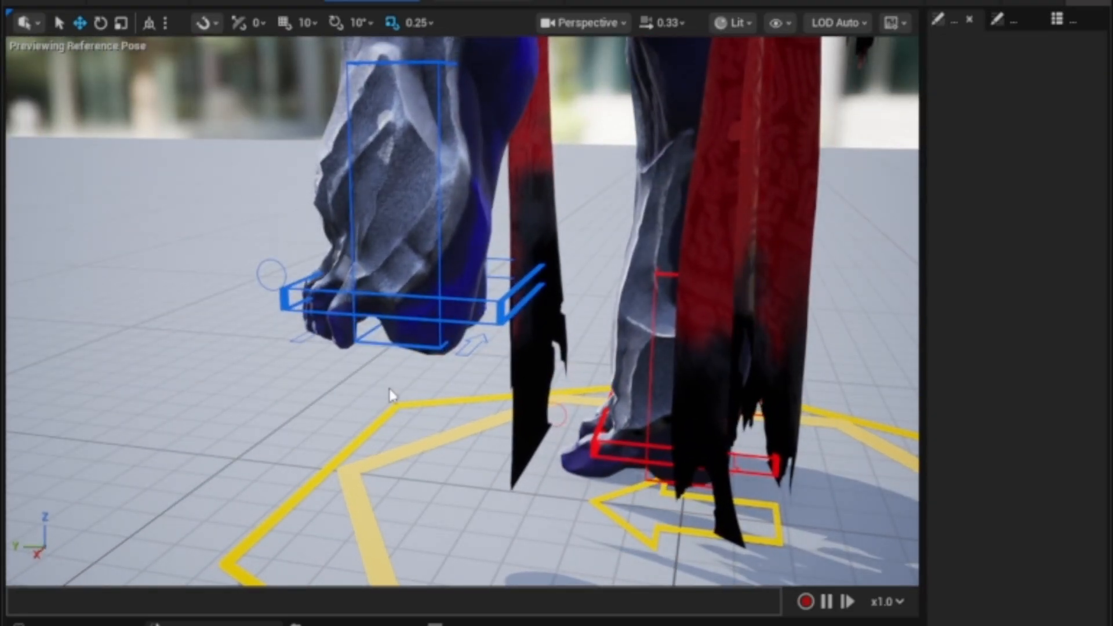
alt+drag(499, 368, 498, 375)
click(470, 344)
alt+drag(253, 365, 270, 377)
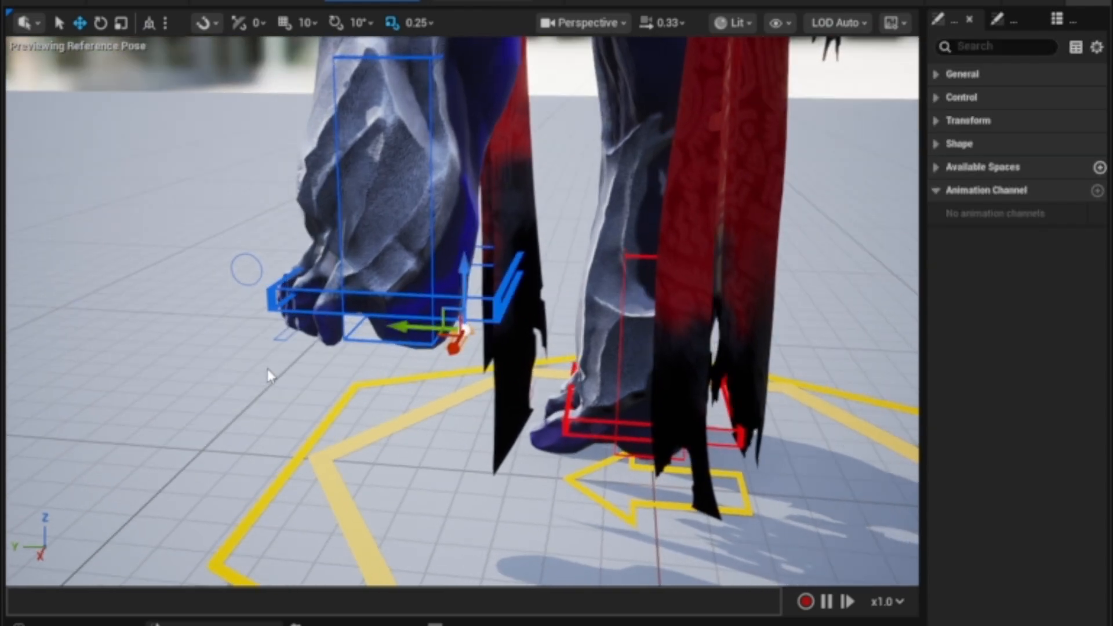
alt+drag(275, 416, 310, 445)
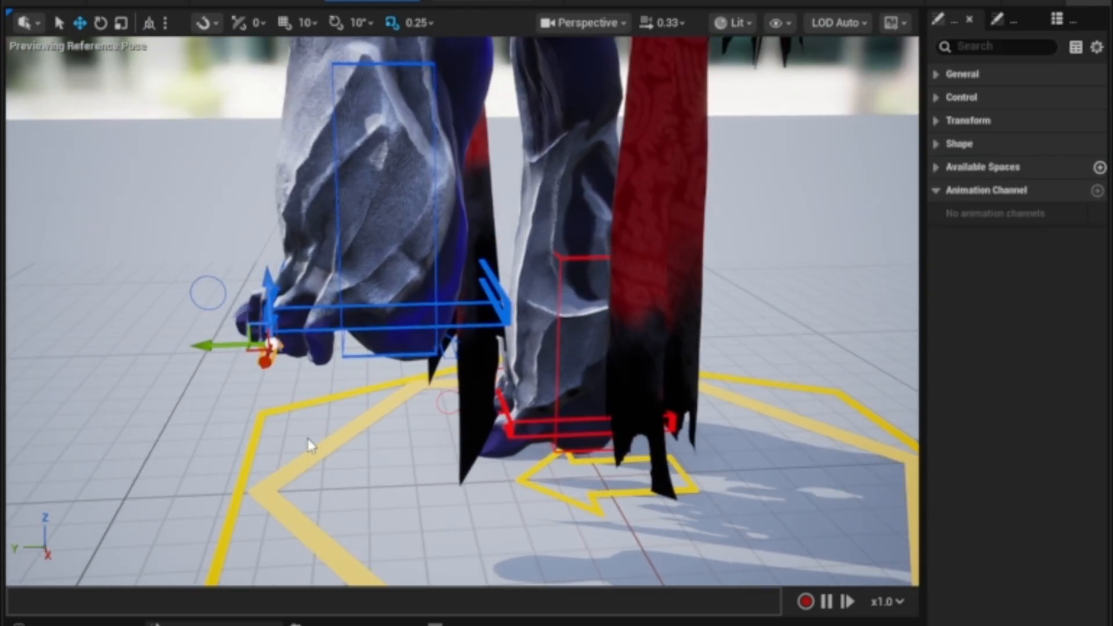
drag(360, 331, 273, 273)
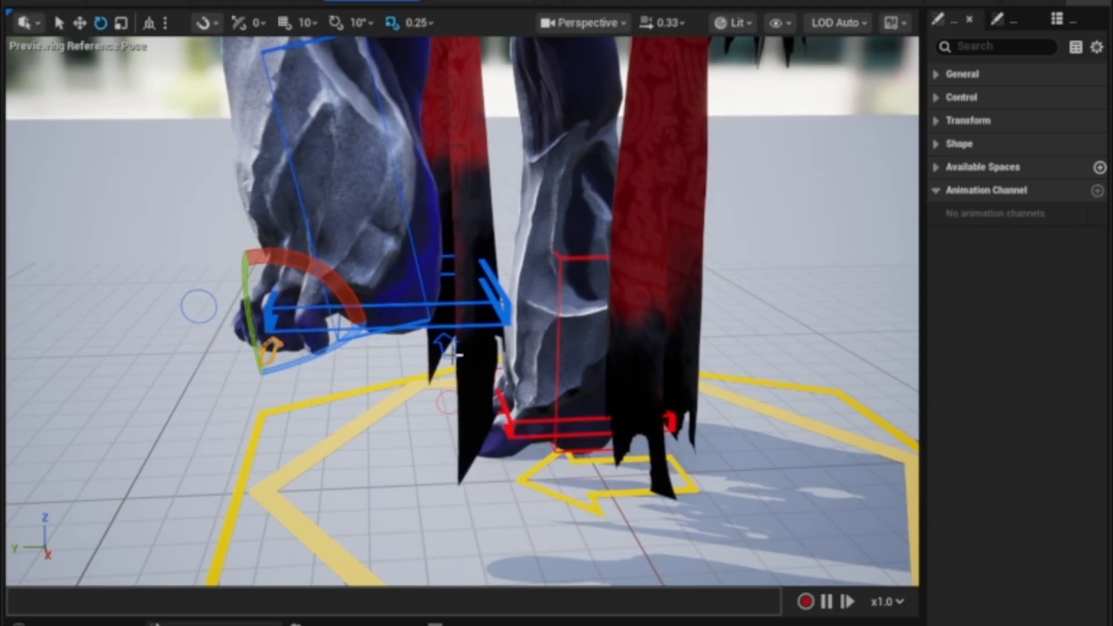
Step: Rotate the heel arrow control to test the heel pivot, and undo the heel and toe-tip rotations
drag(383, 278, 319, 455)
key(ctrl+z)
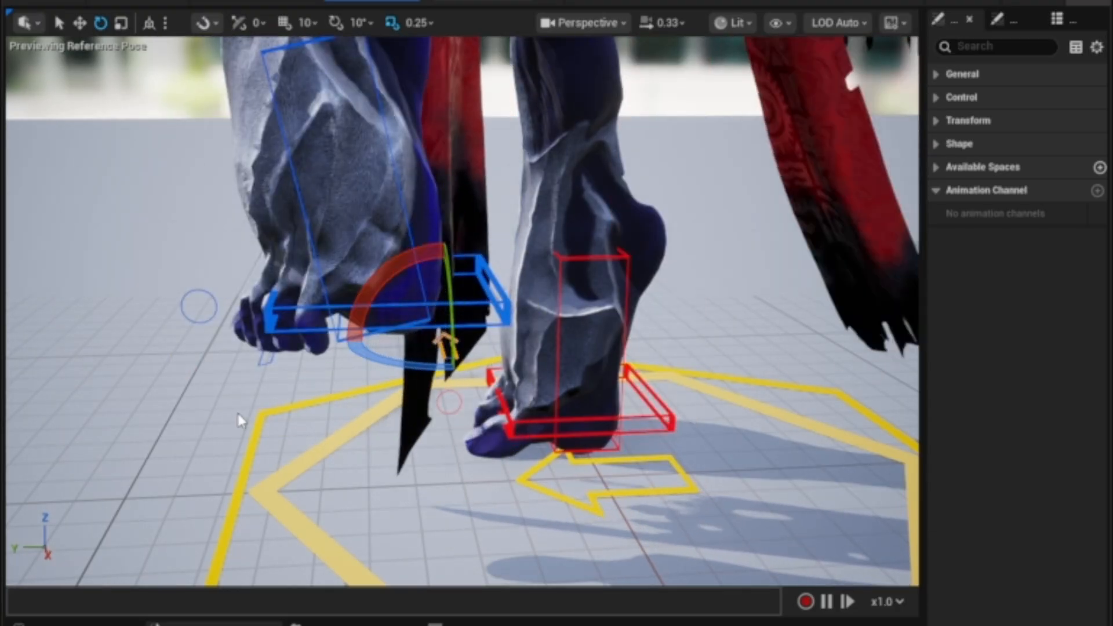
click(268, 361)
key(ctrl+z)
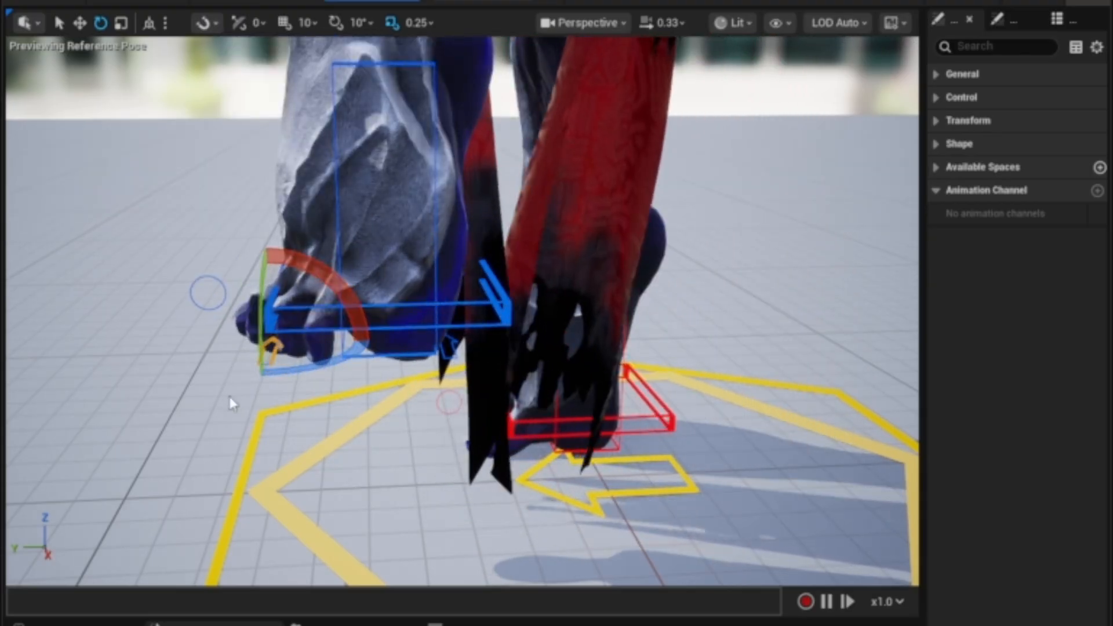
click(261, 415)
Step: Move the toe-tip arrow control forward to place its pivot ahead of the left toes
middle_drag(400, 444, 284, 394)
alt+drag(284, 394, 270, 391)
click(240, 335)
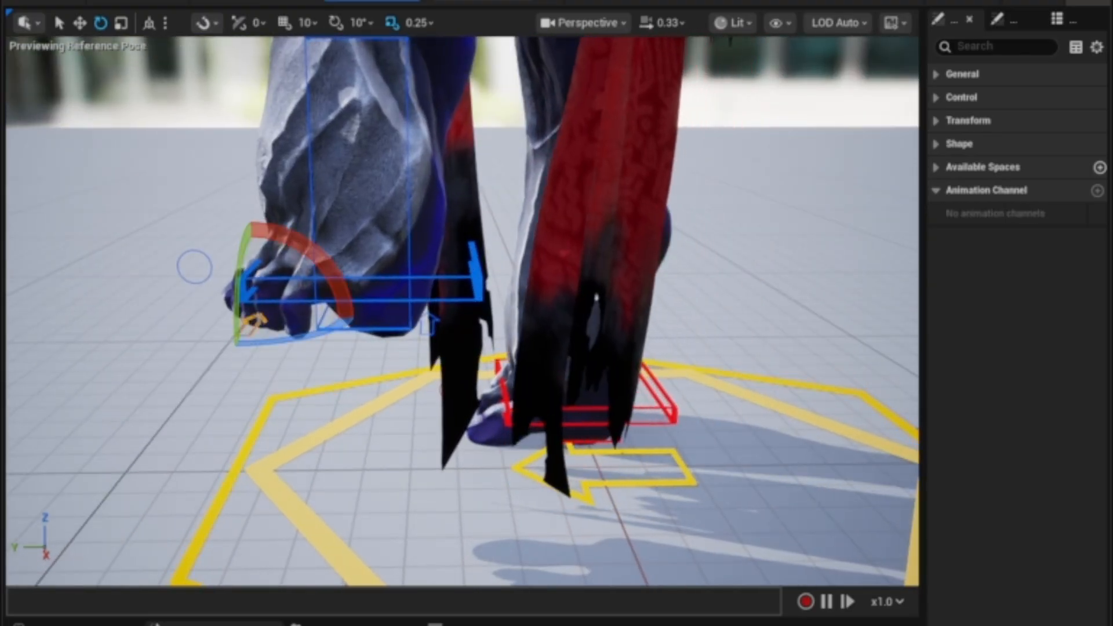
alt+drag(241, 336, 414, 388)
scroll(470, 481, down, 2)
alt+drag(507, 451, 517, 500)
key(w)
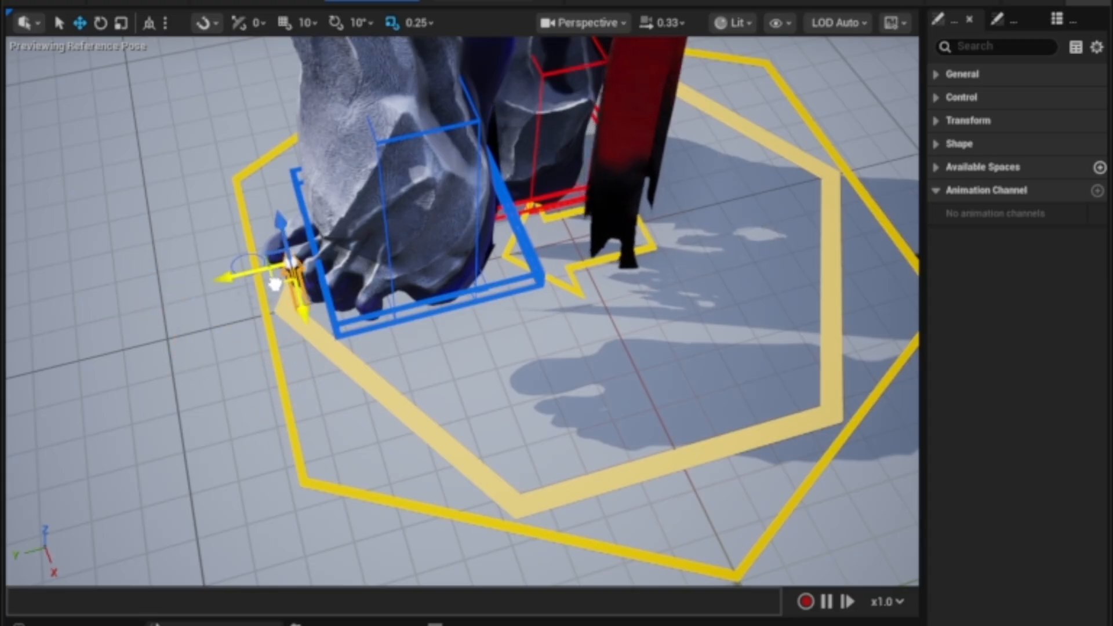
alt+drag(328, 425, 328, 348)
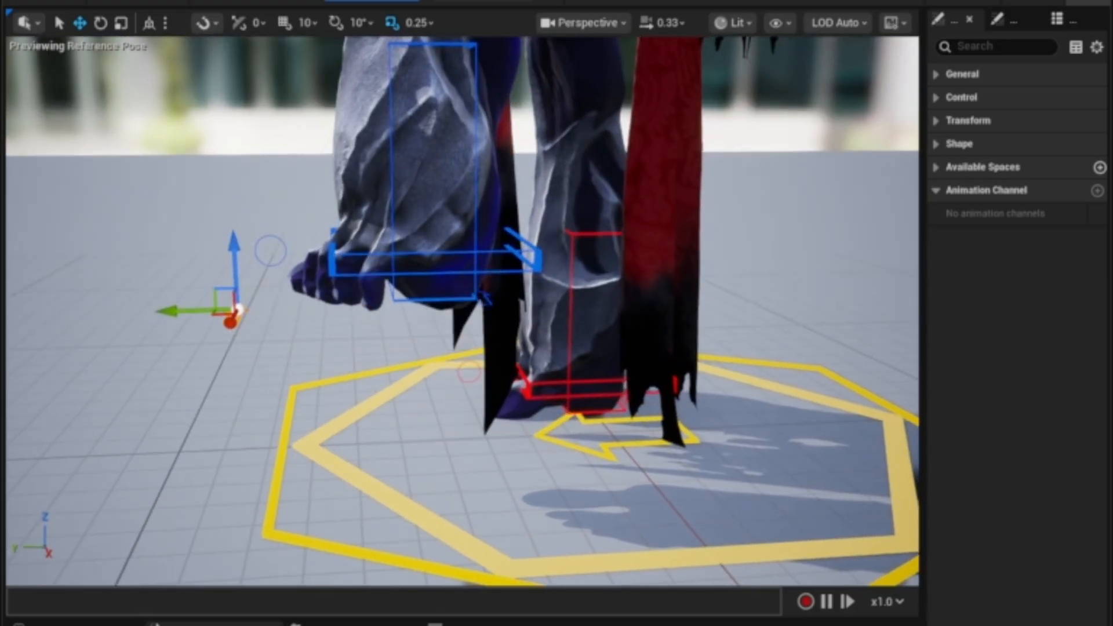
Step: Rotate the toe-tip arrow control to test rolling the foot about the pivot ahead of the toes
alt+drag(304, 389, 230, 317)
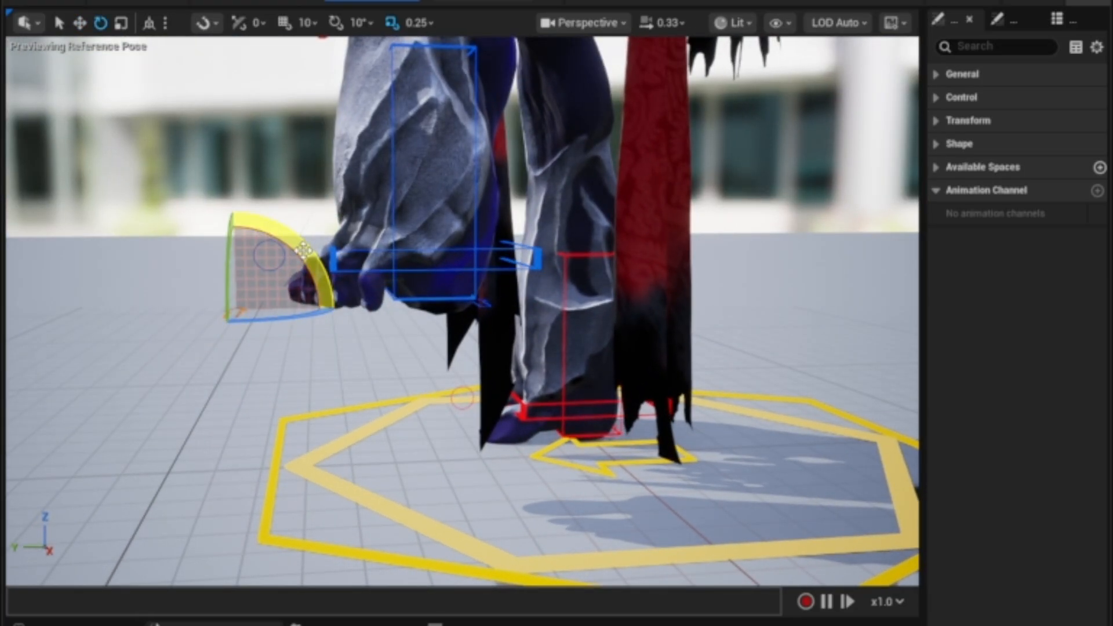
drag(315, 270, 306, 228)
alt+drag(363, 400, 453, 476)
Step: Move the toe-tip arrow control sideways to place its pivot at the left foot's outer edge
key(w)
alt+drag(302, 313, 360, 411)
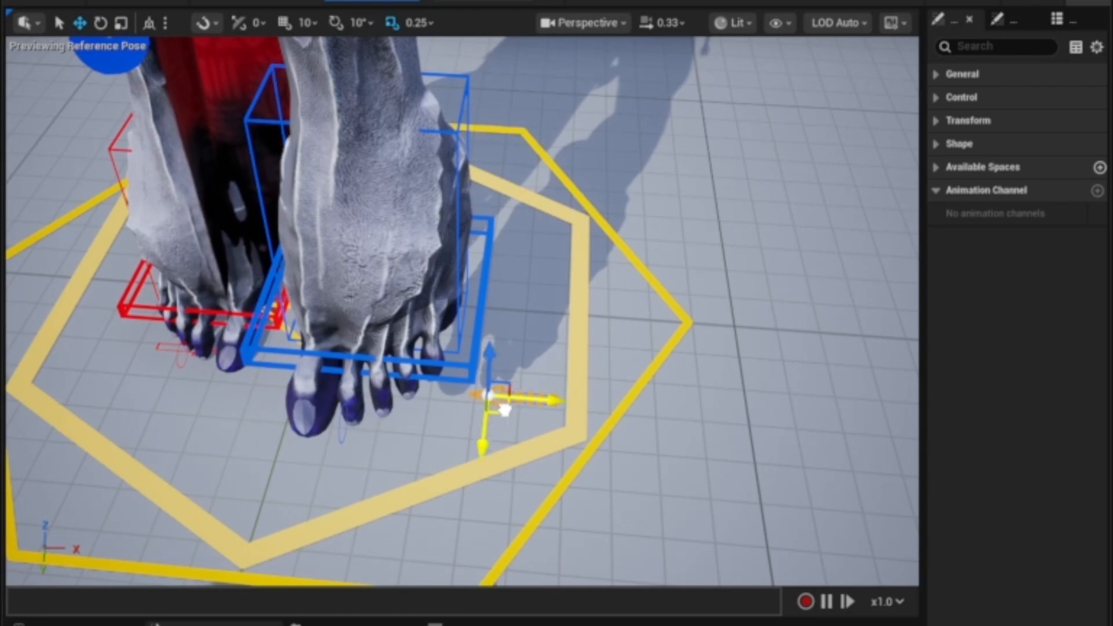
alt+drag(481, 389, 478, 386)
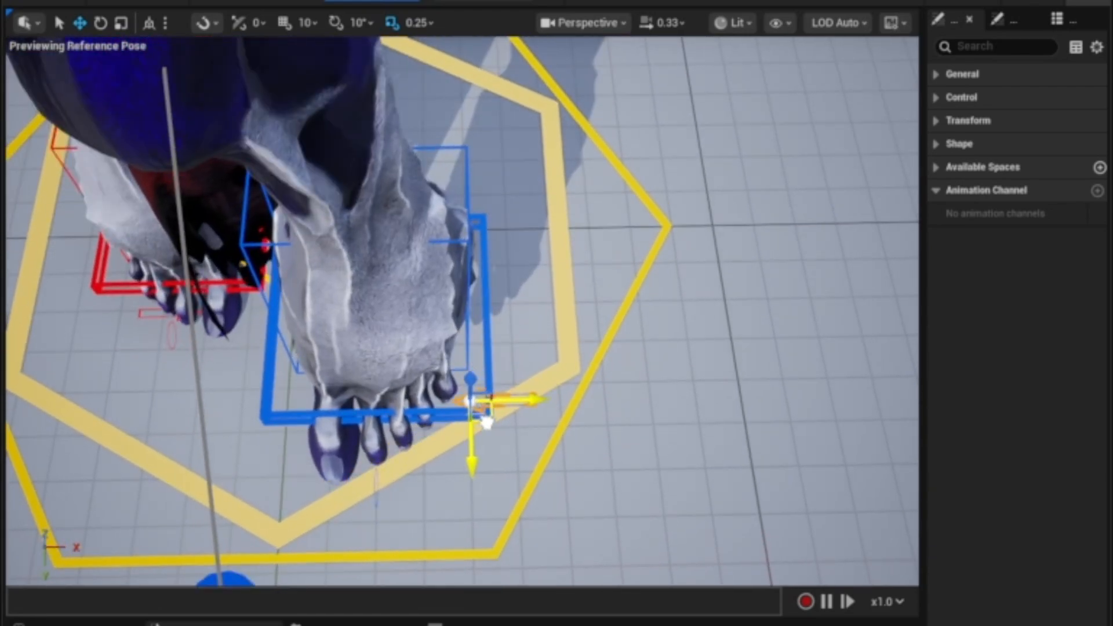
alt+drag(488, 425, 554, 418)
Step: Rotate the repositioned arrow control to roll the left foot sideways and forward about its outer-edge pivot
key(e)
drag(553, 299, 571, 360)
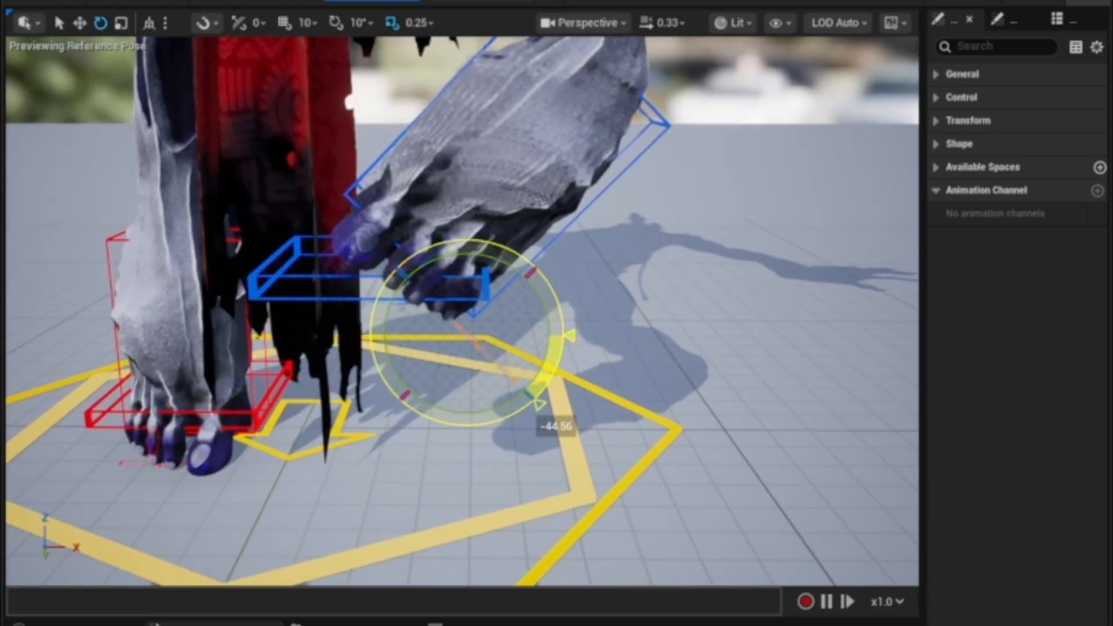
drag(541, 404, 571, 336)
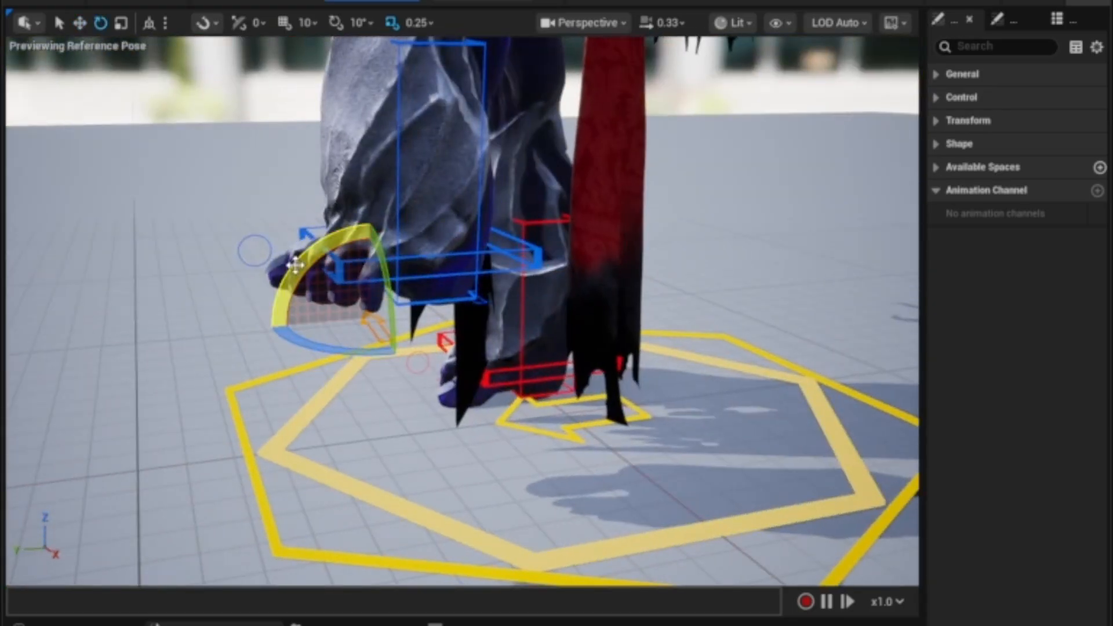
drag(296, 265, 360, 323)
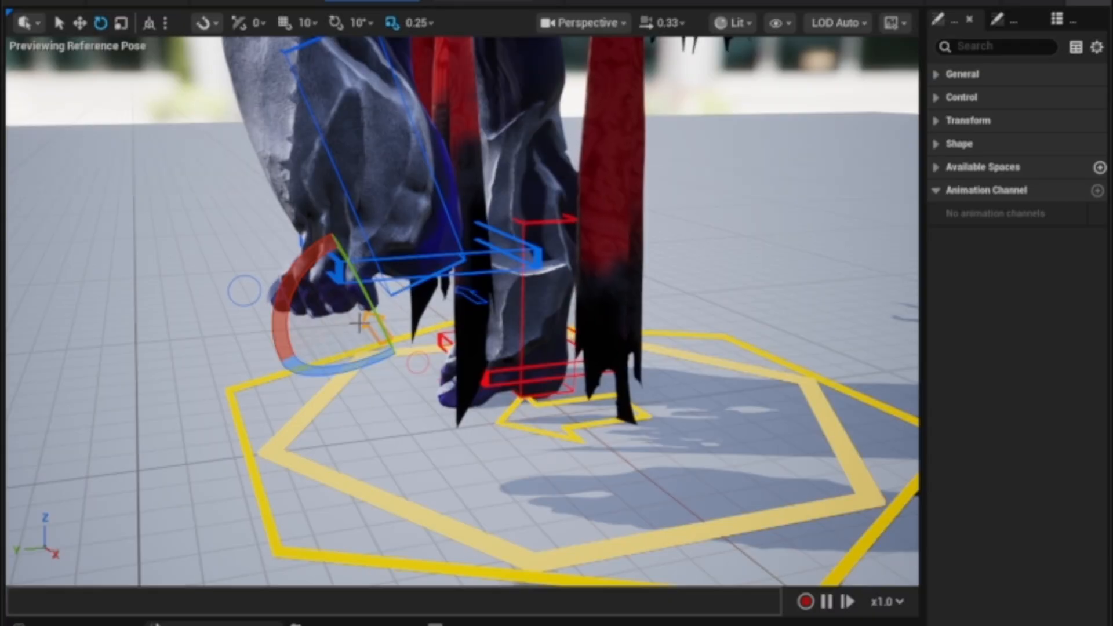
Step: Rotate the arrow control to roll the left foot, and shift it between the foot's inner and outer edges to reposition the pivot
drag(279, 322, 301, 261)
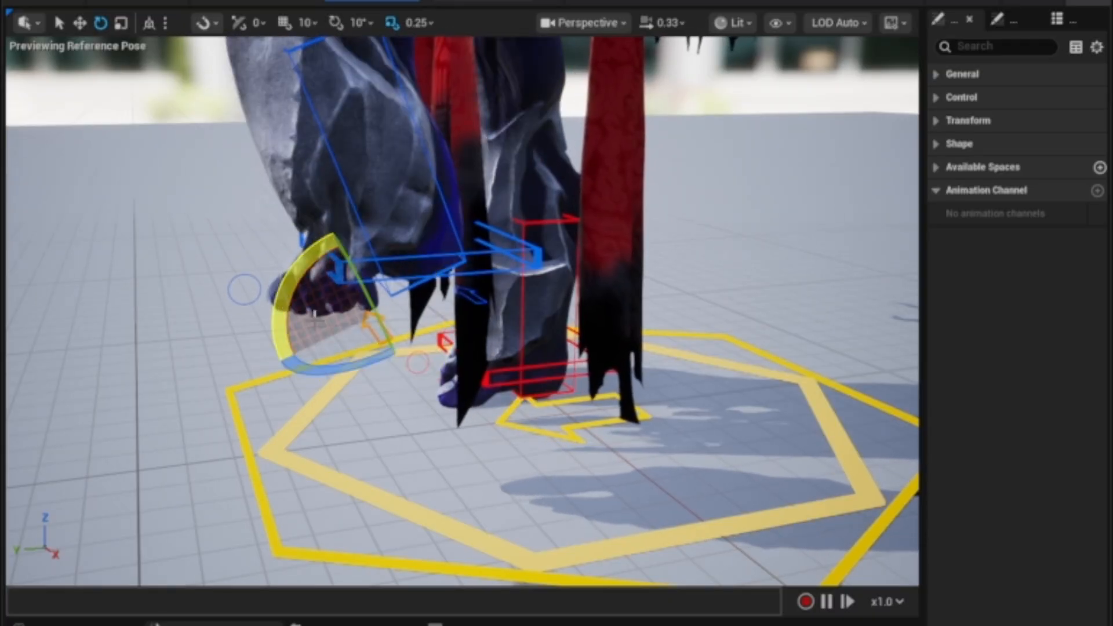
alt+drag(464, 382, 491, 293)
click(493, 382)
click(491, 296)
alt+drag(477, 388, 406, 314)
key(w)
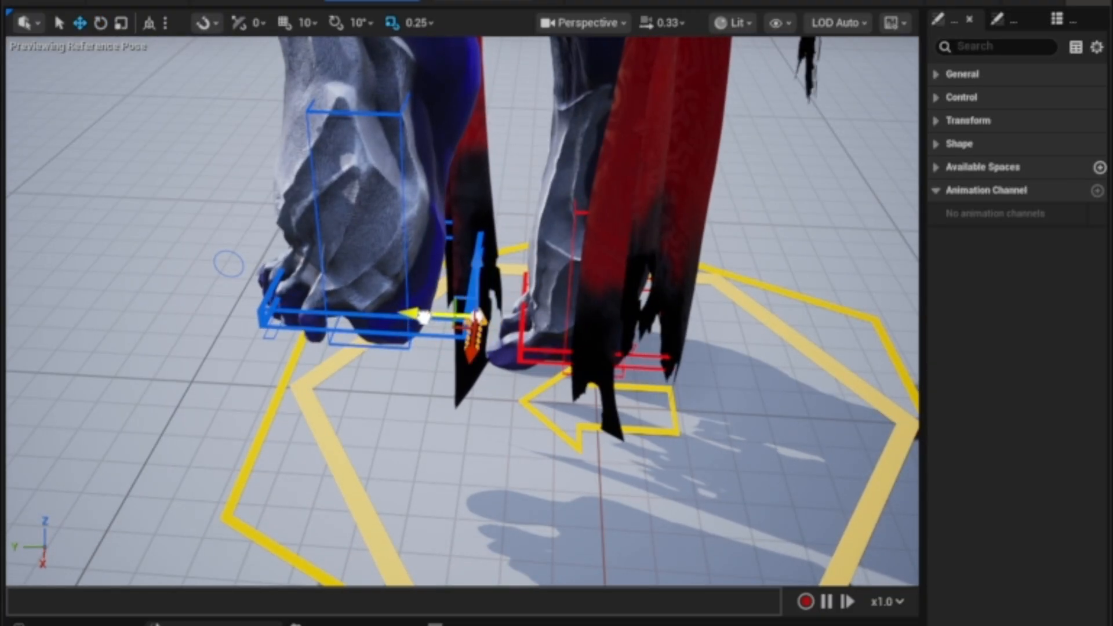
alt+drag(248, 396, 279, 343)
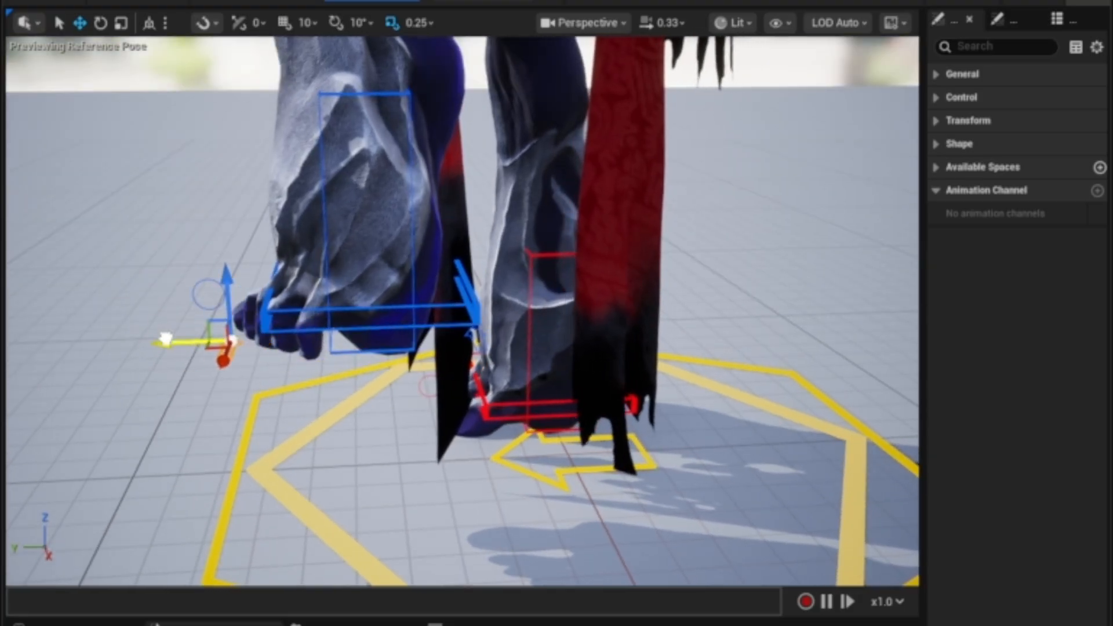
alt+drag(183, 336, 498, 395)
Step: Reset the left foot to its default pose, and select the outer hexagon control on the ground
alt+drag(484, 350, 440, 440)
alt+drag(591, 510, 638, 481)
click(551, 372)
click(549, 368)
alt+drag(549, 367, 549, 389)
alt+drag(432, 383, 432, 340)
scroll(433, 341, down, 2)
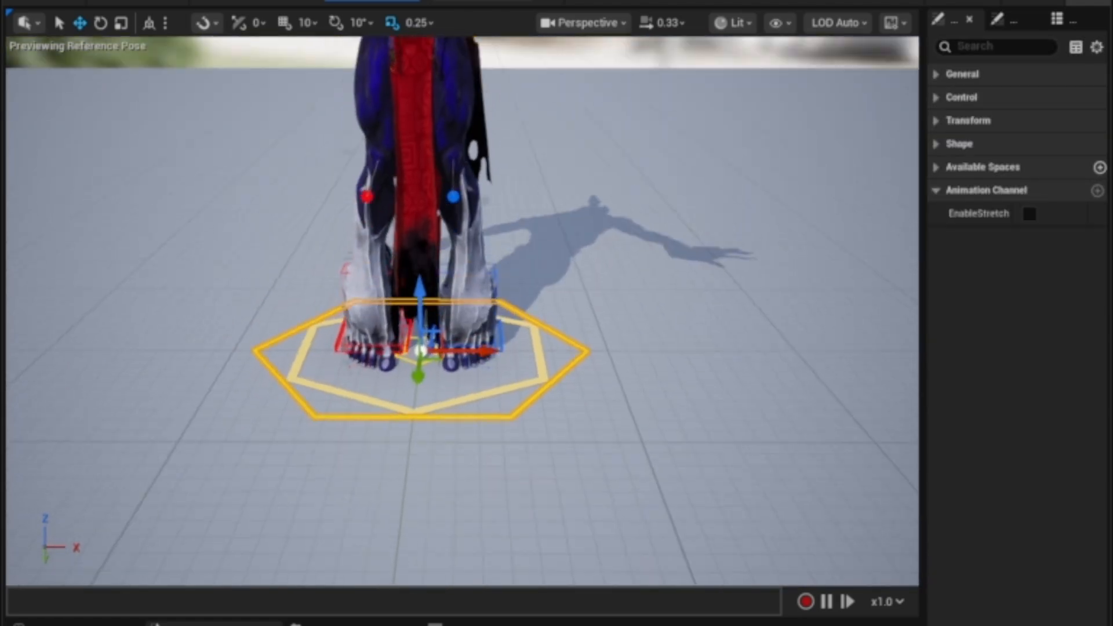
Step: Move the outer hexagon, inner hexagon and arrow ground controls apart to test the character's nested root controls
right_drag(433, 341, 433, 326)
alt+drag(474, 435, 673, 259)
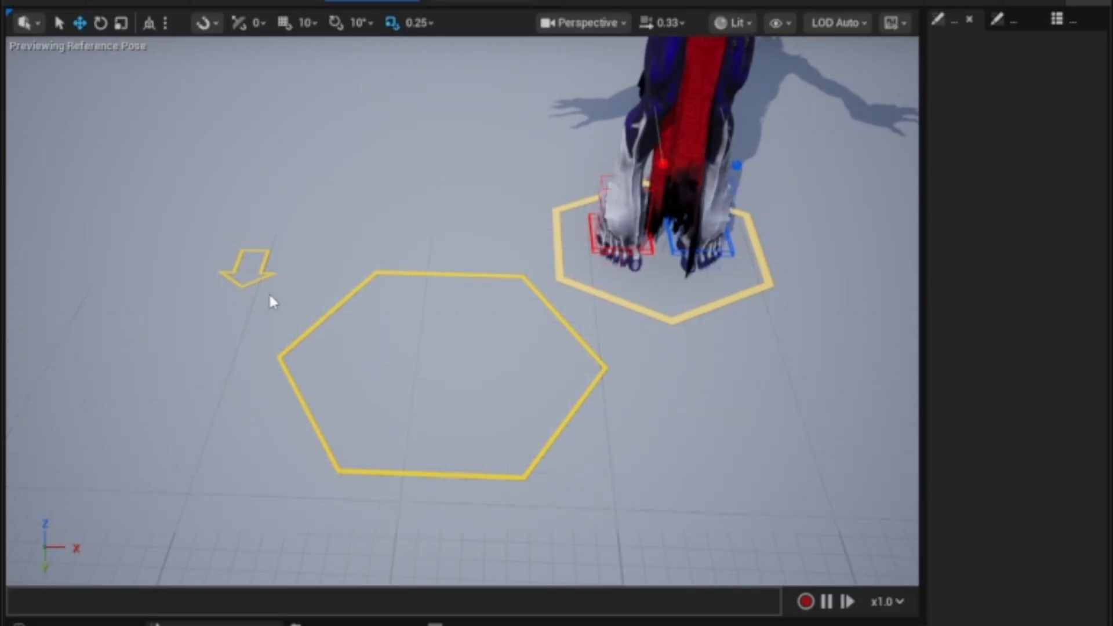
click(284, 483)
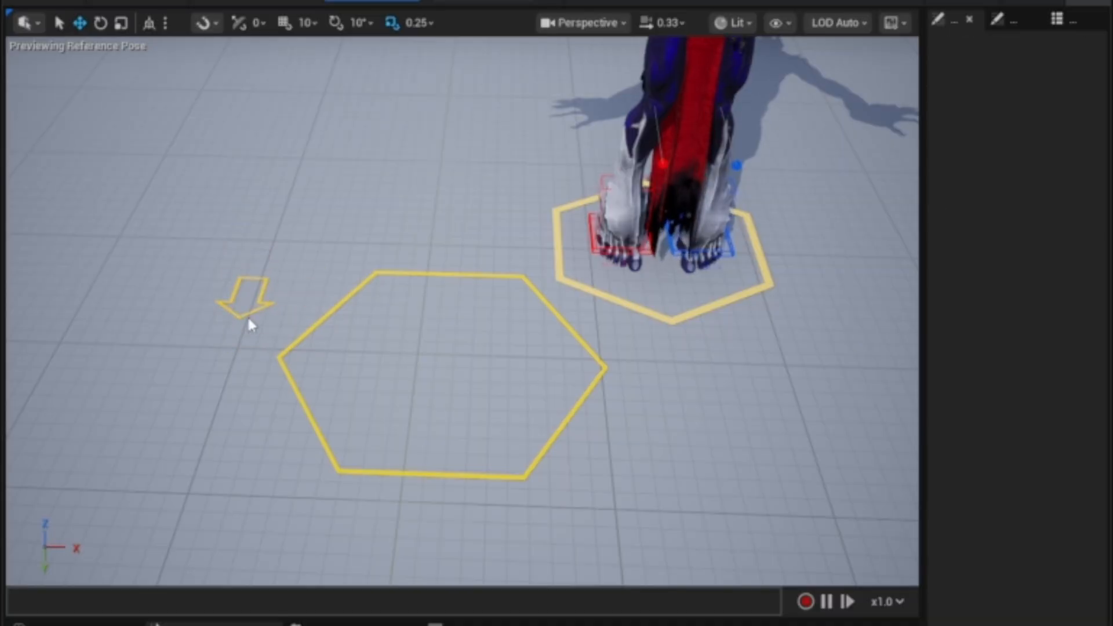
click(250, 312)
click(264, 417)
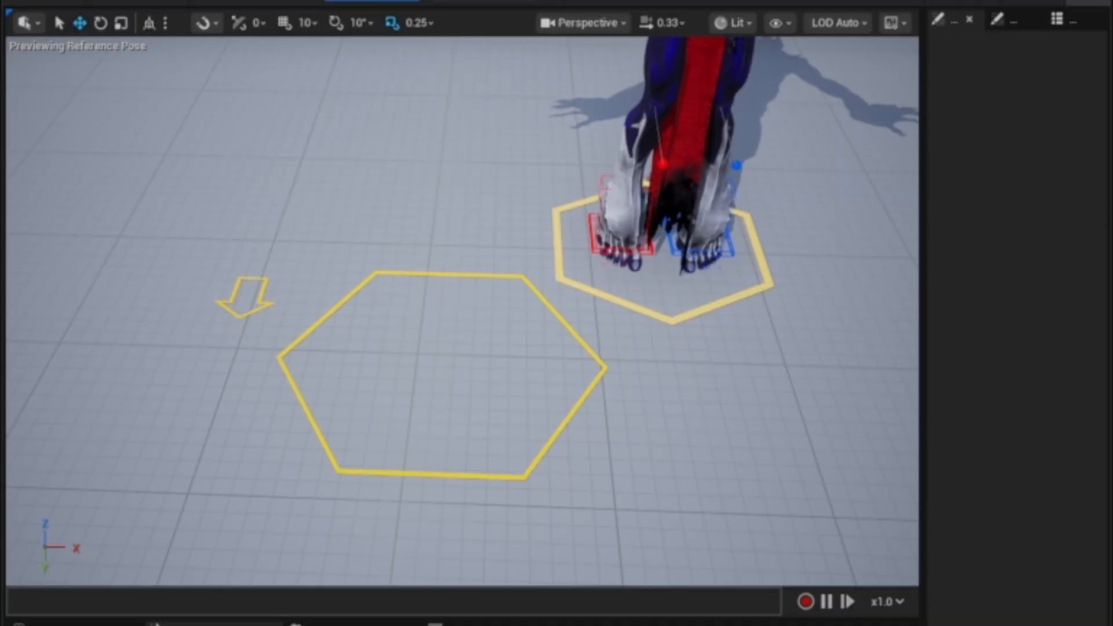
Step: Move the ground arrow control farther away from the character across the ground plane, and reset the root controls
click(258, 309)
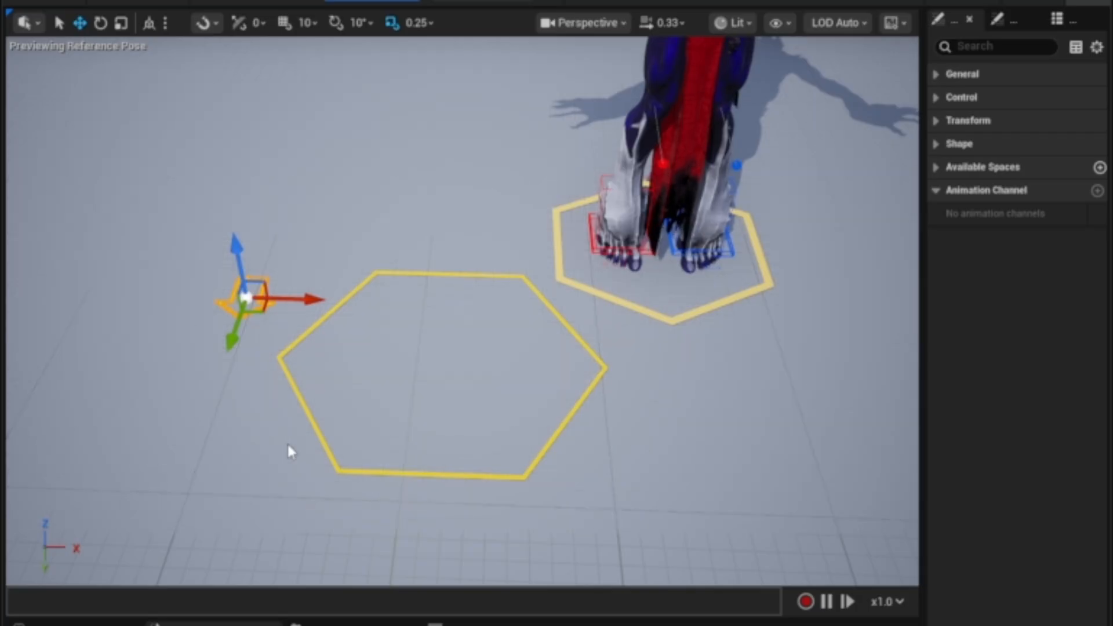
alt+drag(288, 446, 287, 436)
click(185, 455)
click(269, 313)
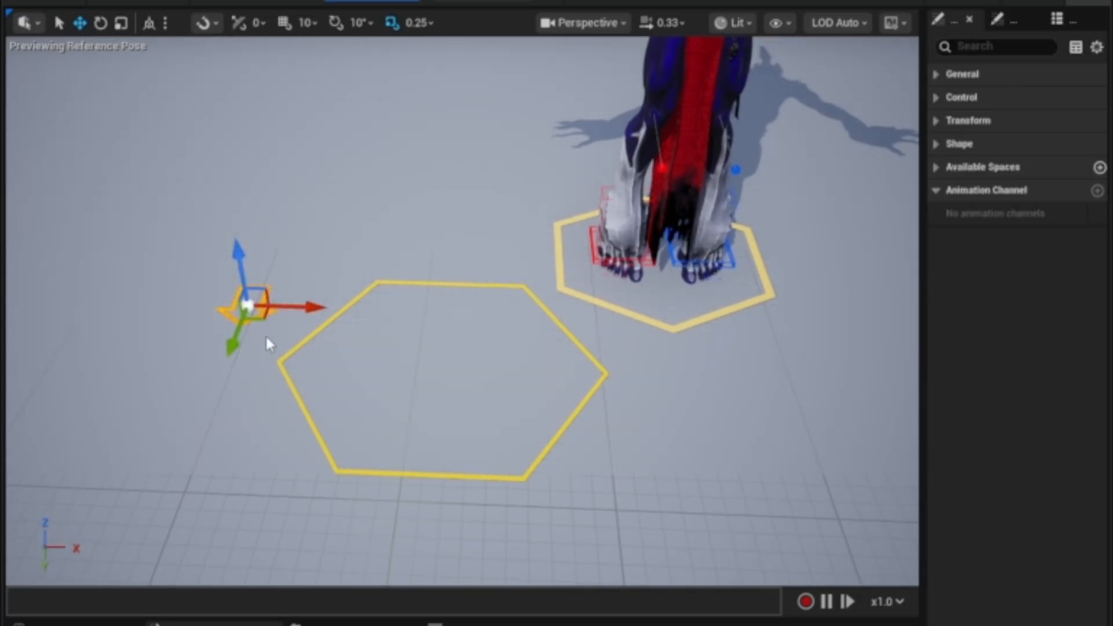
drag(299, 427, 200, 343)
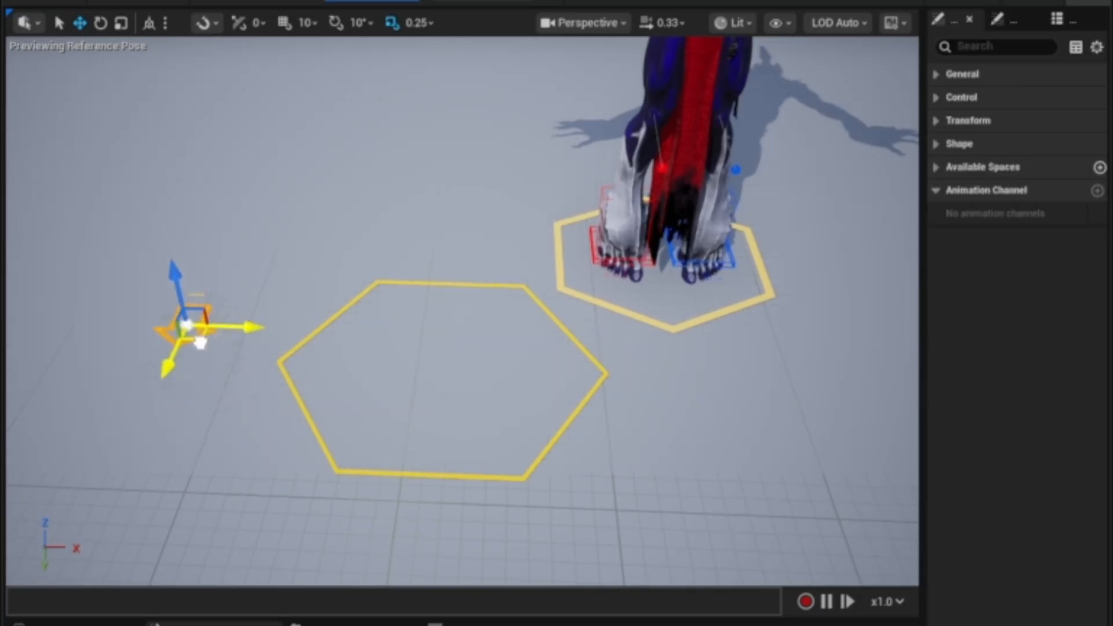
click(288, 471)
Step: Rotate the left upper-arm FK control to lower the arm beside the character's body
key(f)
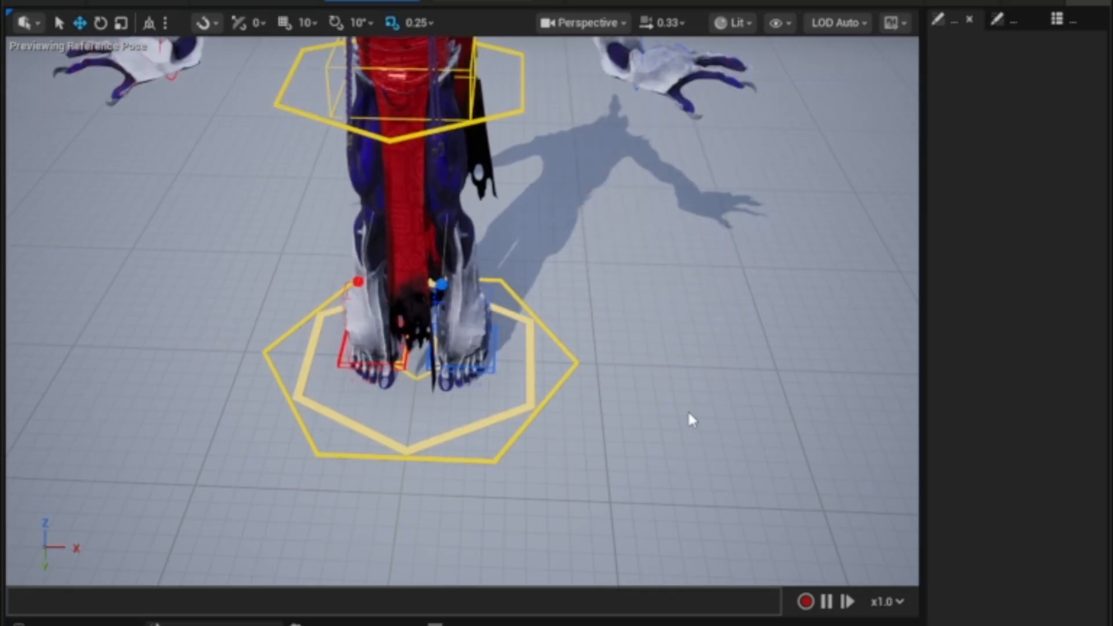
right_drag(688, 414, 683, 301)
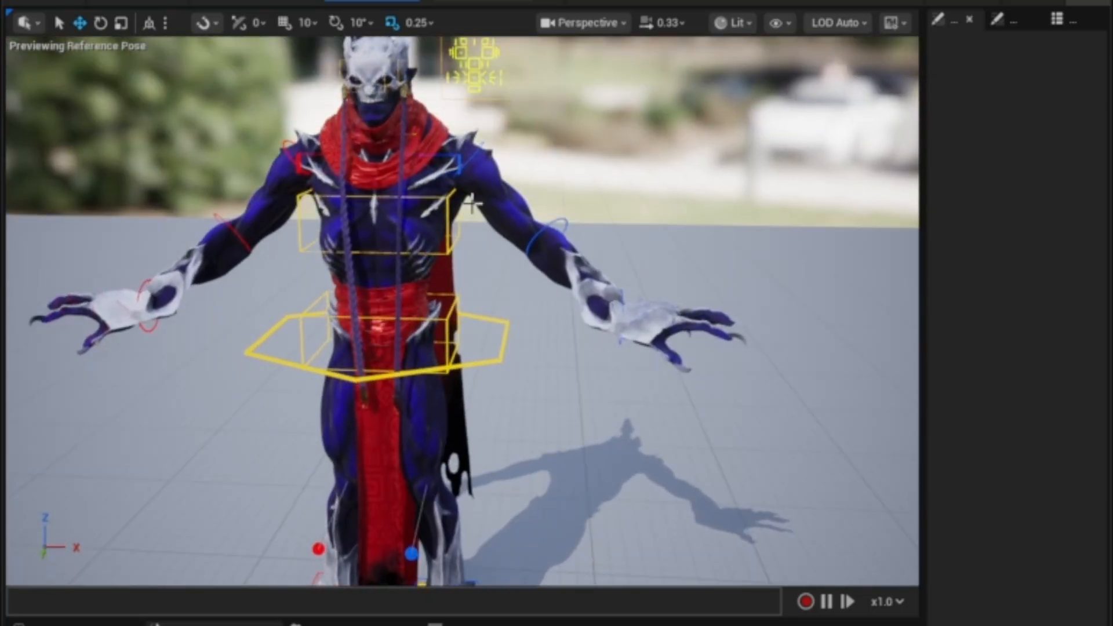
scroll(473, 203, down, 8)
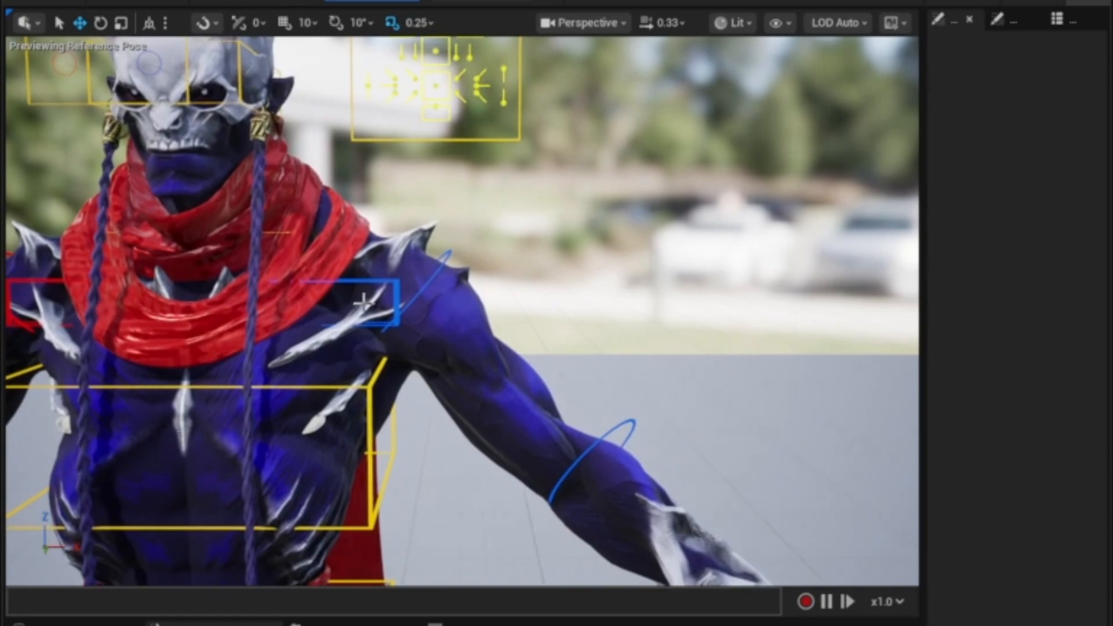
scroll(364, 302, up, 5)
click(447, 260)
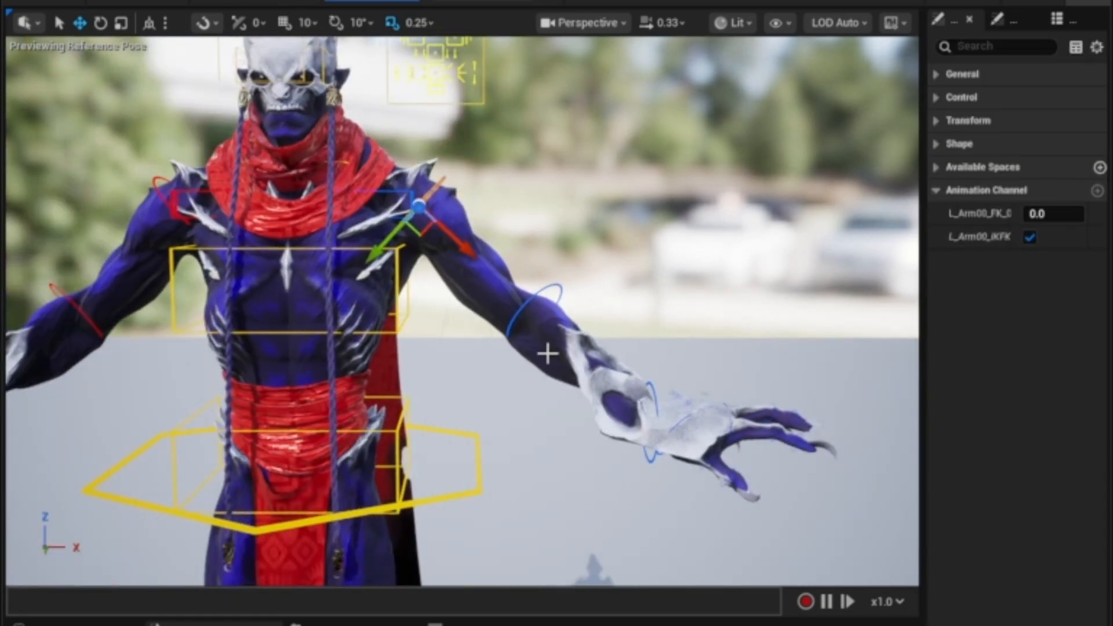
key(e)
drag(496, 186, 455, 334)
alt+drag(504, 224, 249, 223)
scroll(374, 244, up, 4)
alt+drag(342, 232, 520, 327)
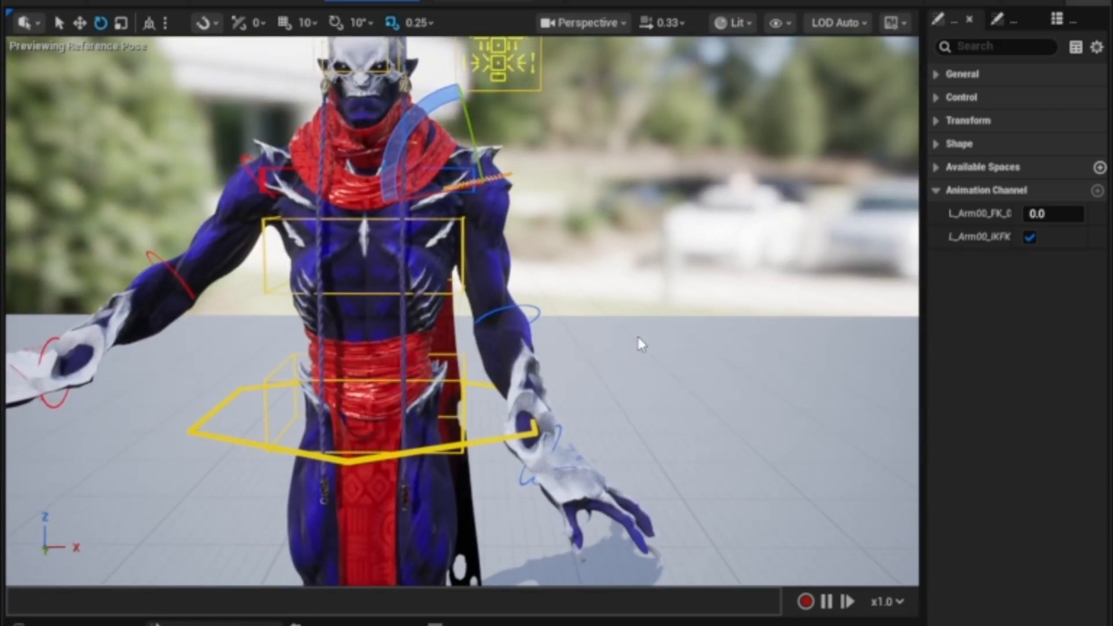
Step: Set the left arm's L_Arm00_FK_0 animation channel to 1.0
alt+drag(480, 214, 487, 203)
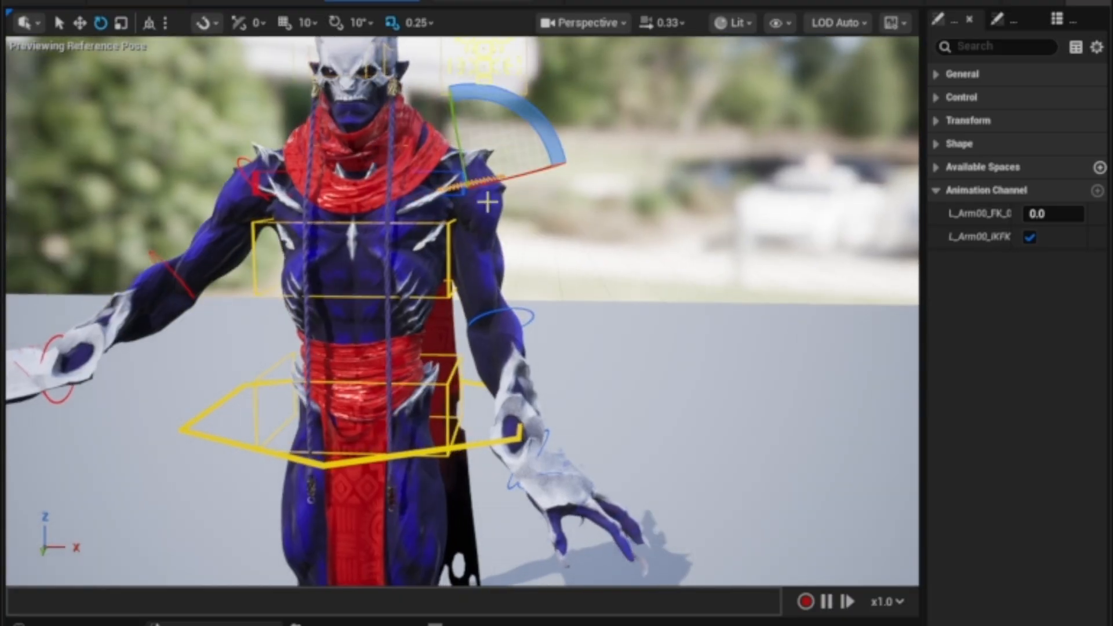
middle_drag(440, 437, 417, 453)
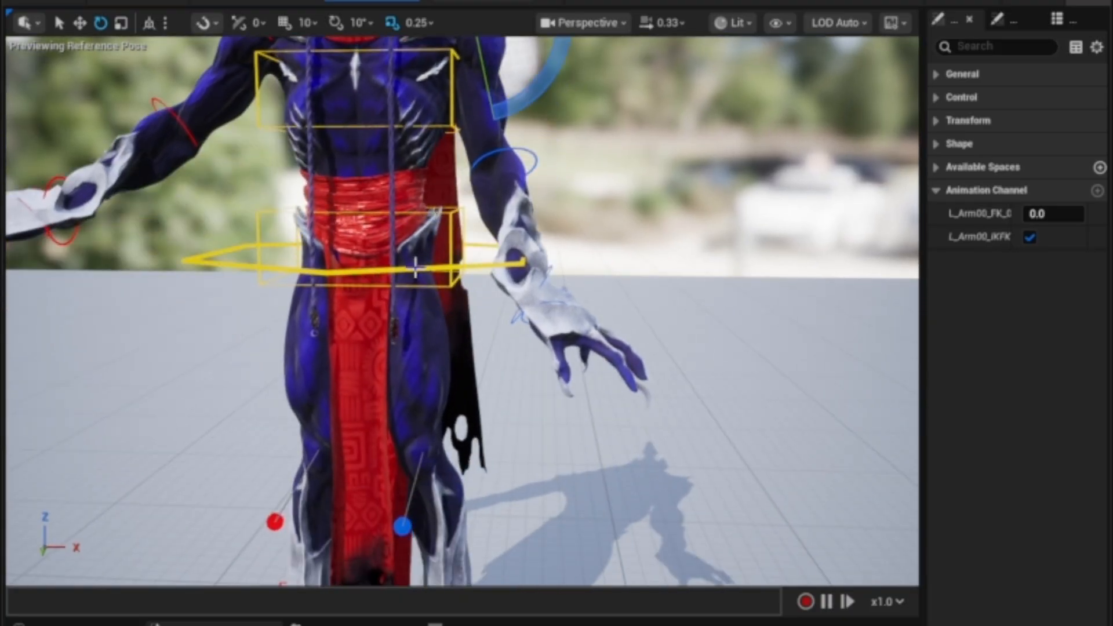
middle_drag(416, 256, 420, 197)
scroll(476, 217, up, 2)
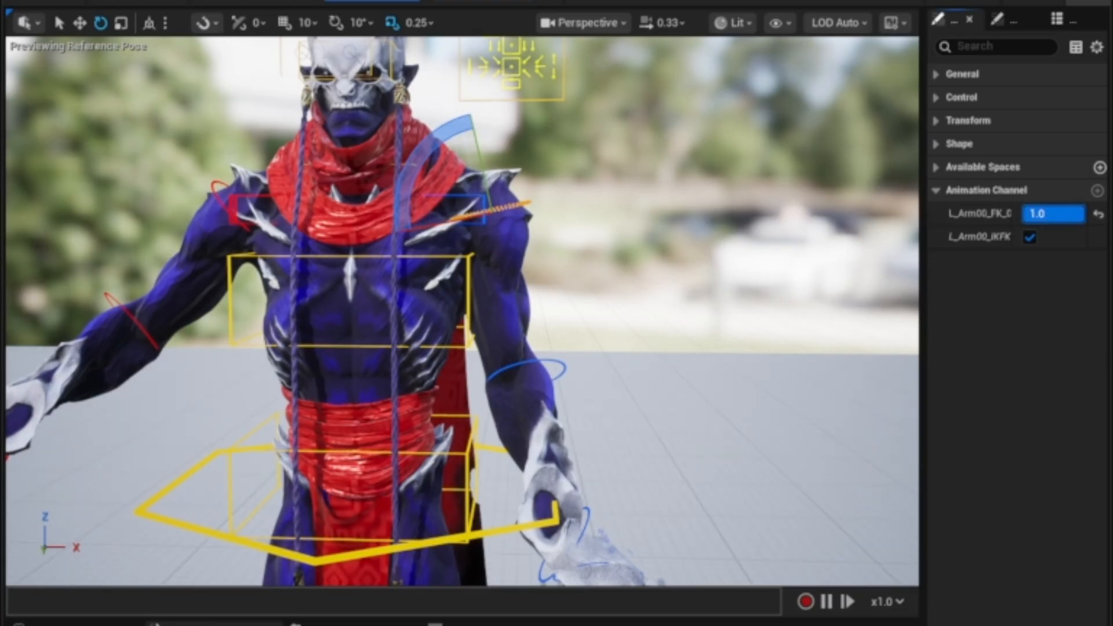
middle_drag(688, 263, 609, 319)
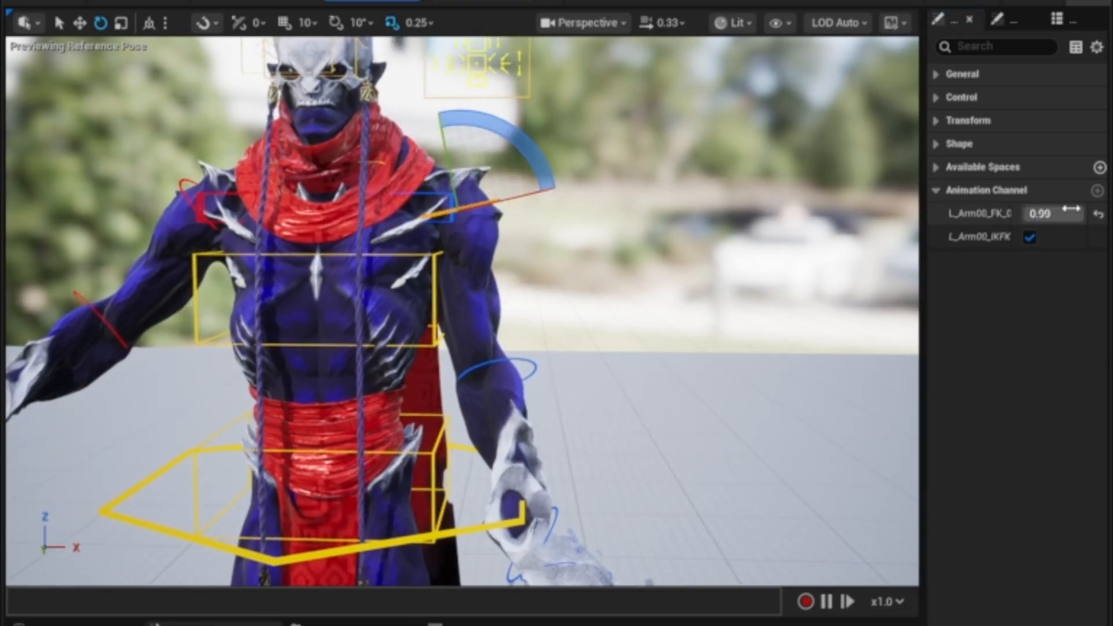
Step: Rotate the chest control and the hexagon body control sideways to test how the left FK arm follows the torso
click(436, 320)
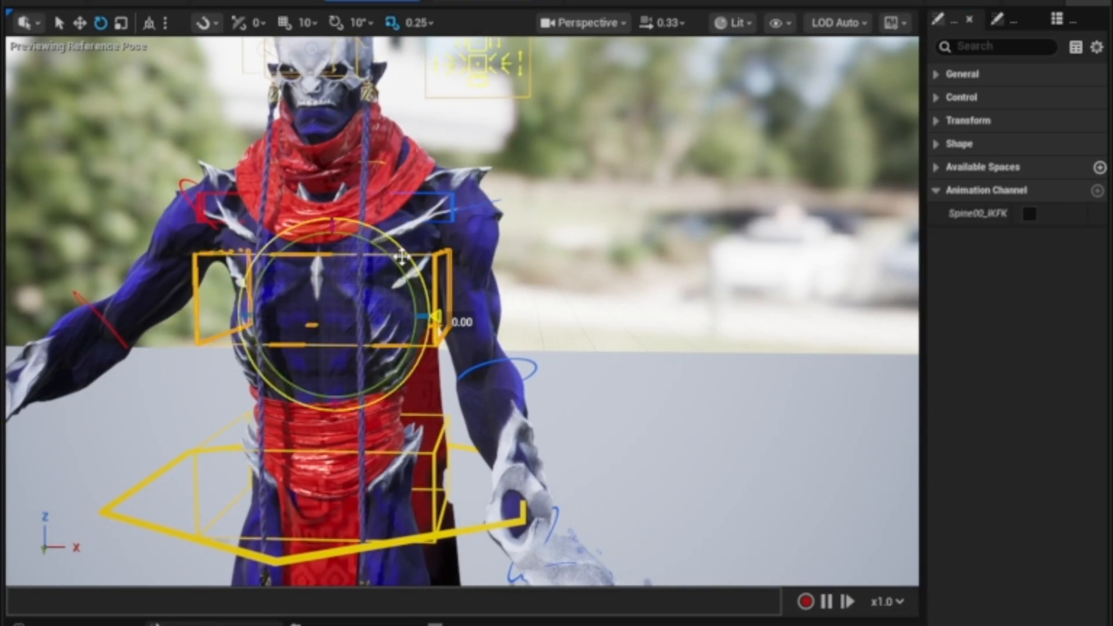
drag(402, 257, 446, 468)
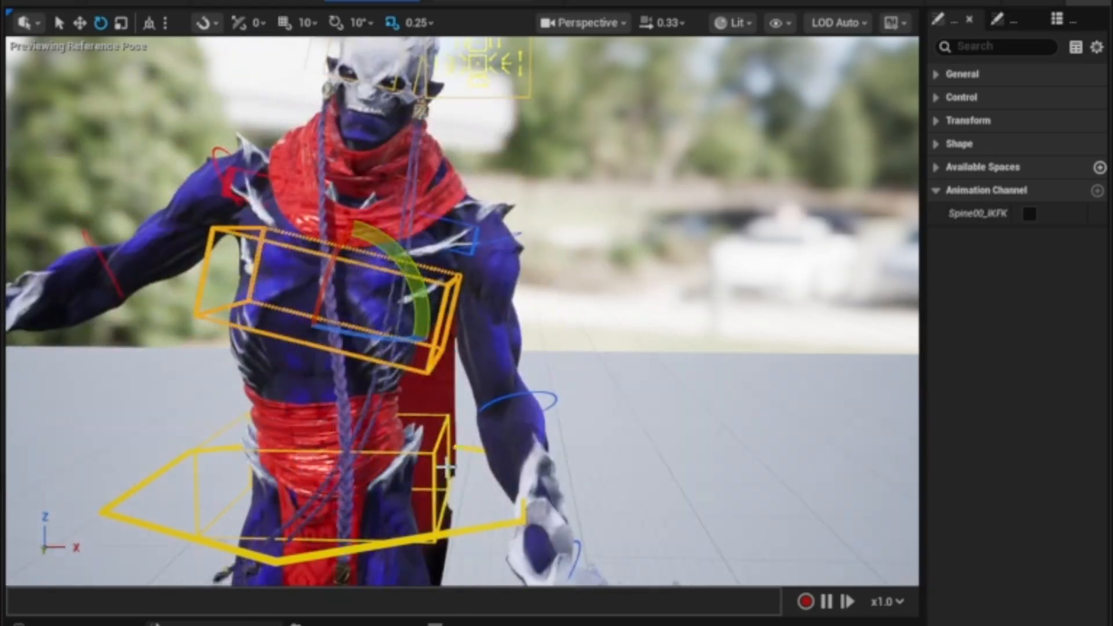
click(476, 528)
drag(393, 420, 443, 497)
alt+drag(583, 315, 571, 322)
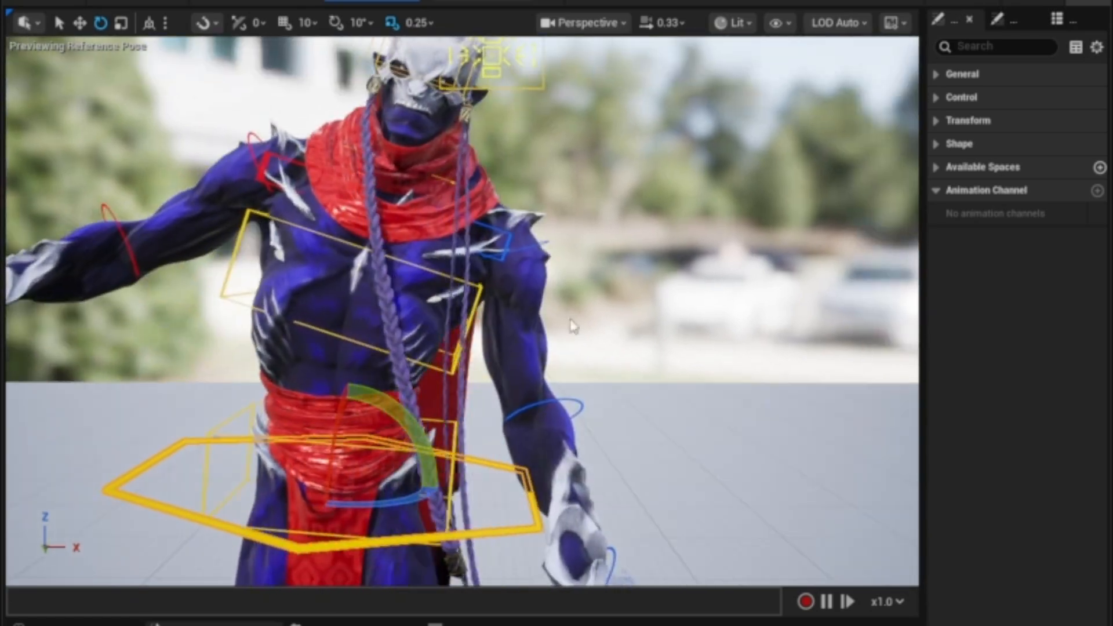
Step: Lower the left upper arm's L_Arm00_FK_0 channel to compare arm behavior, and return the rig to its default pose
click(544, 243)
middle_drag(673, 342, 677, 400)
scroll(591, 304, down, 3)
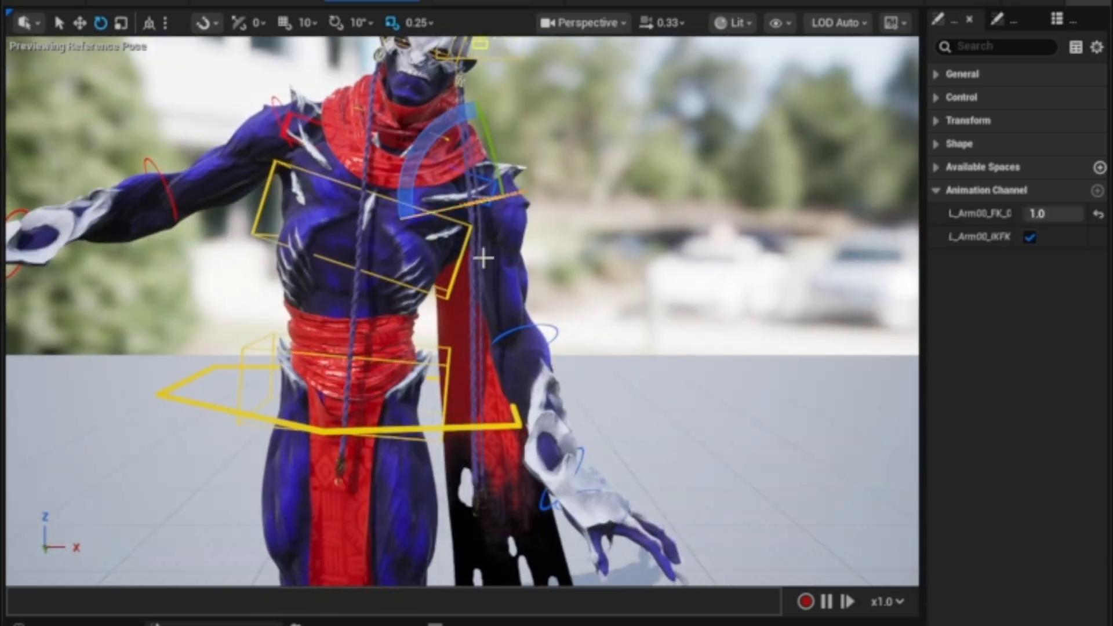
alt+drag(600, 269, 603, 264)
drag(1054, 213, 1026, 213)
click(649, 268)
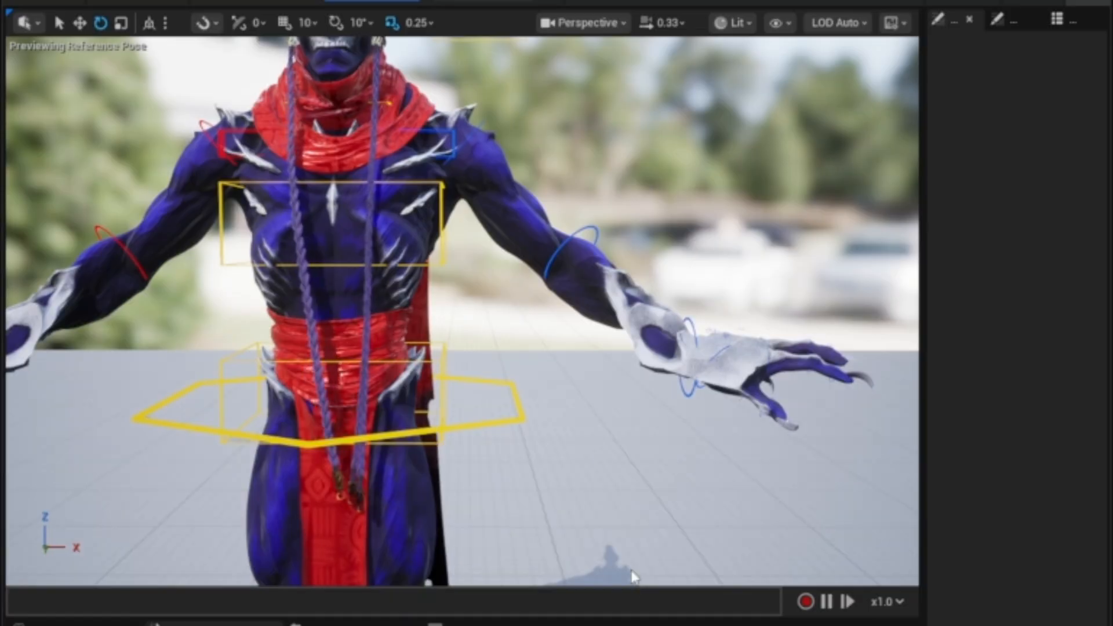
Step: Switch the left arm to IK by disabling its L_Arm00_IKFK channel, and move the hand's IK control toward the body
alt+drag(464, 409, 423, 331)
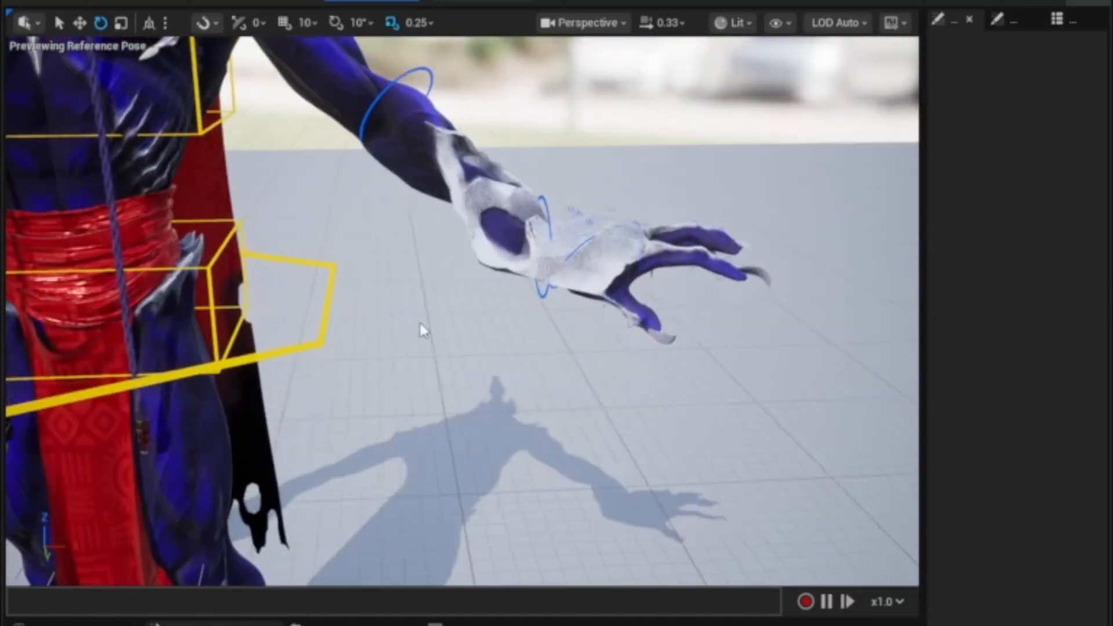
click(545, 197)
click(1029, 329)
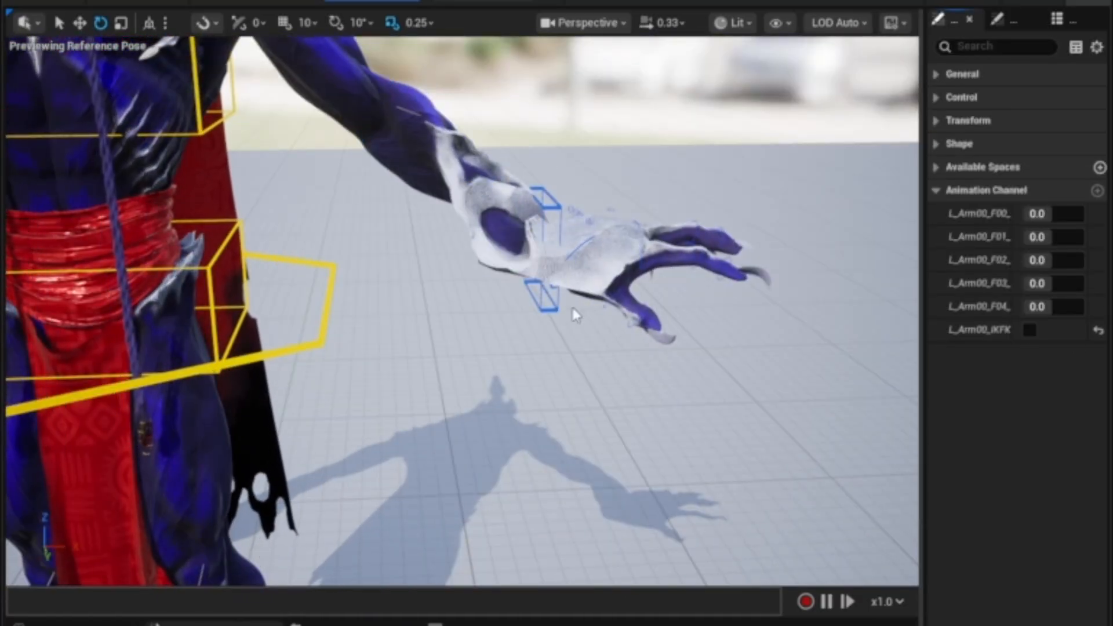
click(534, 249)
mouse_move(515, 292)
mouse_down()
mouse_move(494, 253)
mouse_move(671, 360)
mouse_move(440, 377)
mouse_move(580, 516)
mouse_move(415, 219)
mouse_move(467, 319)
mouse_move(512, 311)
mouse_move(493, 293)
mouse_up()
Step: Curl the left hand's fingers by setting the F00, F01 and F02 channels to -0.14, -0.21 and -0.29
alt+drag(434, 375, 435, 325)
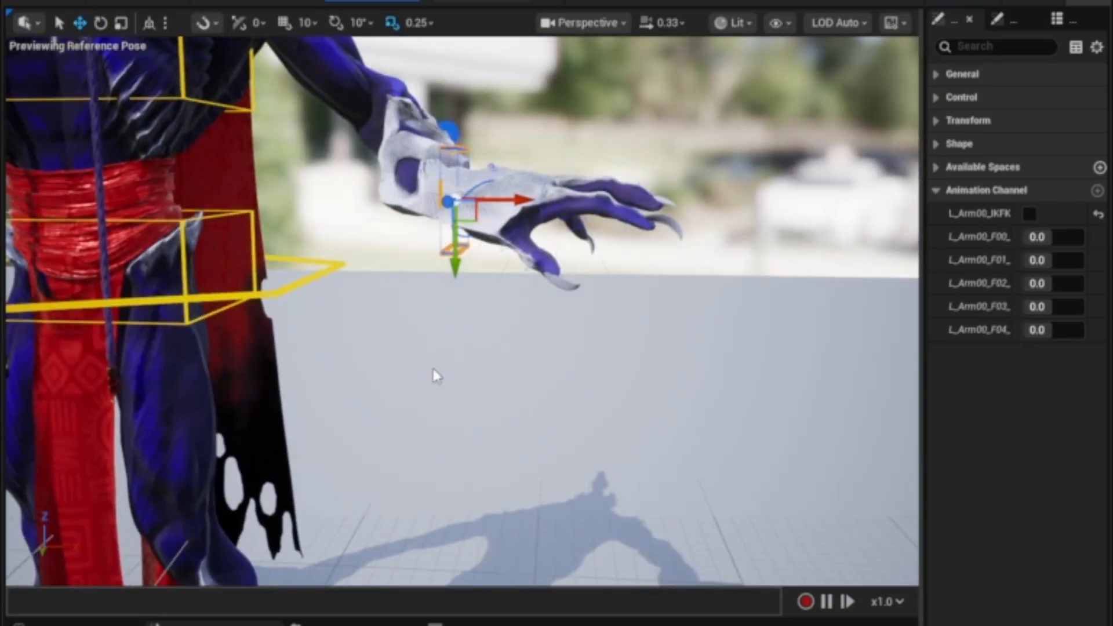
mouse_move(434, 375)
alt+middle_down()
mouse_move(457, 447)
mouse_move(434, 371)
alt+middle_up()
alt+drag(410, 414, 410, 493)
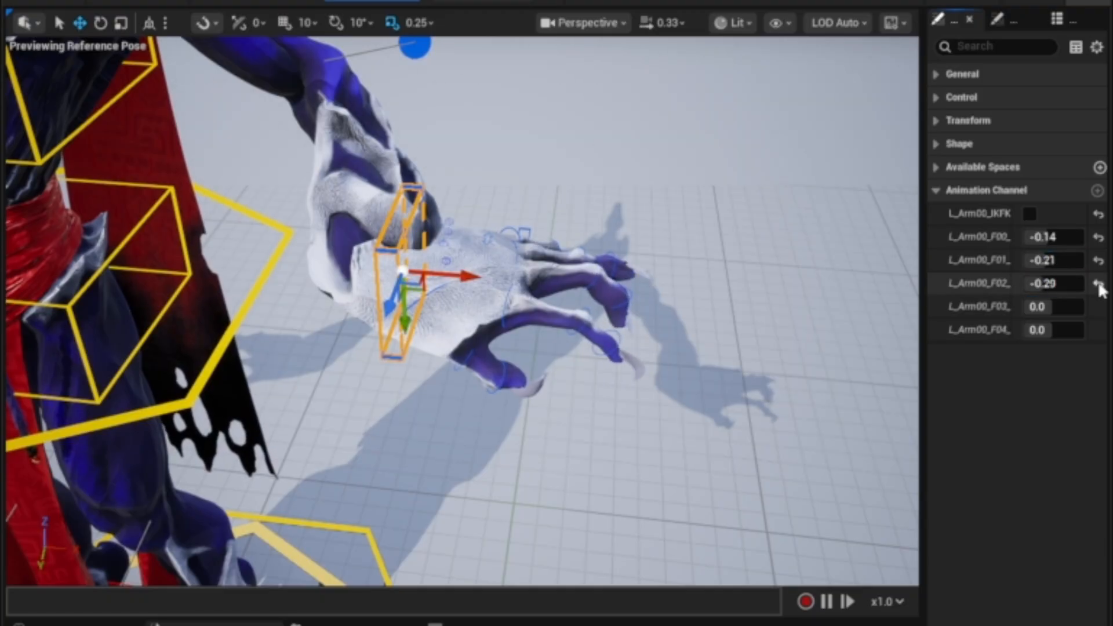
alt+drag(407, 412, 385, 458)
alt+right_drag(407, 412, 464, 418)
alt+drag(407, 412, 377, 414)
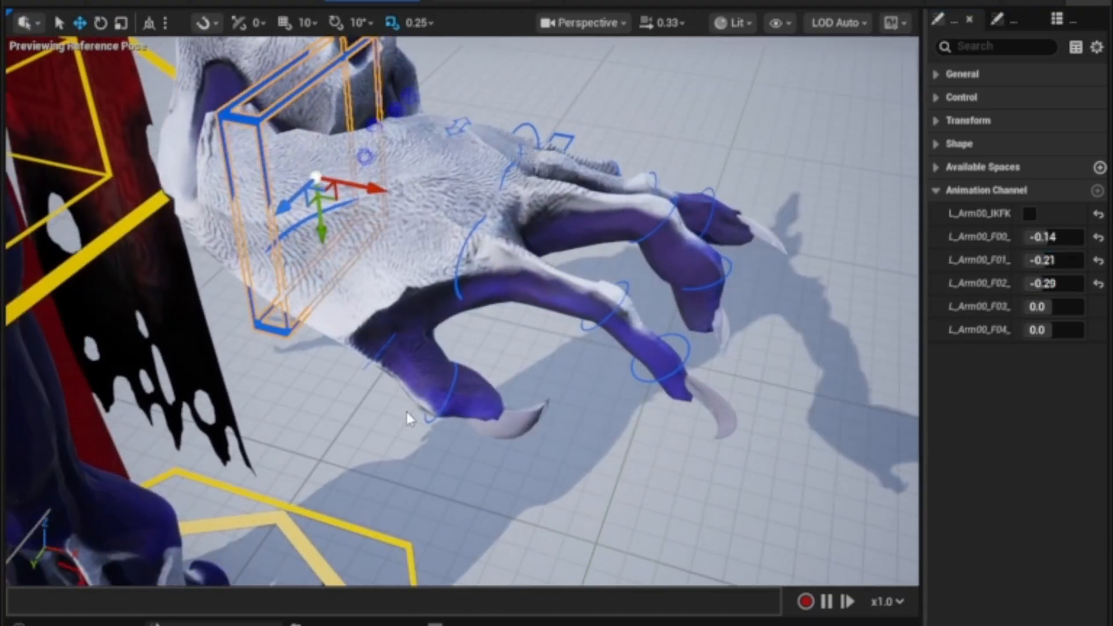
Step: Rotate the left index finger's base control, and set its L_Arm00_F01 curl channel to -0.41
click(481, 317)
click(468, 279)
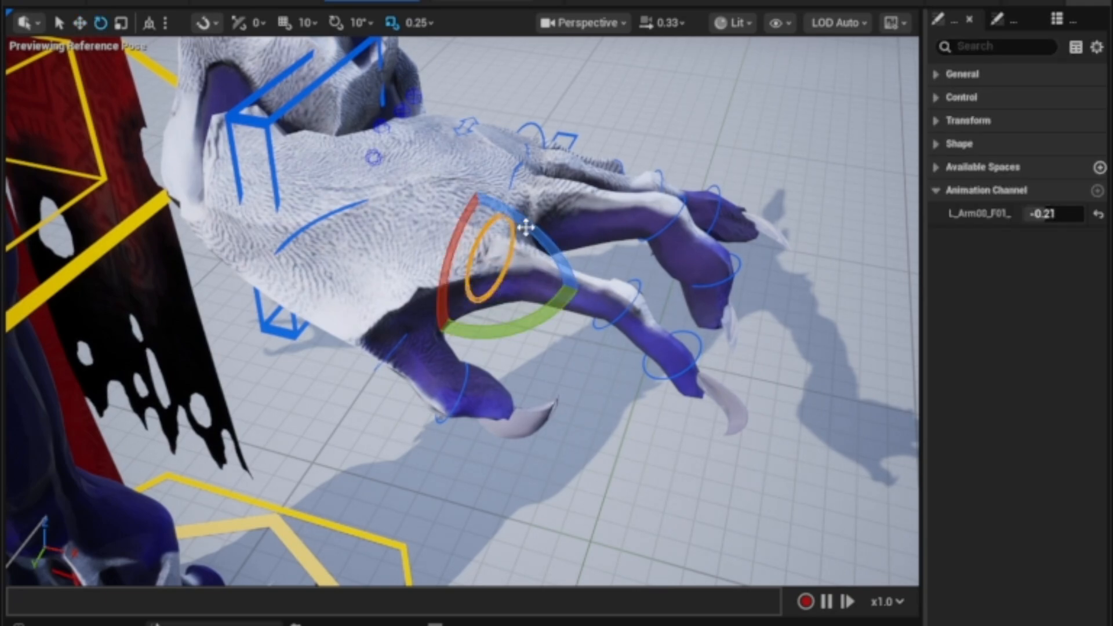
drag(525, 227, 603, 293)
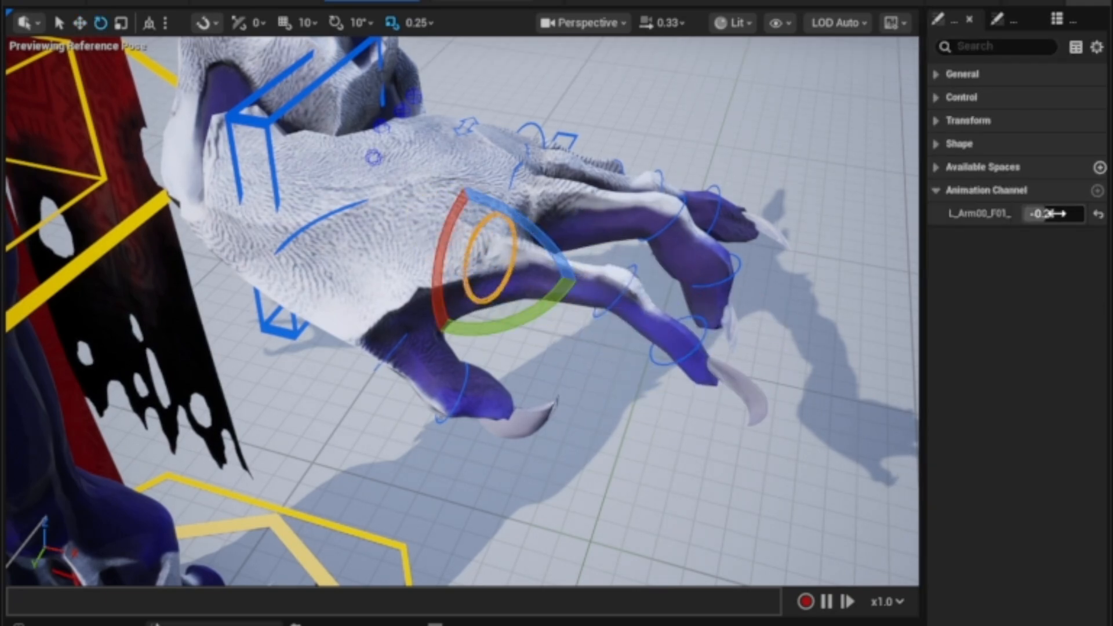
drag(1055, 214, 1065, 214)
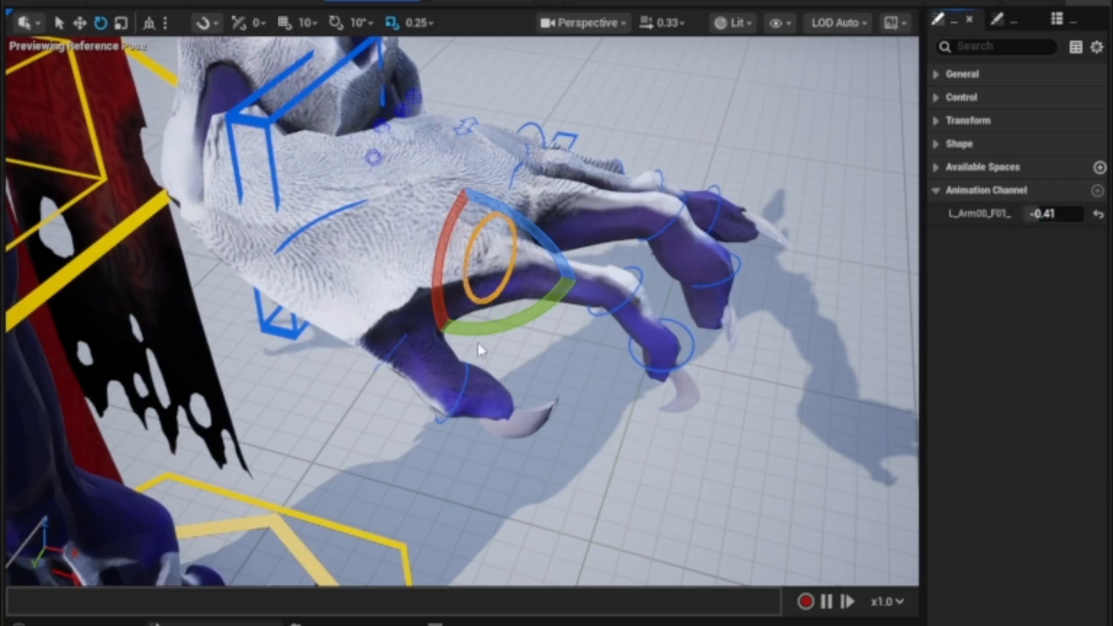
drag(456, 259, 436, 321)
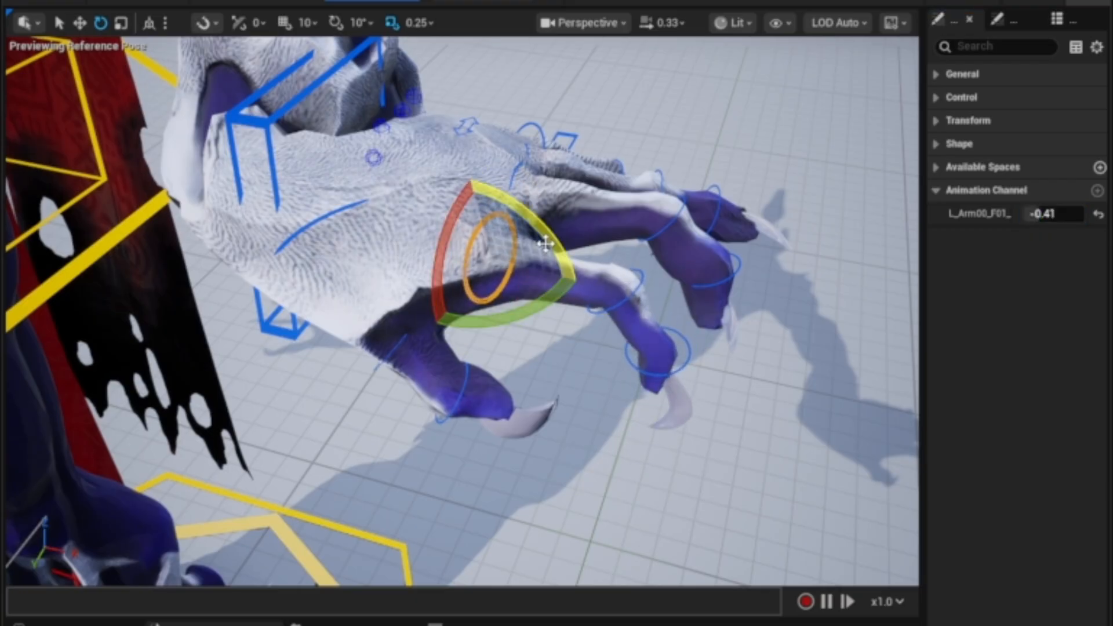
drag(545, 242, 577, 296)
Step: Adjust the nearest small sphere control on the back of the left hand to test the palm's deformation
scroll(645, 481, down, 3)
click(519, 468)
alt+drag(645, 481, 440, 322)
scroll(459, 321, up, 5)
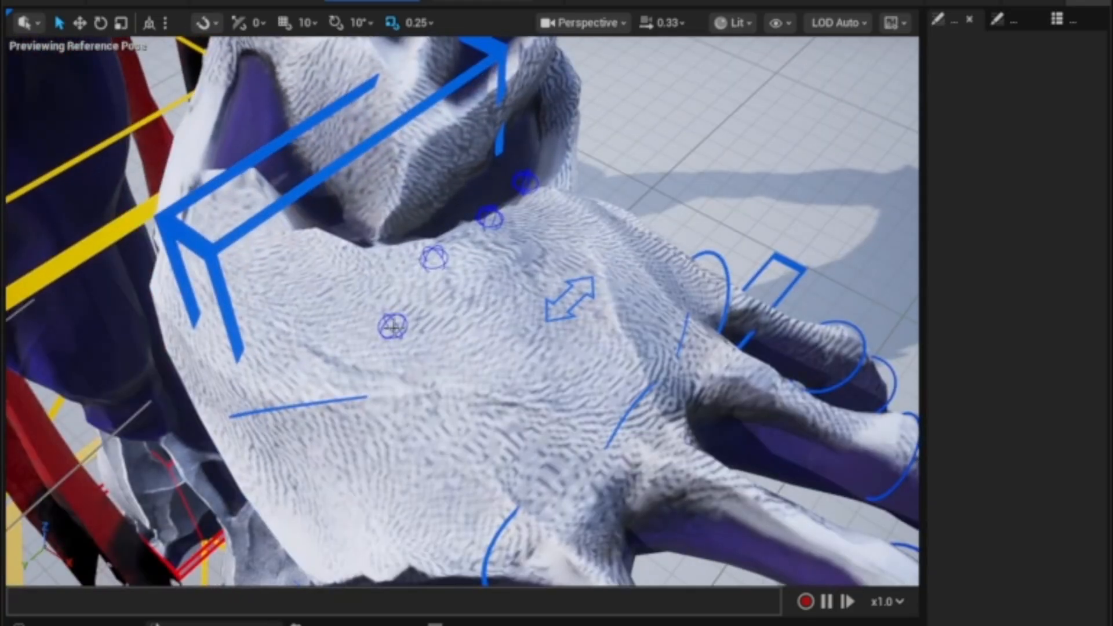
click(401, 321)
drag(407, 360, 455, 449)
scroll(454, 449, down, 4)
Step: Select the double-headed arrow control on the back of the left hand and reset its value
click(531, 258)
alt+drag(532, 258, 435, 236)
click(423, 253)
scroll(469, 369, down, 3)
alt+drag(514, 389, 614, 394)
key(ctrl+shift+g)
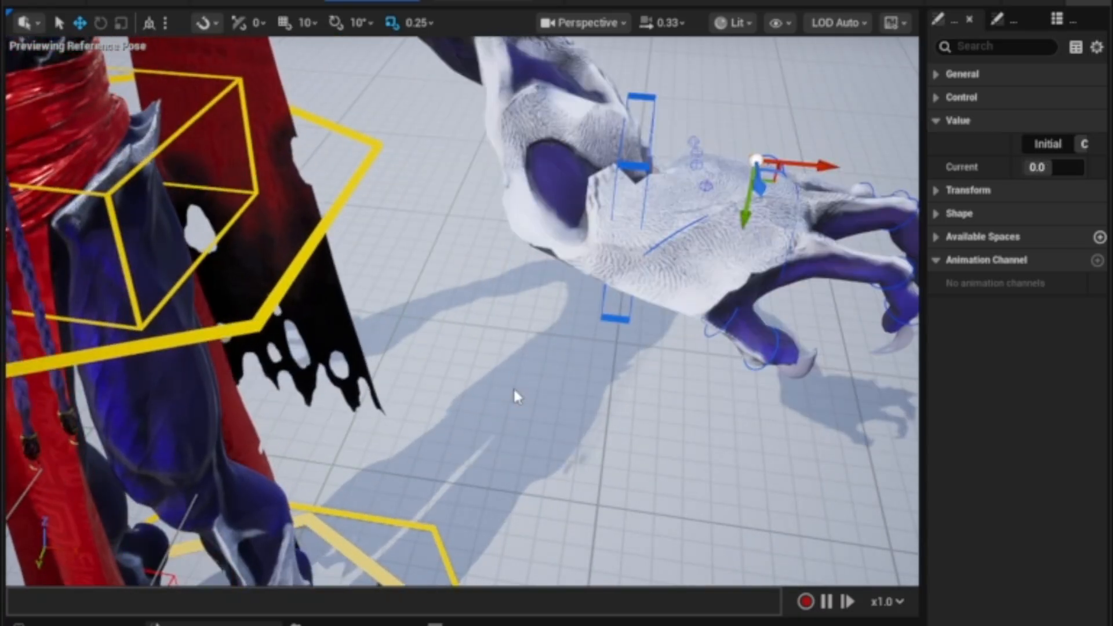
Step: Select the arrow-shaped control near the left hand's outer knuckles and move it to test the hand's deformation
alt+drag(514, 391, 666, 395)
click(666, 396)
scroll(676, 450, down, 3)
middle_drag(676, 450, 643, 440)
alt+drag(644, 440, 579, 385)
scroll(579, 385, up, 2)
middle_drag(578, 385, 462, 412)
scroll(462, 413, up, 2)
alt+drag(462, 412, 324, 382)
click(429, 299)
click(447, 403)
scroll(447, 402, up, 2)
click(439, 392)
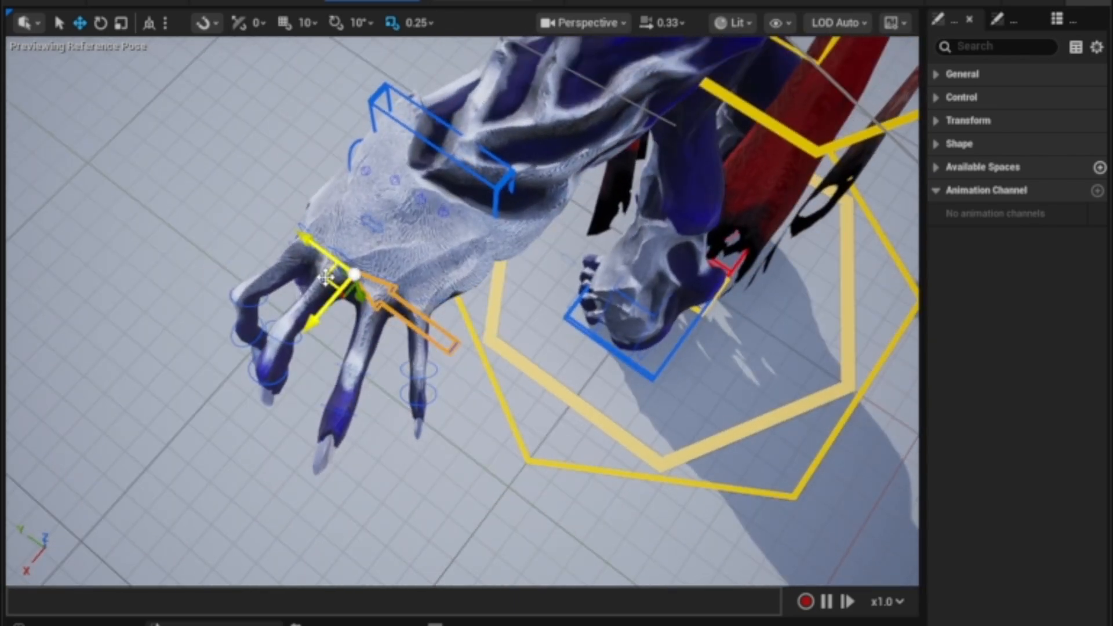
drag(462, 364, 194, 330)
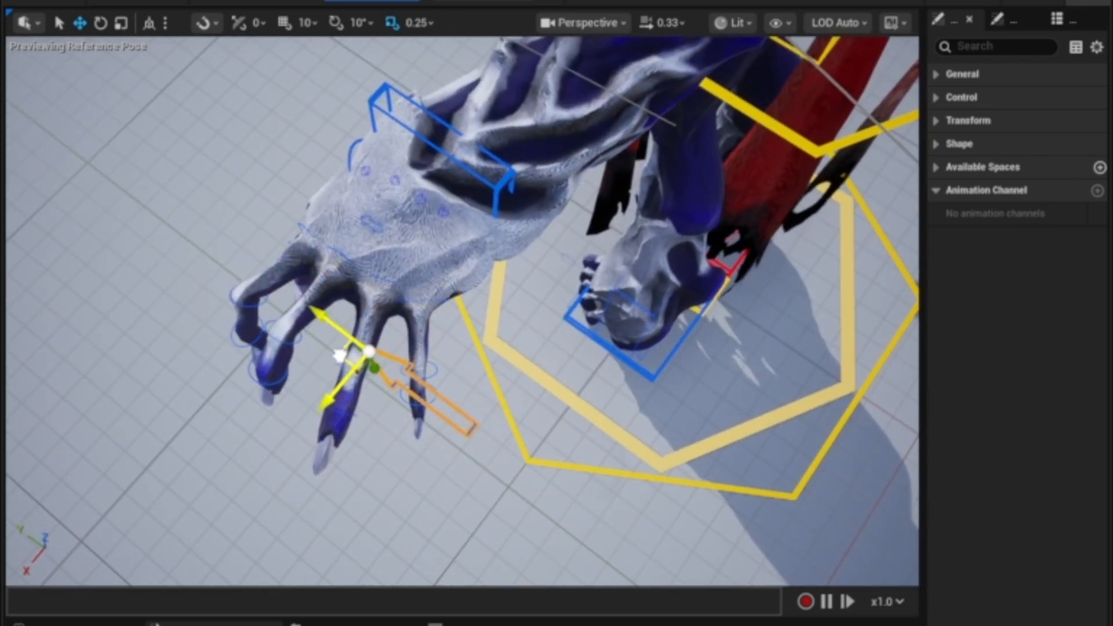
drag(339, 355, 499, 324)
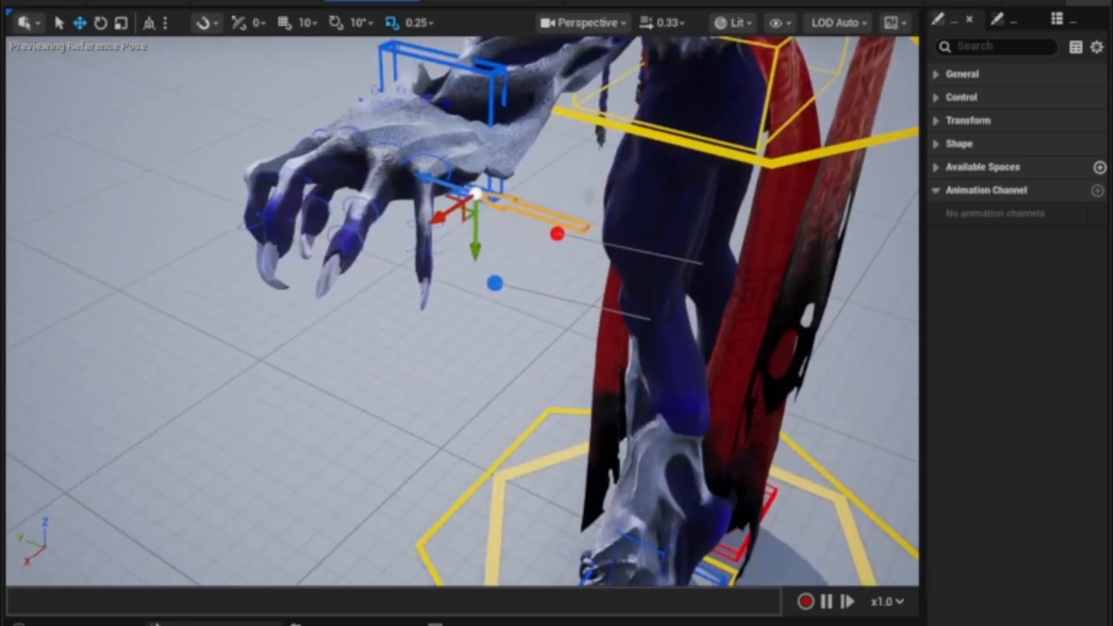
Step: Rotate the arrow-shaped control beside the left hand's little finger as a test, and undo the last change
key(e)
drag(426, 116, 403, 168)
drag(524, 268, 560, 200)
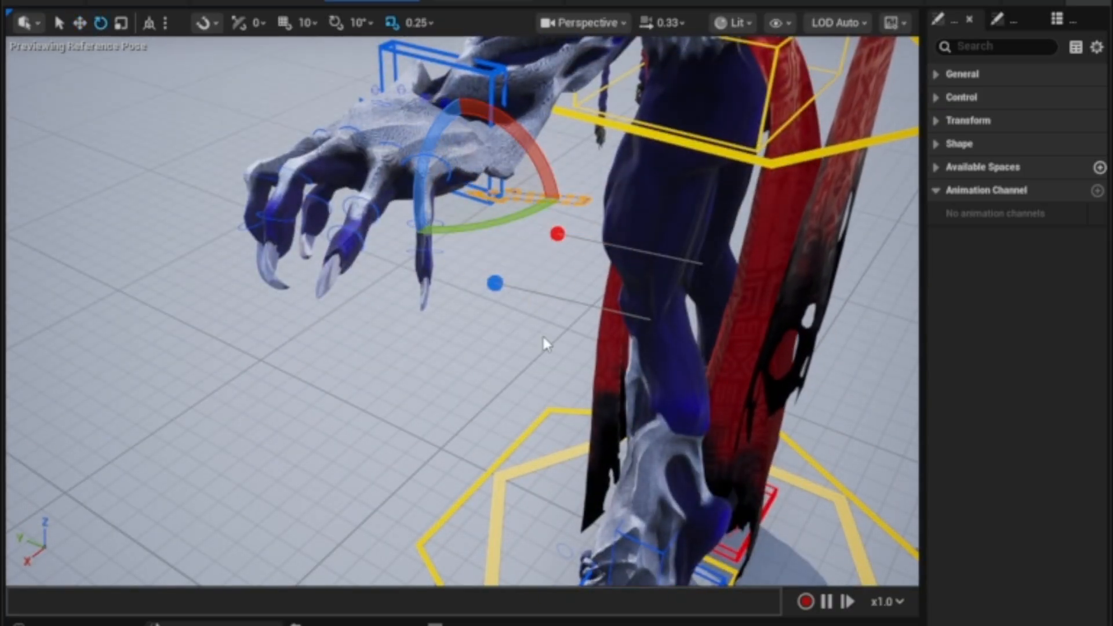
alt+drag(546, 346, 499, 423)
key(ctrl+z)
scroll(569, 318, down, 5)
click(597, 487)
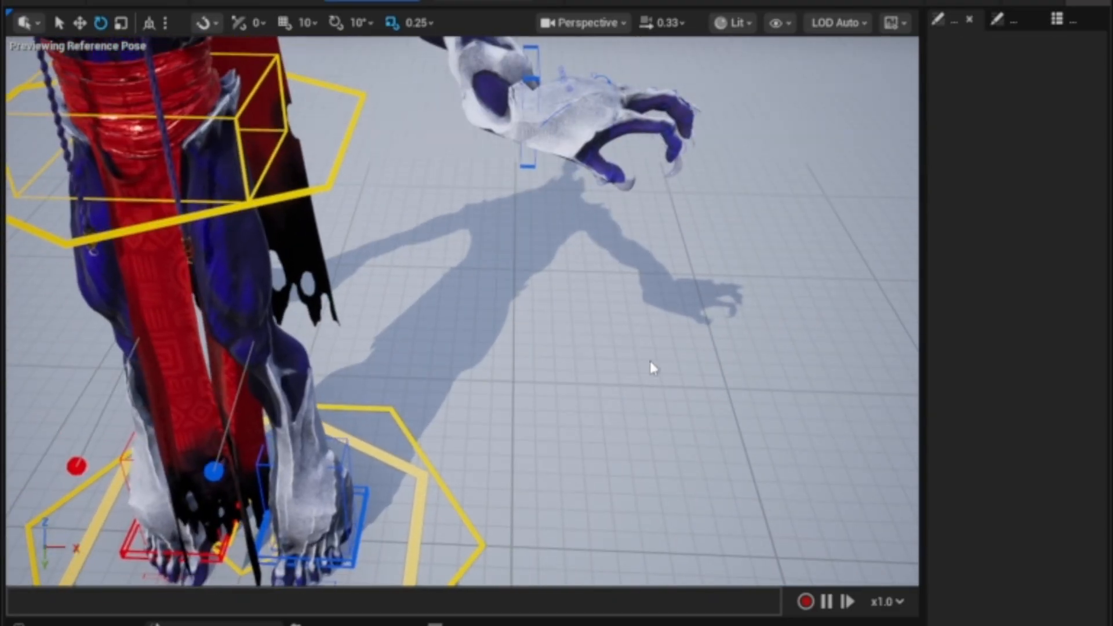
Step: Select the left wrist control to check its finger channels, and clear the selection
alt+drag(672, 330, 527, 439)
click(481, 194)
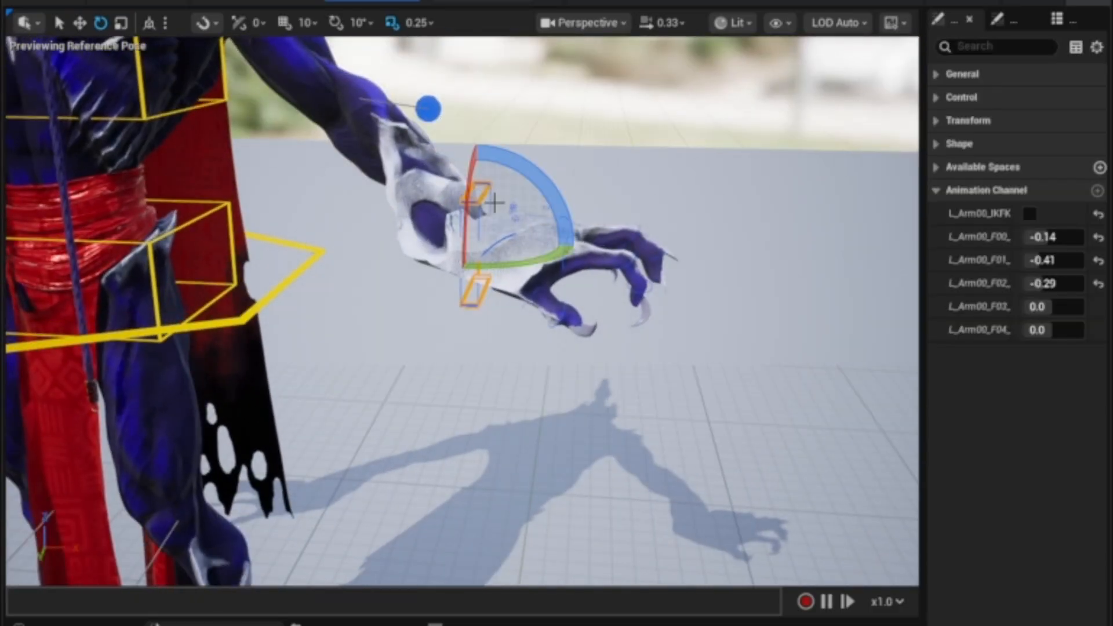
click(768, 426)
key(s)
right_drag(768, 426, 797, 400)
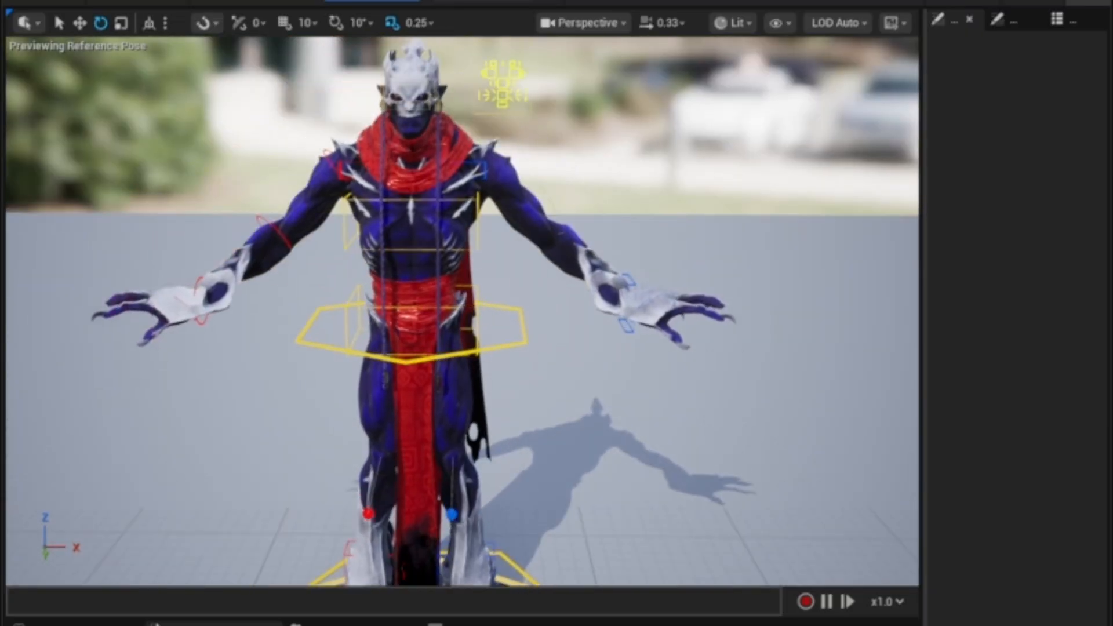
Step: Move the yellow hexagonal body control at the hips to test how the torso and arms respond
click(524, 338)
middle_drag(613, 442, 610, 414)
key(w)
alt+drag(608, 456, 608, 430)
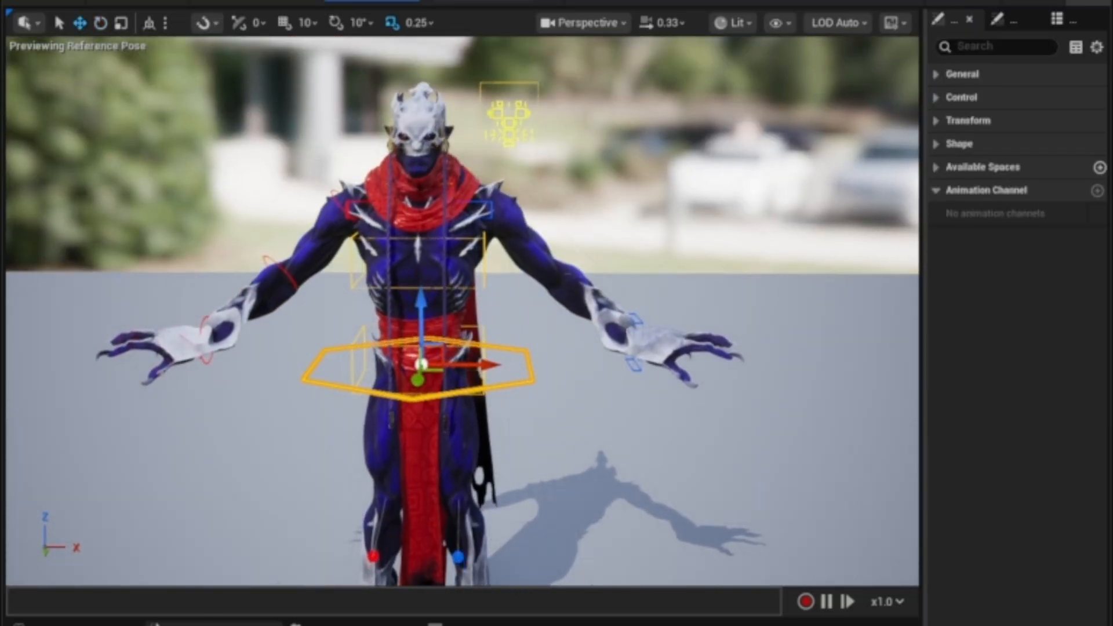
middle_drag(415, 258, 414, 296)
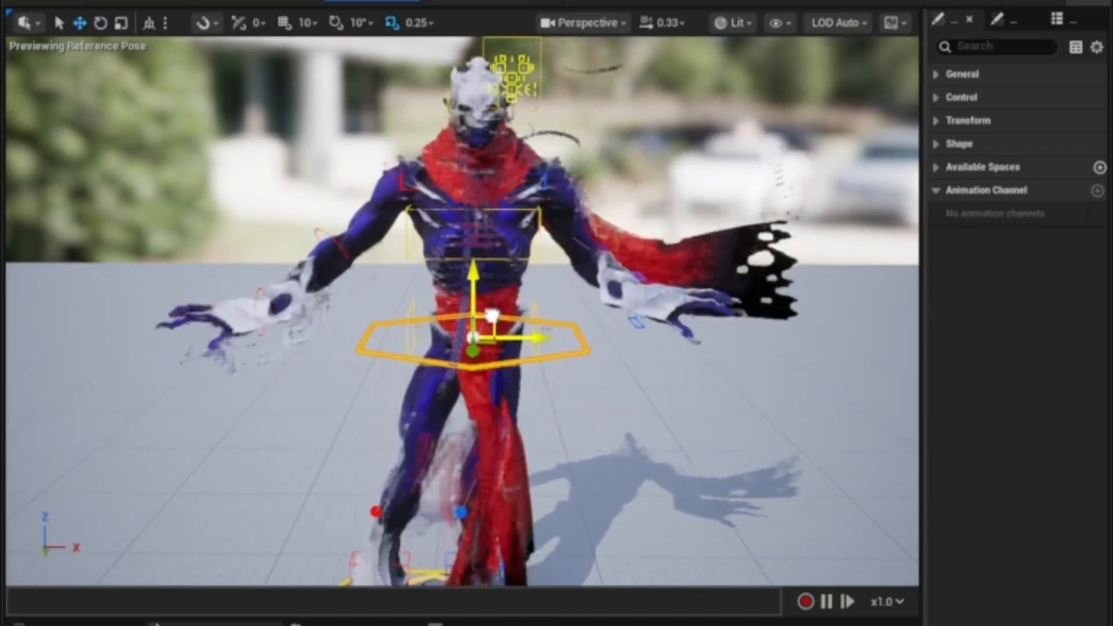
Step: Enable the L_Arm00_IKFK channel on the left wrist control and clear the selection
click(639, 303)
click(1030, 214)
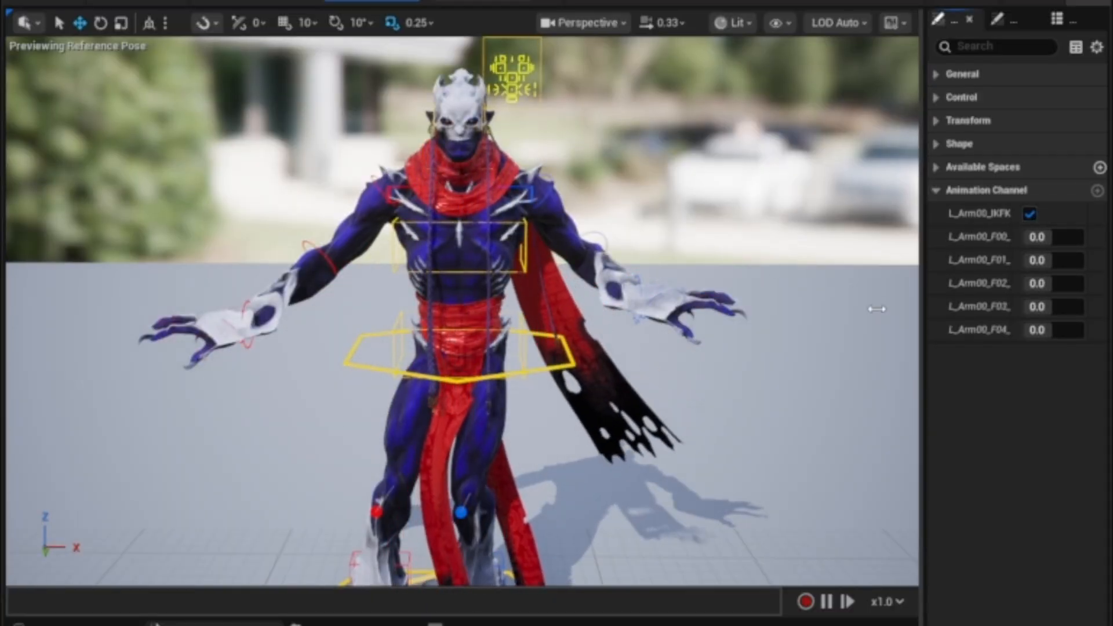
click(614, 392)
Step: Move the hexagonal hip control with the left arm's IKFK switch enabled to test how the arm follows the body
click(567, 362)
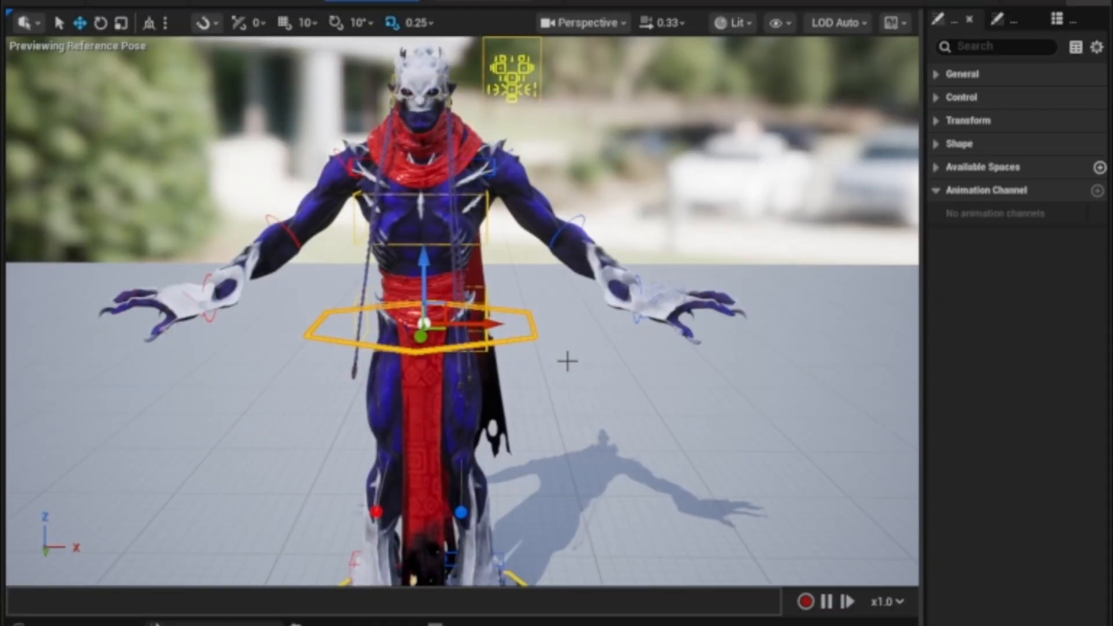
drag(443, 306, 421, 318)
alt+drag(532, 435, 568, 406)
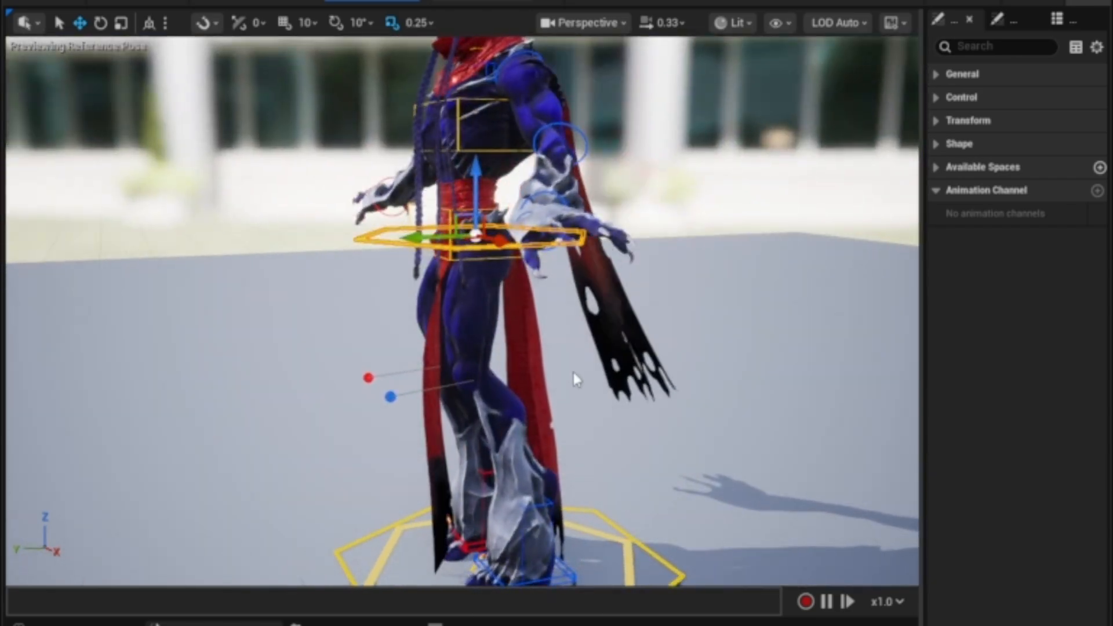
alt+drag(535, 229, 388, 255)
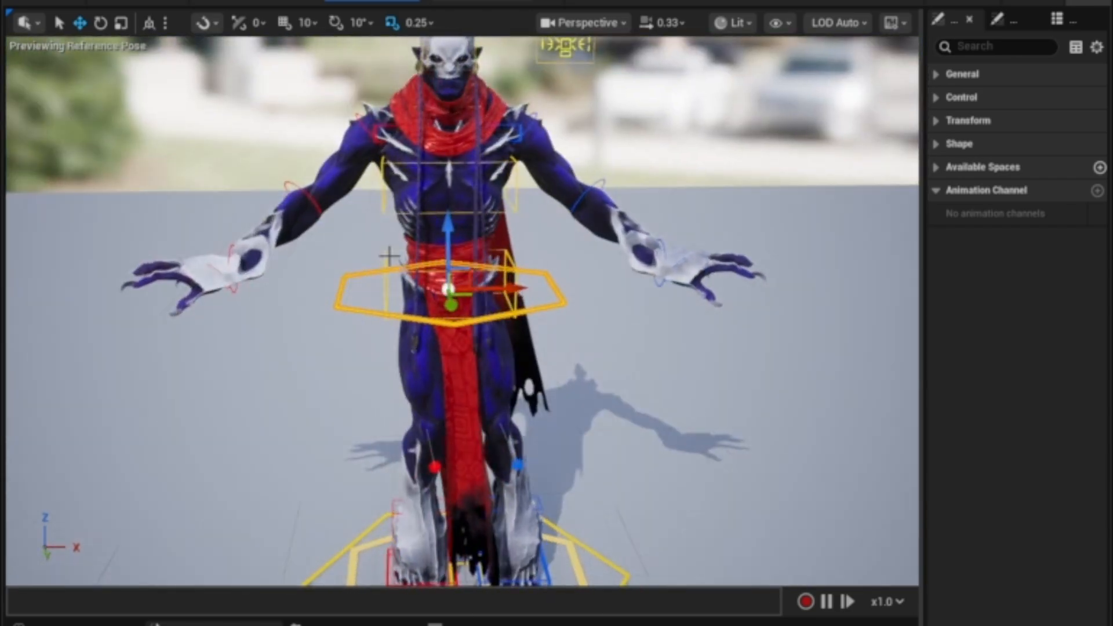
alt+drag(466, 273, 508, 165)
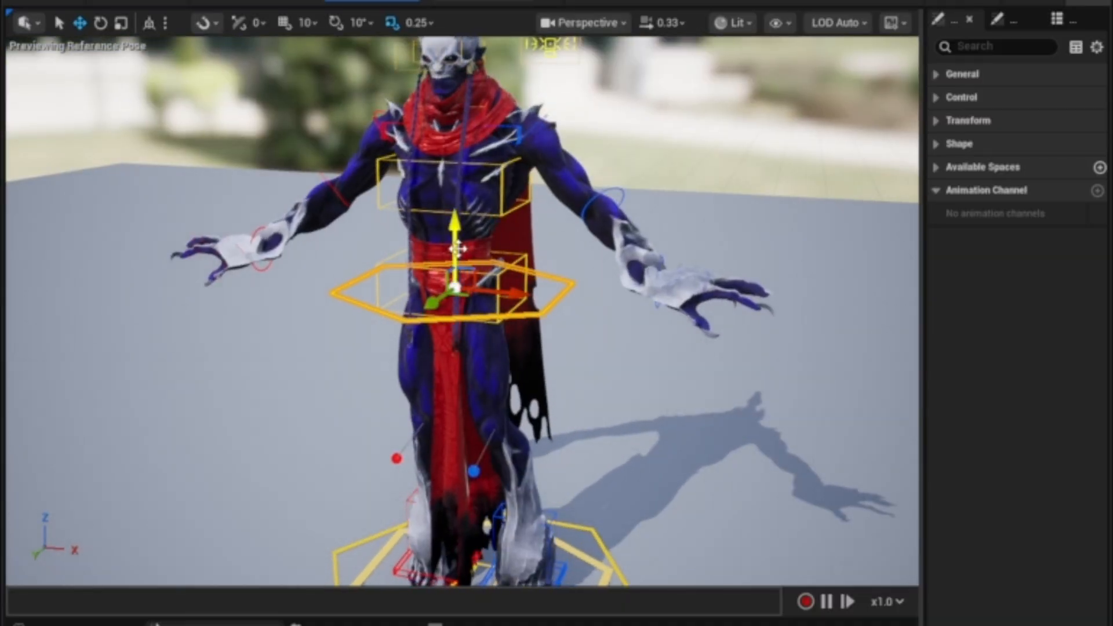
alt+drag(400, 299, 568, 290)
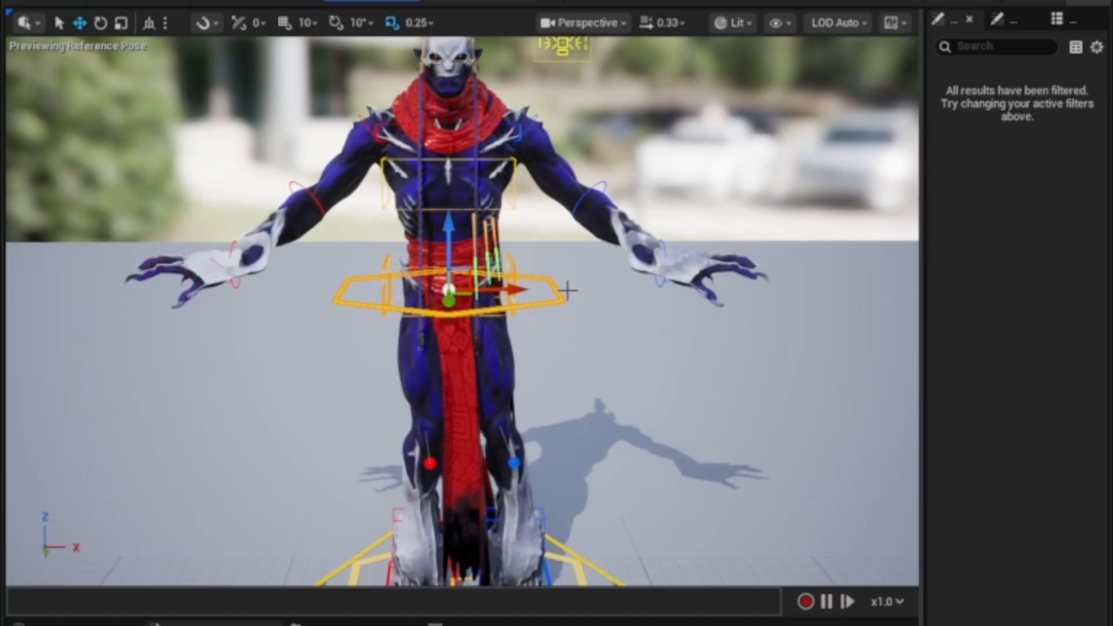
click(546, 302)
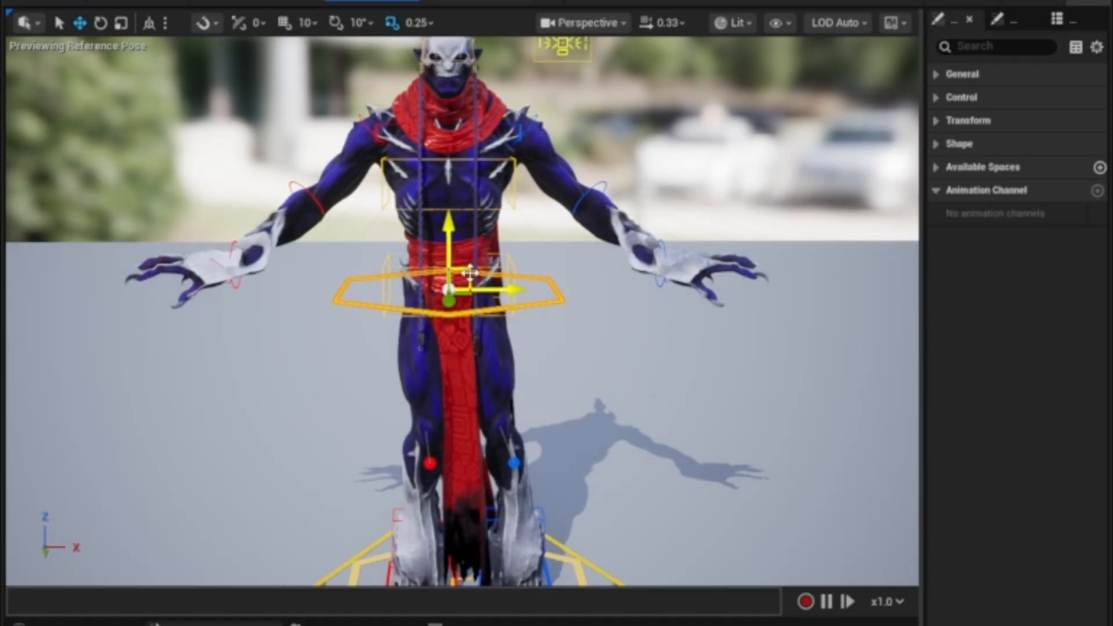
click(691, 408)
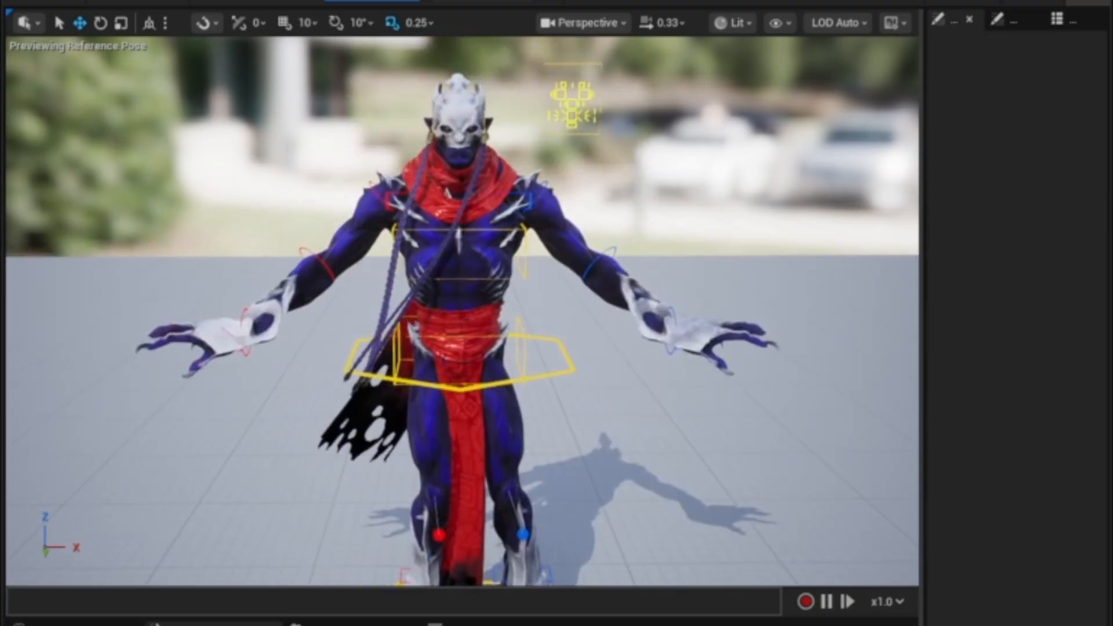
Step: Examine the head, torso, shoulders and left arm from the front and side
middle_drag(462, 334, 462, 272)
scroll(463, 310, up, 6)
alt+drag(487, 328, 365, 335)
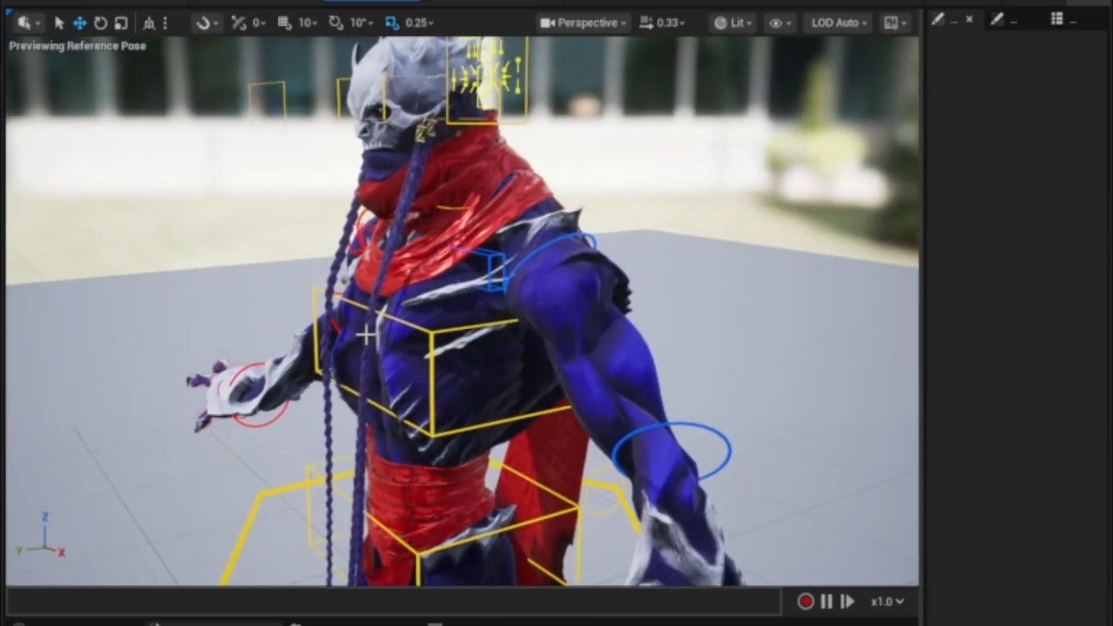
middle_drag(528, 305, 503, 301)
scroll(529, 281, down, 2)
alt+drag(529, 281, 612, 288)
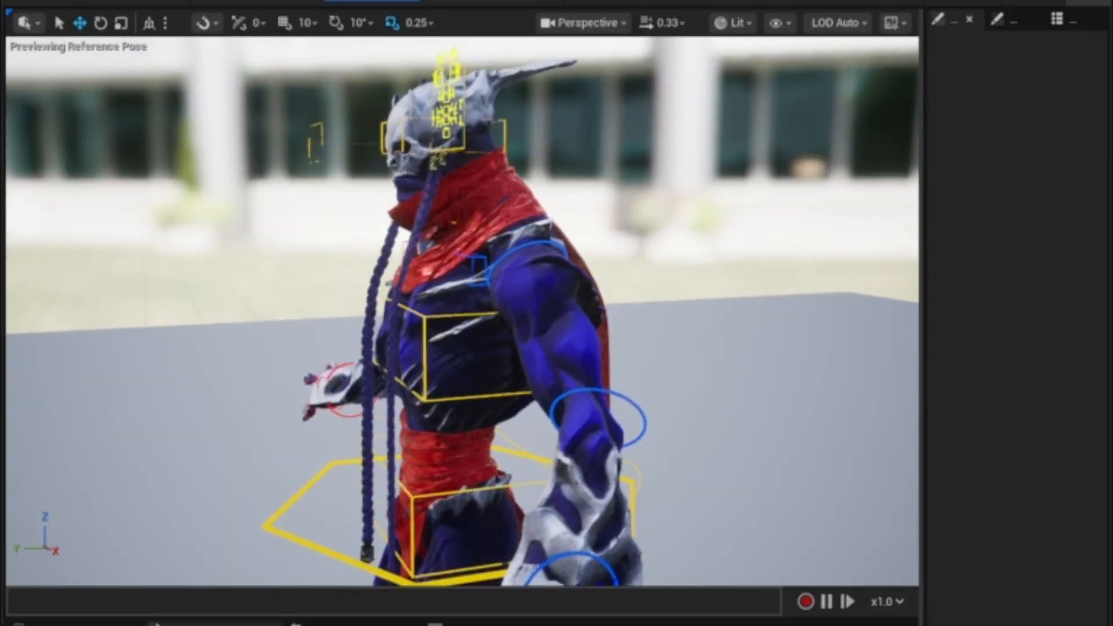
middle_drag(528, 281, 601, 356)
middle_drag(492, 318, 519, 249)
scroll(492, 318, up, 2)
alt+drag(492, 318, 467, 316)
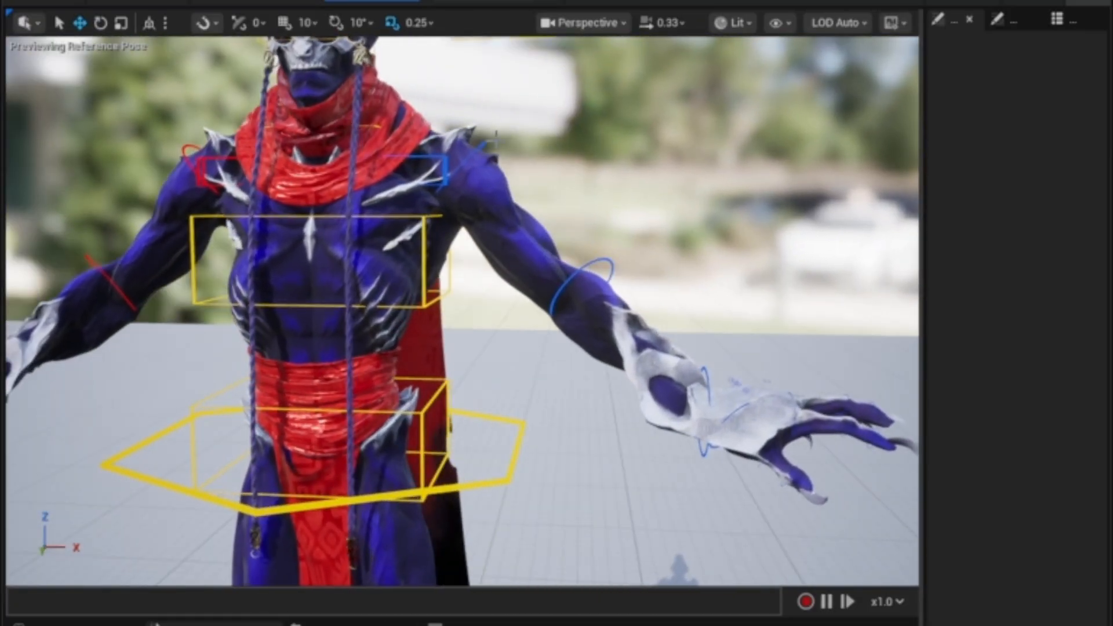
Step: Rotate the circular left wrist control about several axes to test the hand's bending and forearm twist
middle_drag(571, 389, 701, 476)
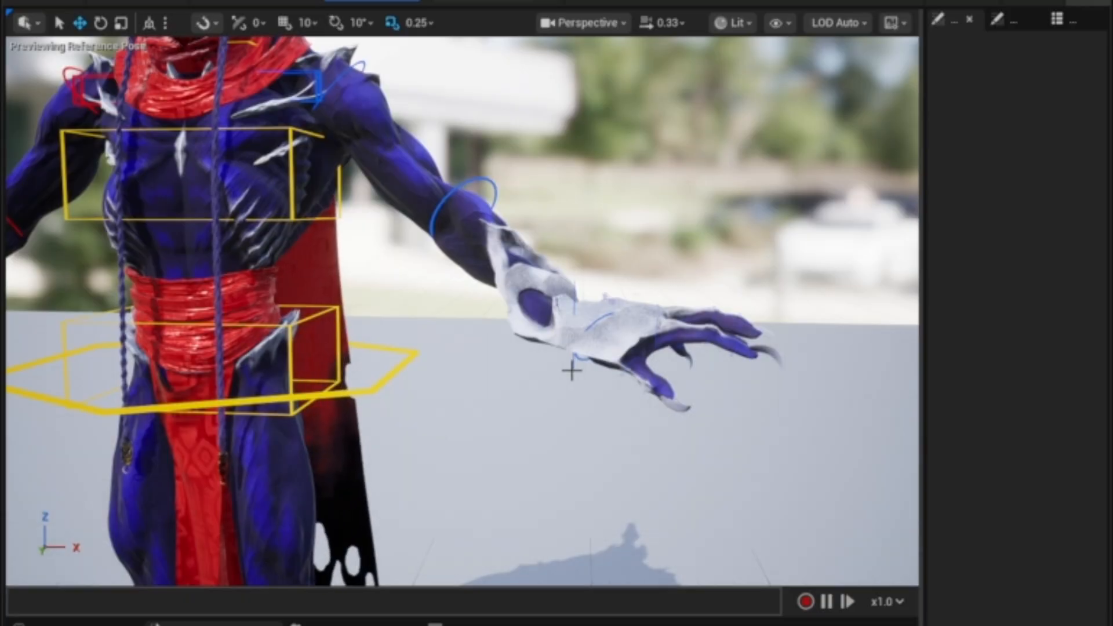
click(573, 360)
alt+drag(552, 513, 495, 553)
key(e)
drag(525, 396, 582, 396)
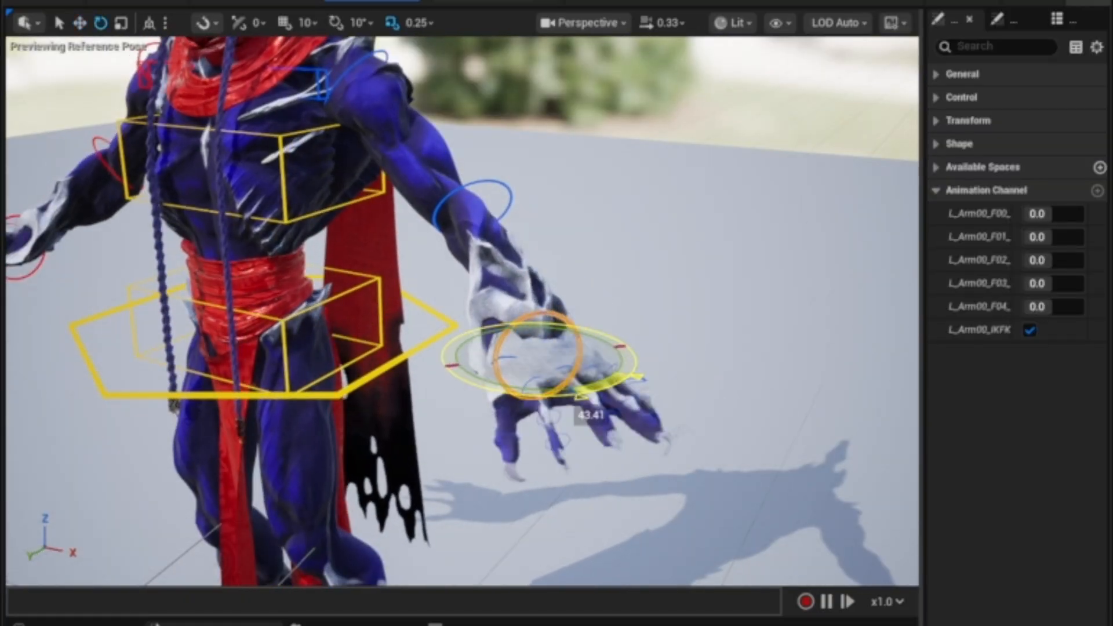
drag(593, 336, 584, 463)
alt+drag(422, 342, 417, 334)
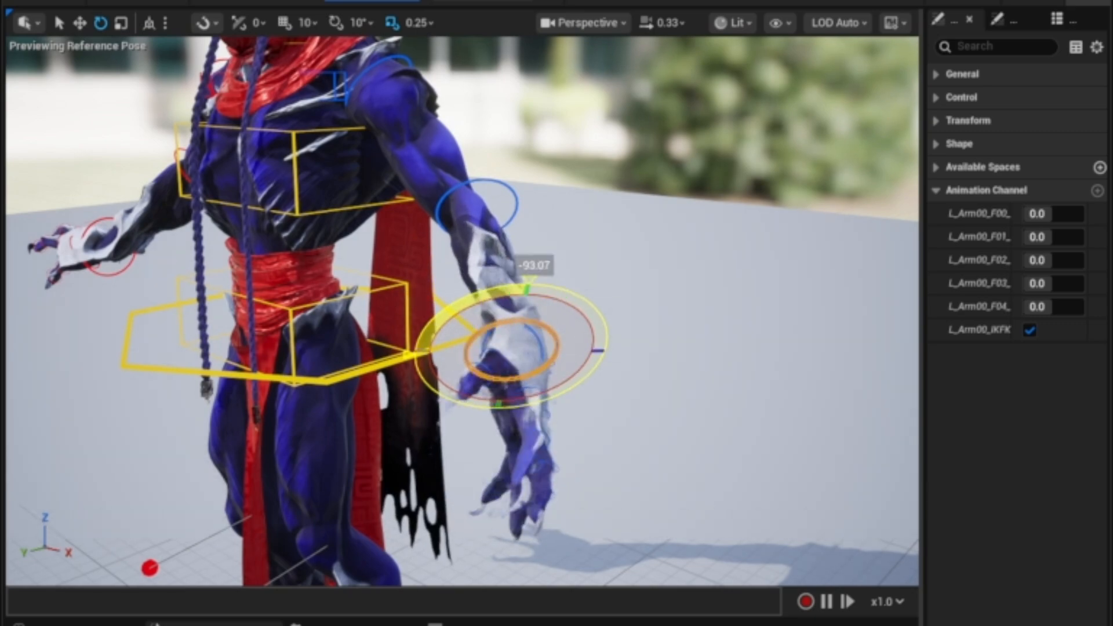
alt+drag(397, 290, 474, 260)
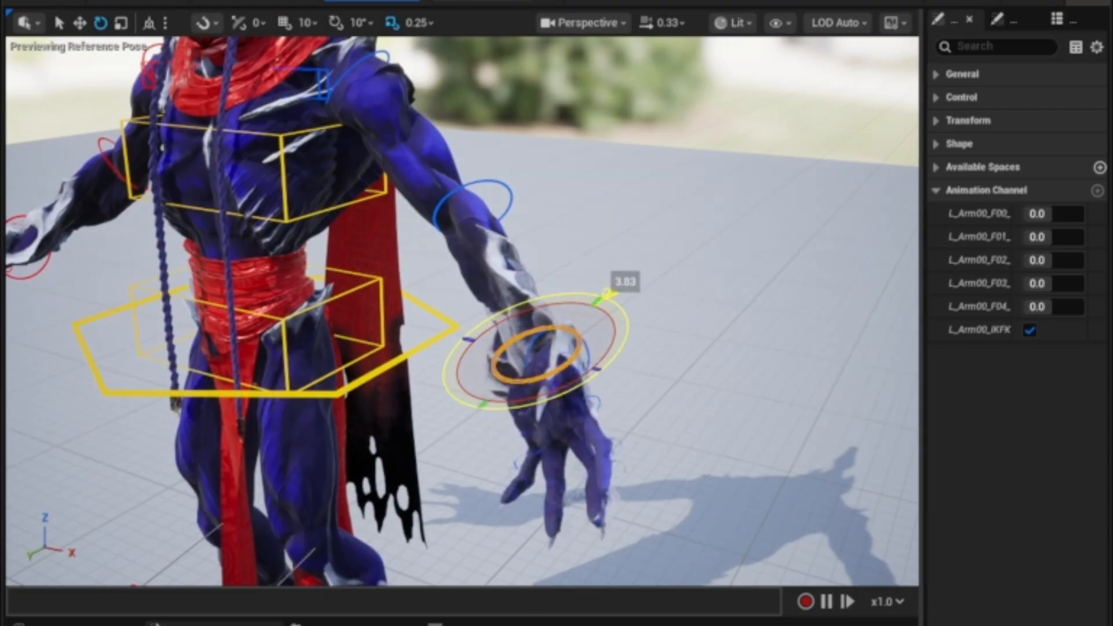
alt+drag(400, 260, 457, 238)
Step: Rotate the left shoulder's FK control to raise and twist the whole arm, and clear the selection
click(429, 180)
drag(393, 166, 427, 340)
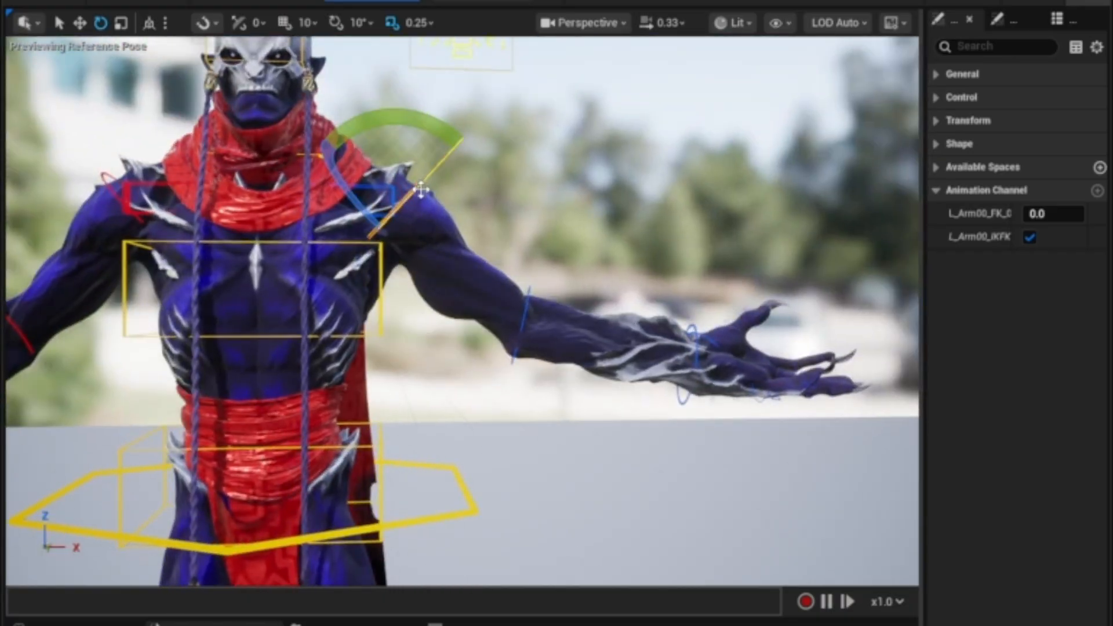
mouse_move(421, 189)
mouse_down()
mouse_move(400, 232)
mouse_move(421, 191)
mouse_up()
scroll(564, 430, down, 4)
middle_drag(564, 429, 564, 487)
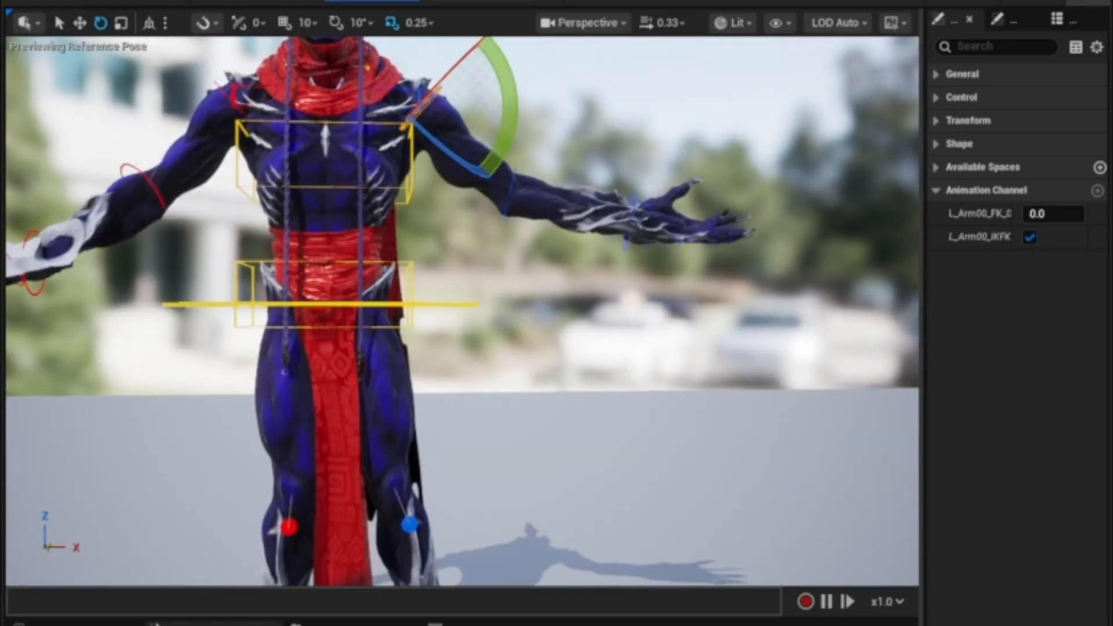
right_drag(564, 430, 510, 469)
middle_drag(384, 307, 457, 484)
scroll(544, 325, up, 3)
alt+drag(545, 326, 547, 290)
click(688, 427)
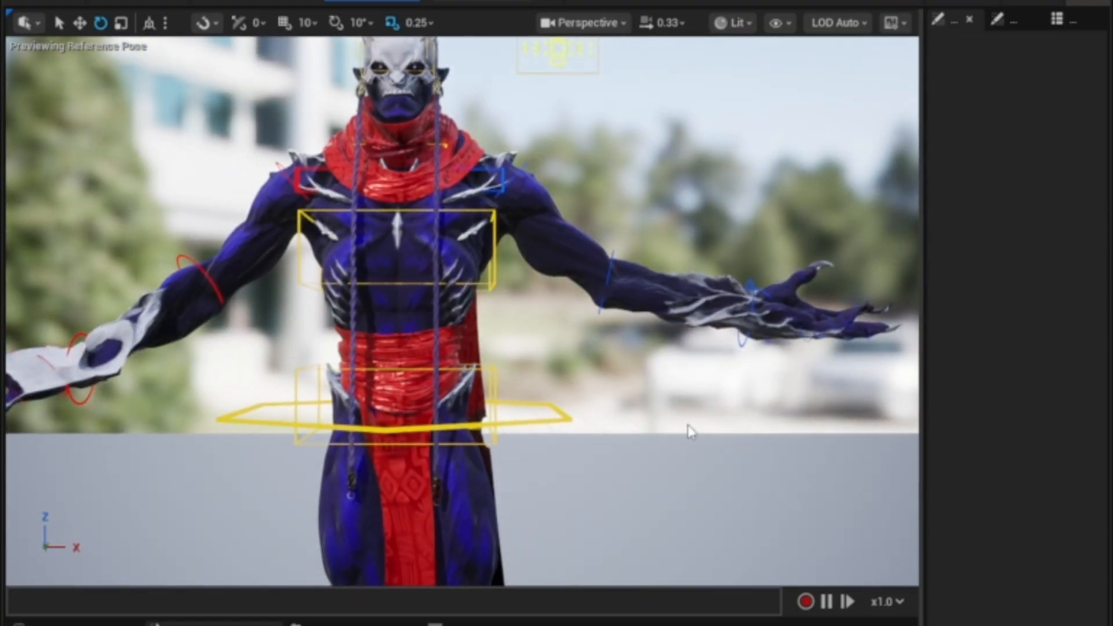
scroll(606, 571, down, 3)
alt+drag(607, 571, 772, 419)
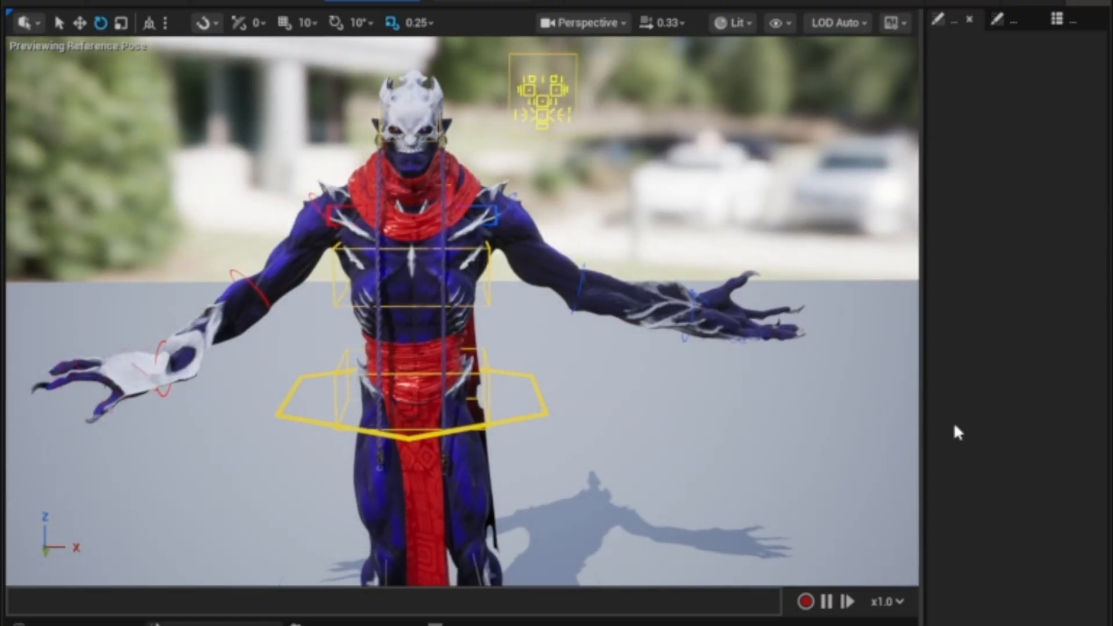